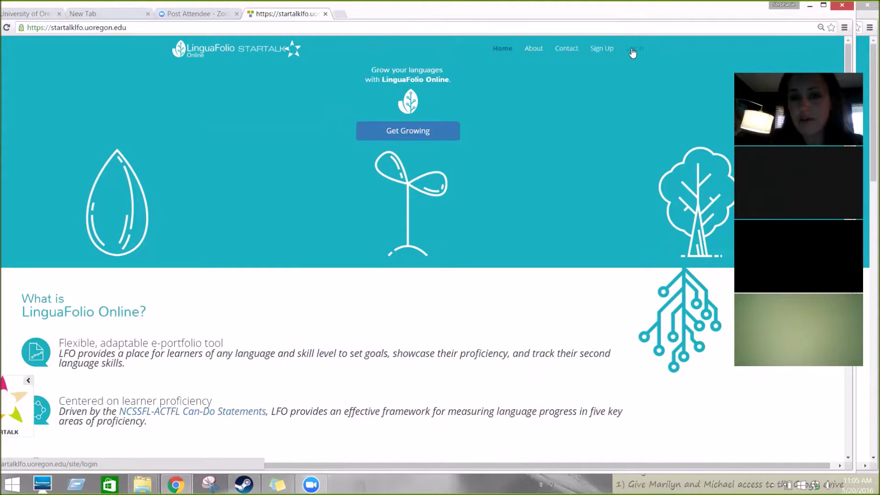
# Step: Open the Log In form from the LinguaFolio Online home page
pyautogui.click(631, 50)
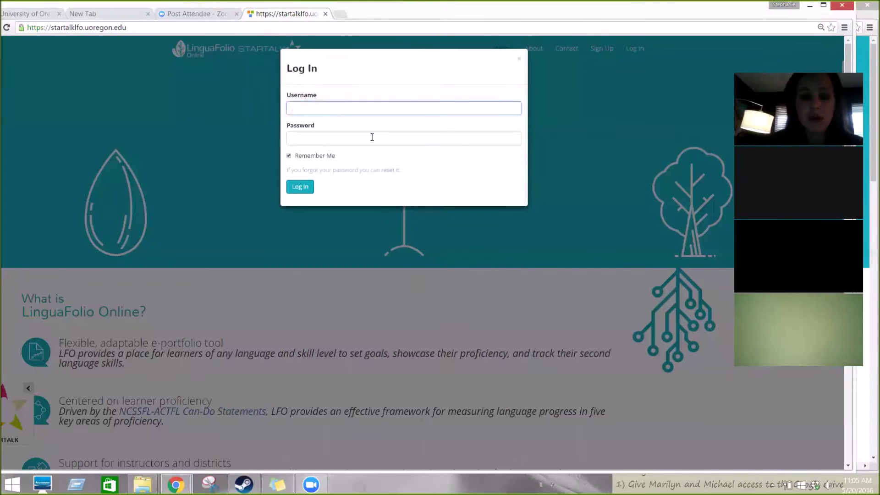
# Step: Sign in with the program director's username and password
pyautogui.write('casls.dir')
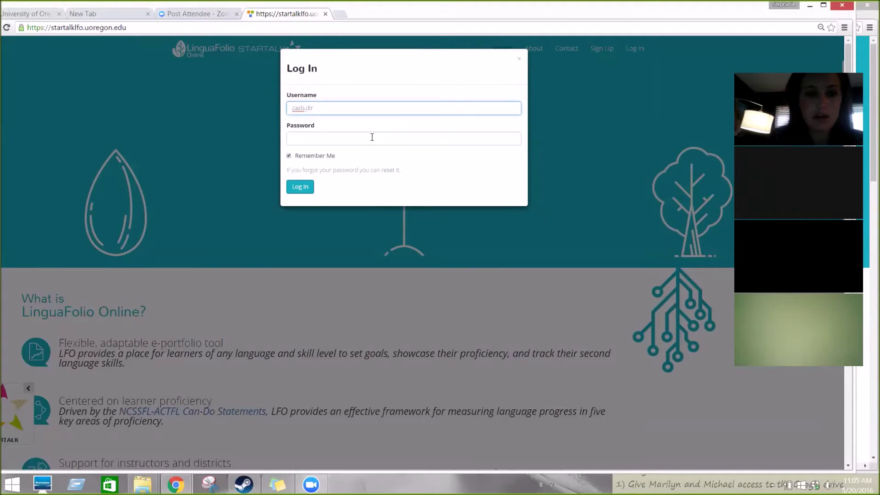
pyautogui.click(371, 137)
pyautogui.write('••••••')
pyautogui.click(290, 188)
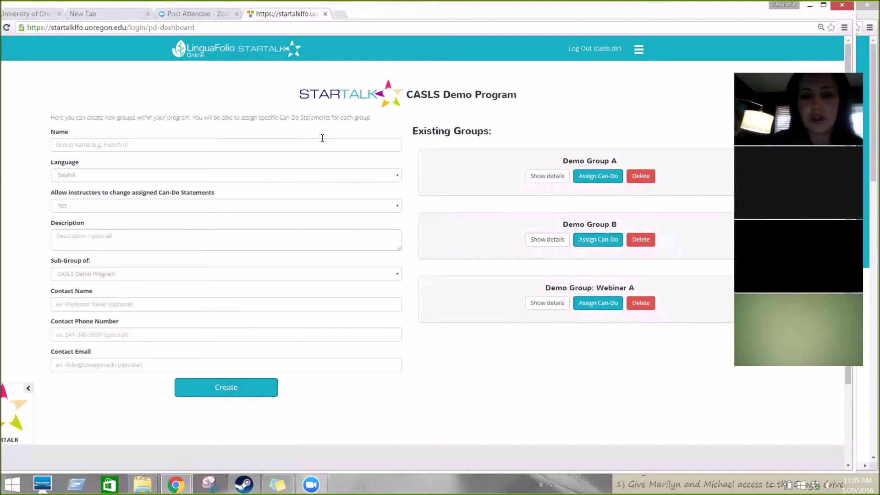
# Step: Enter 'Demo Group Webinar B' as the group name and keep Swahili as its language
pyautogui.click(289, 139)
pyautogui.write('Demo Gr')
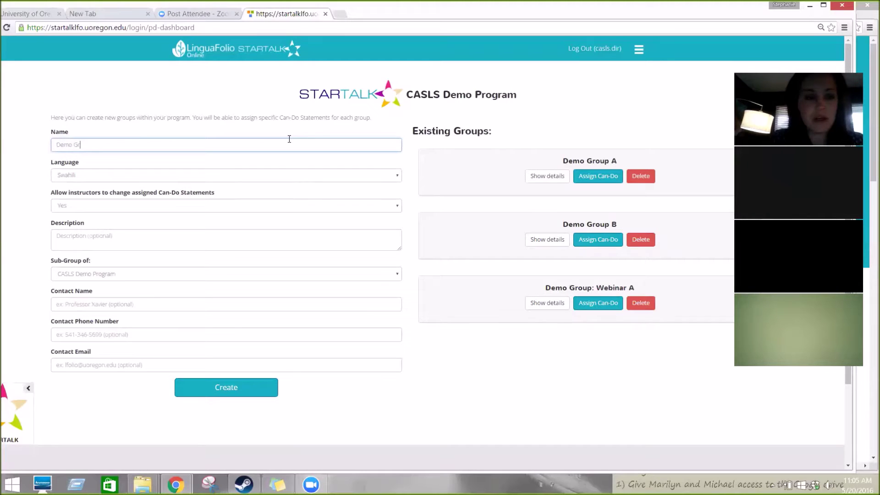
pyautogui.write('oup Webinar B')
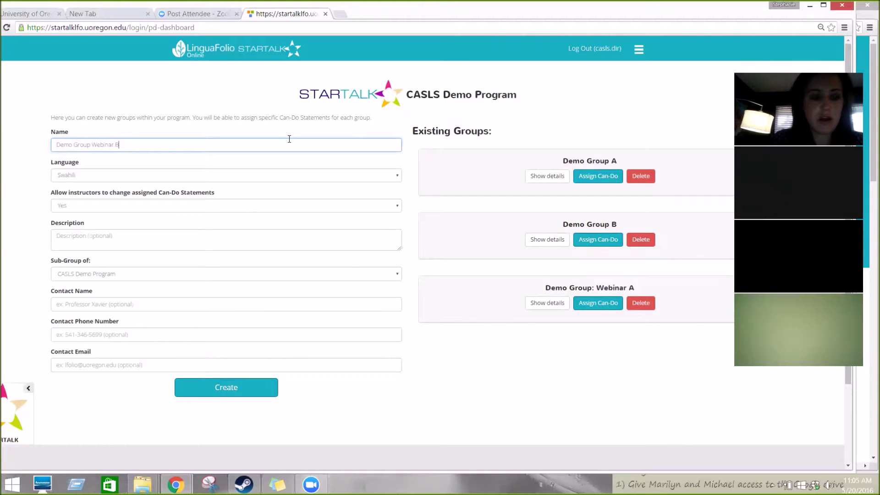
pyautogui.click(270, 178)
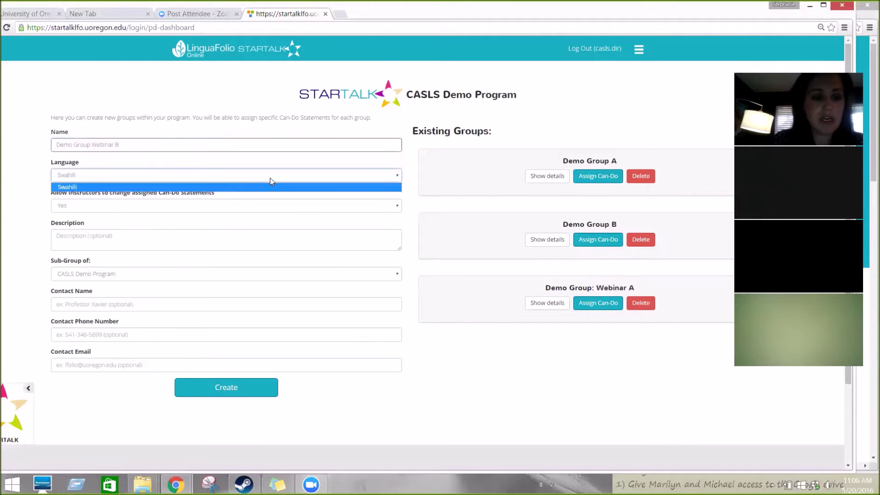
pyautogui.click(277, 175)
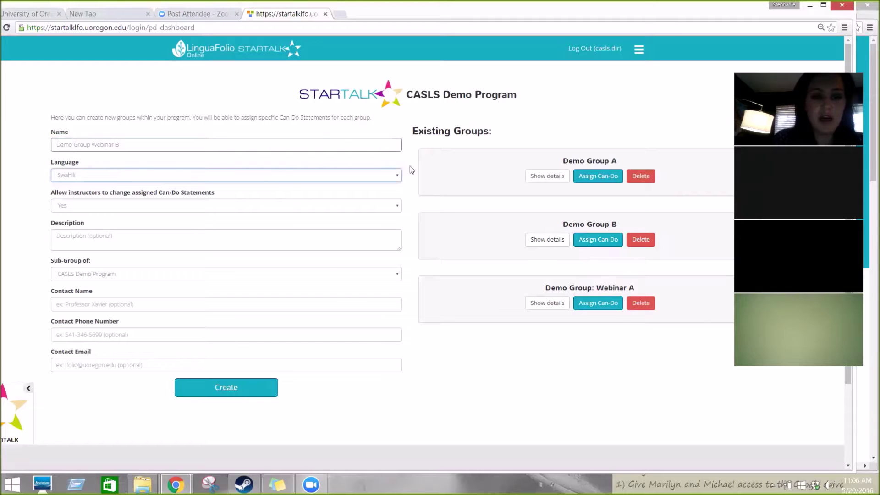
pyautogui.click(350, 206)
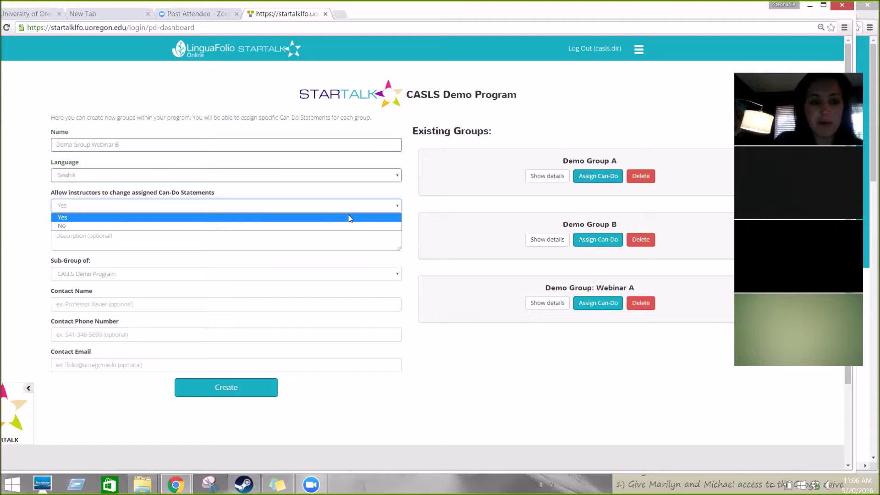
# Step: Set Allow instructors to Yes with CASLS Demo Program as parent, and create the group
pyautogui.click(349, 218)
pyautogui.click(195, 241)
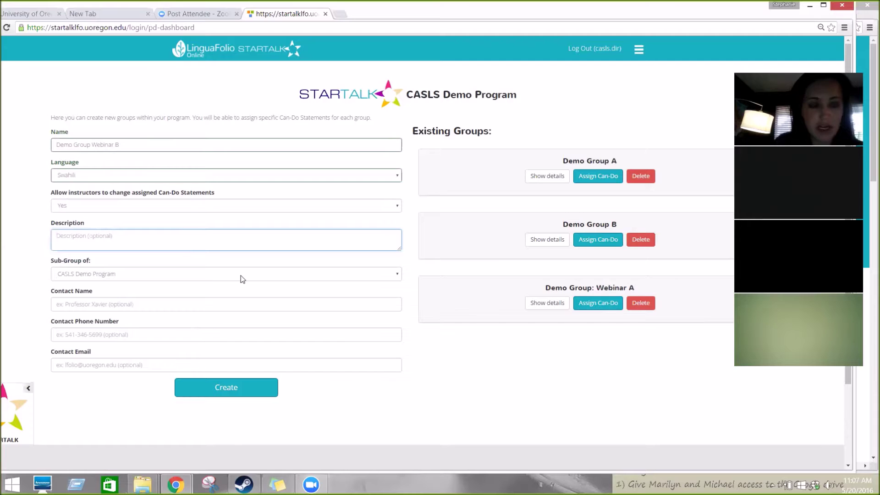
pyautogui.click(295, 273)
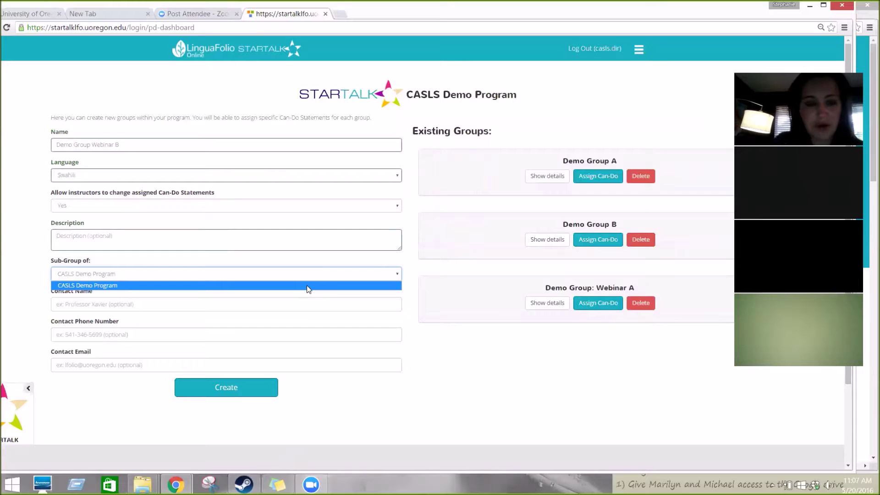
pyautogui.click(306, 285)
pyautogui.click(256, 309)
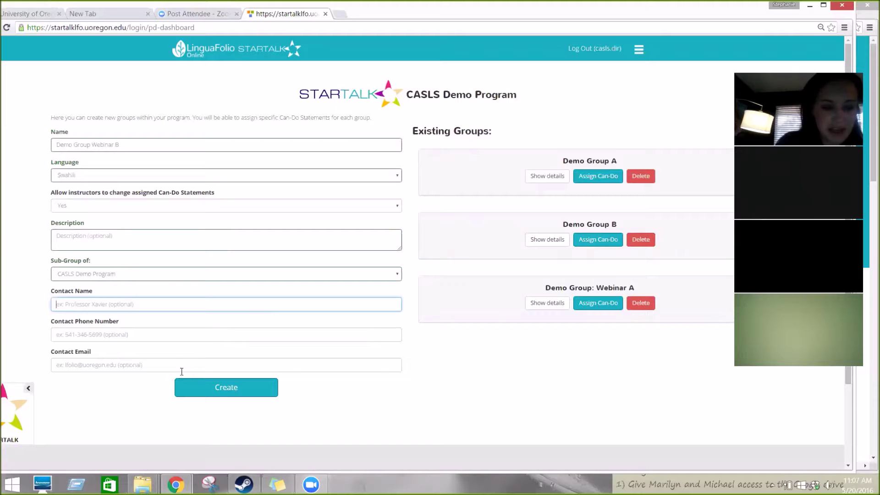
pyautogui.click(152, 337)
pyautogui.click(232, 399)
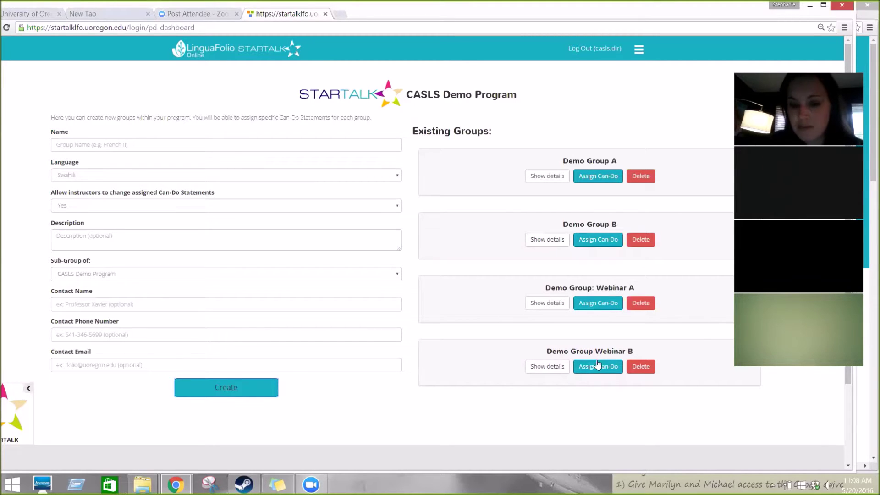
# Step: Open Assign Can-Do for Demo Group Webinar B and select its Can-Do cluster
pyautogui.click(612, 370)
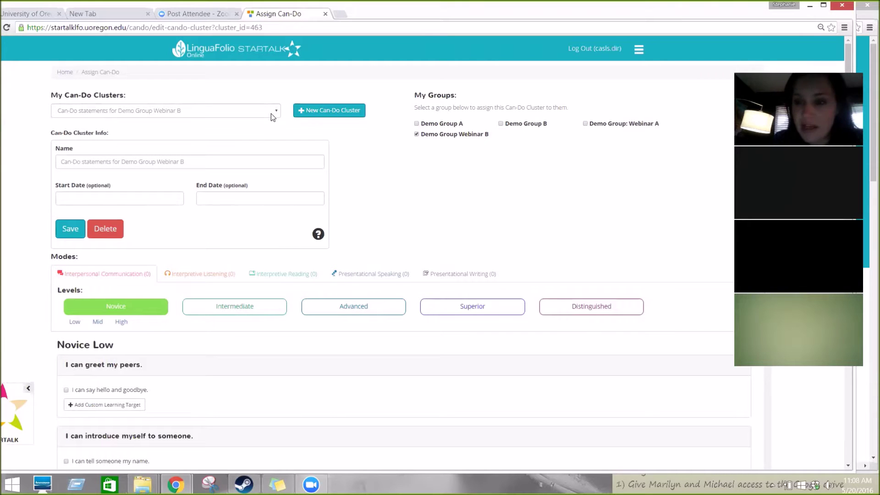
pyautogui.click(272, 116)
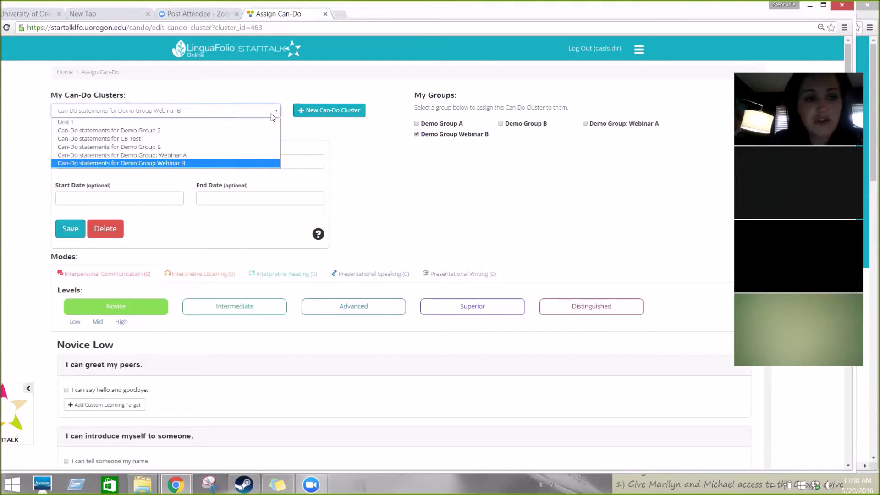
pyautogui.click(245, 163)
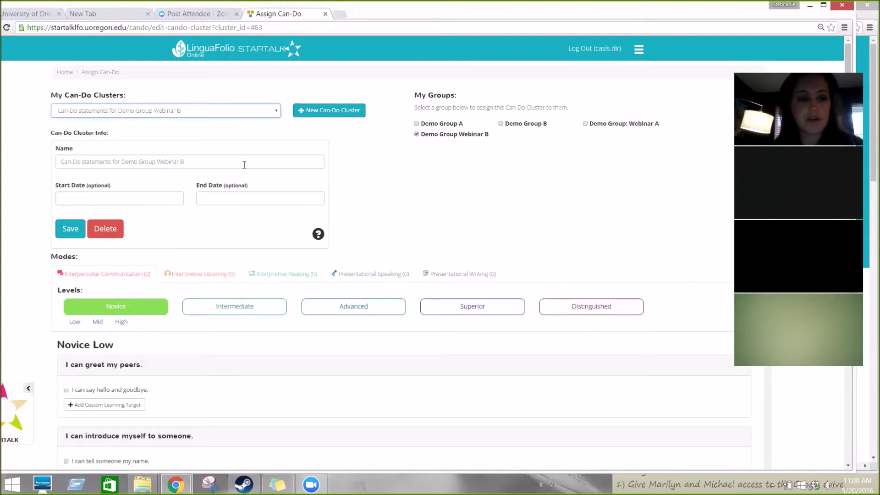
pyautogui.click(244, 165)
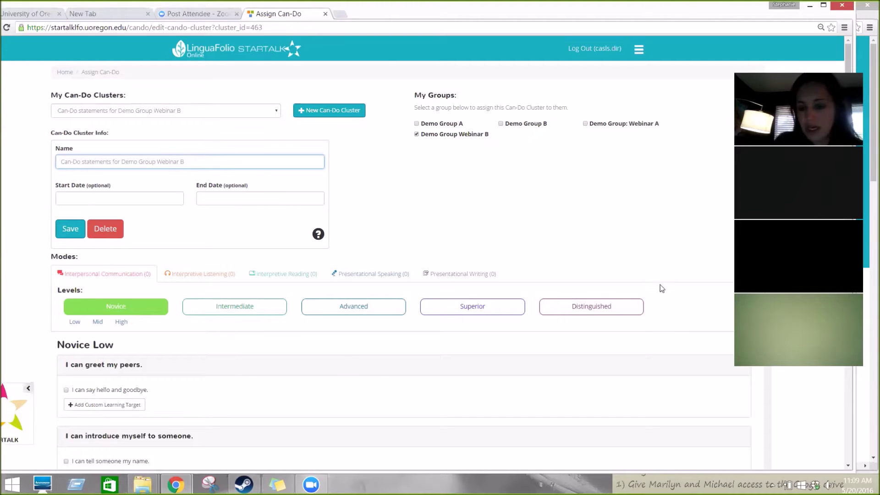
# Step: Assign Novice Mid greetings for someone my age or younger, my teacher, and an adult
pyautogui.scroll(-4, 848, 465)
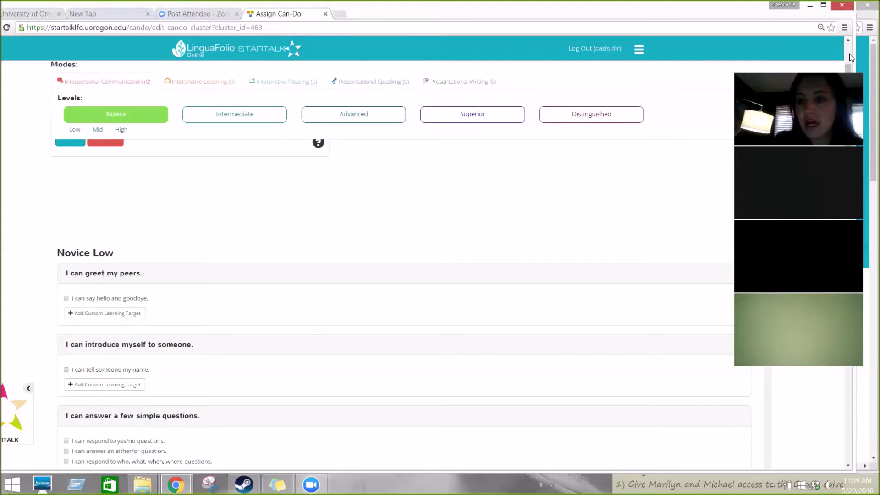
pyautogui.scroll(4, 846, 40)
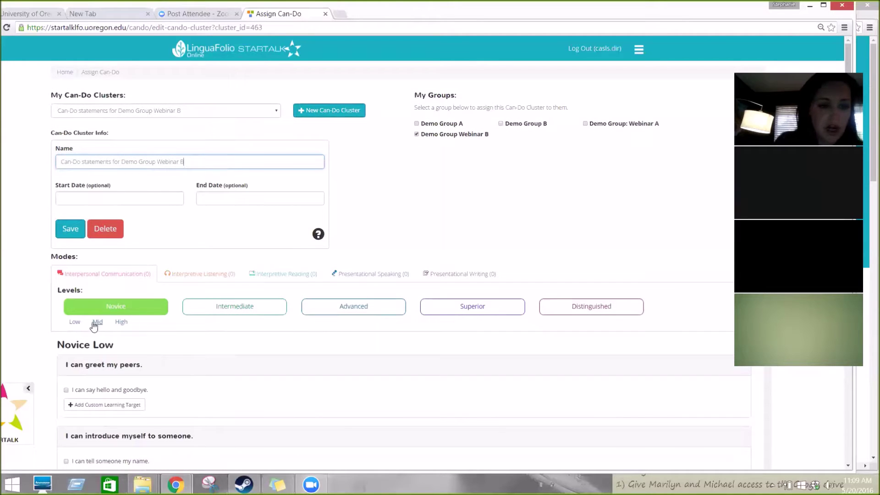
pyautogui.click(96, 323)
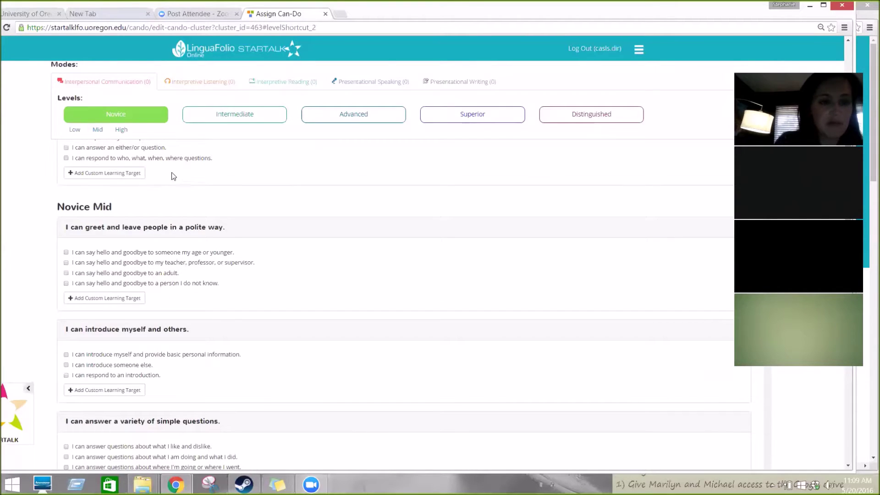
pyautogui.click(66, 252)
pyautogui.click(66, 263)
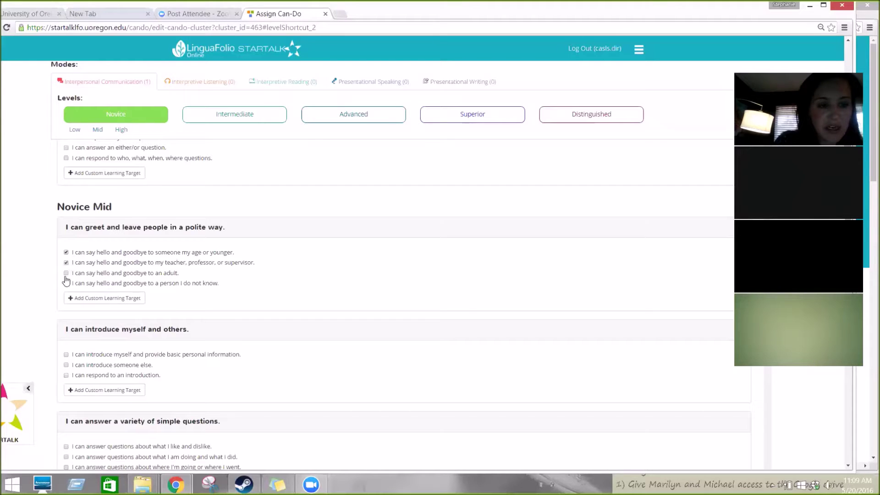
pyautogui.click(66, 272)
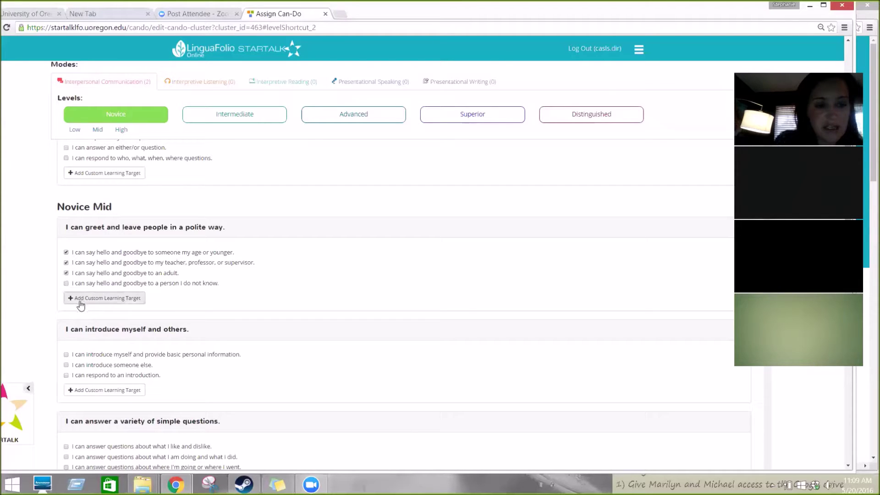
# Step: Add and save the custom target 'I can say hello and goodbye via texting.'
pyautogui.click(81, 303)
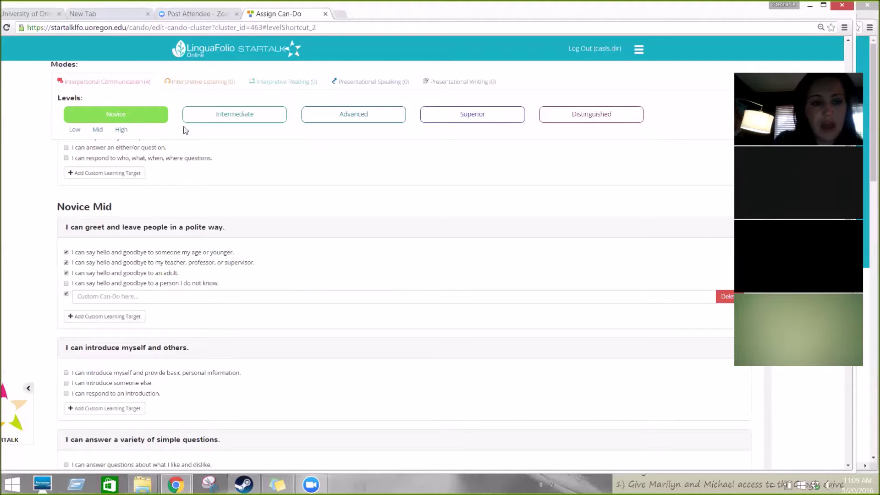
pyautogui.click(152, 296)
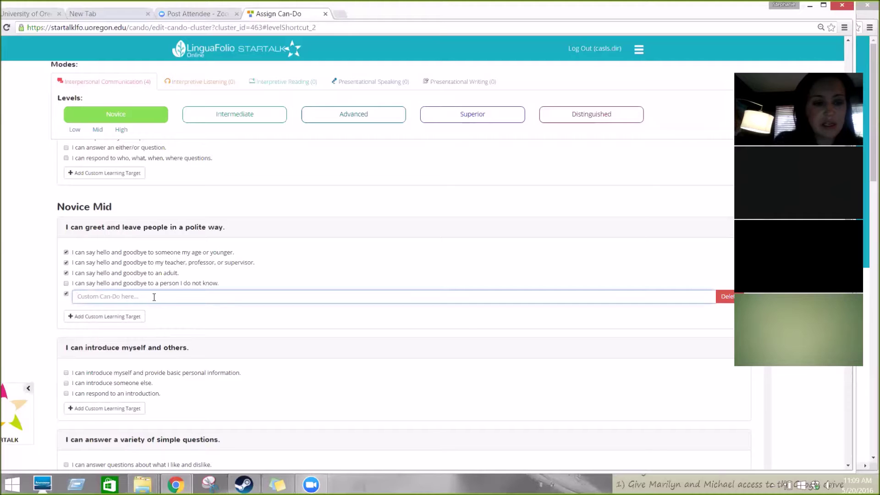
pyautogui.write('I can say hell')
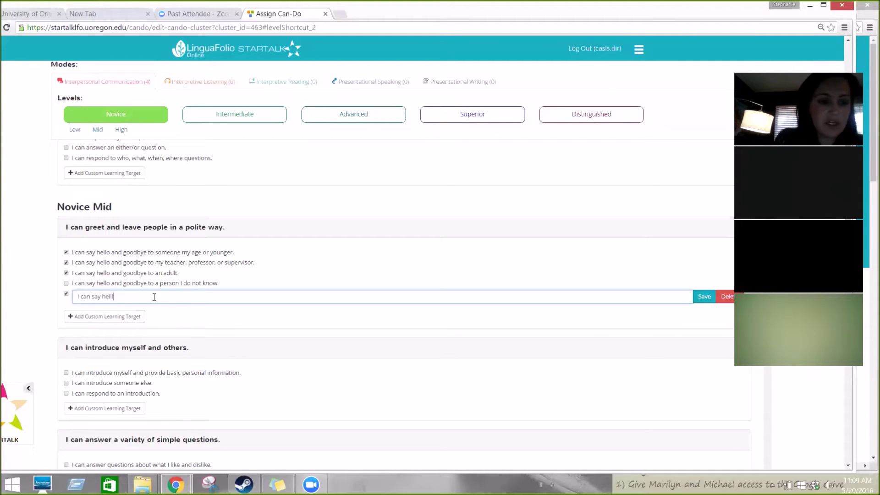
pyautogui.write('o and goodbye via texting.')
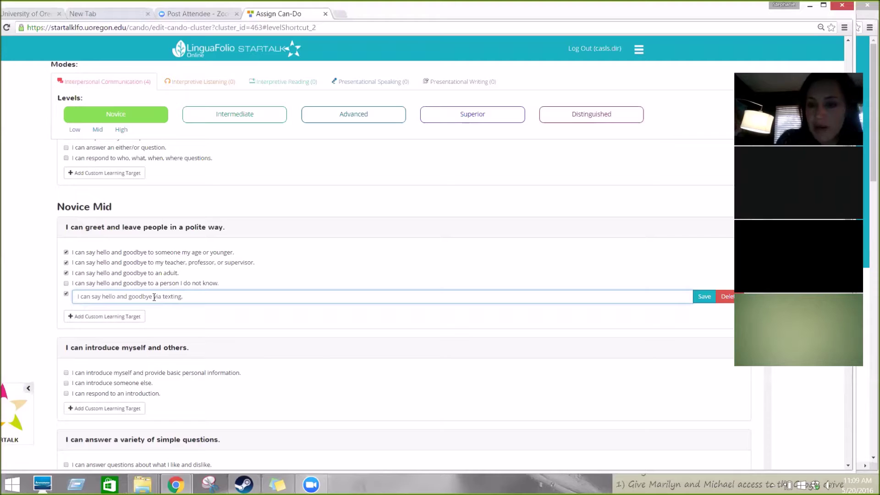
pyautogui.click(708, 301)
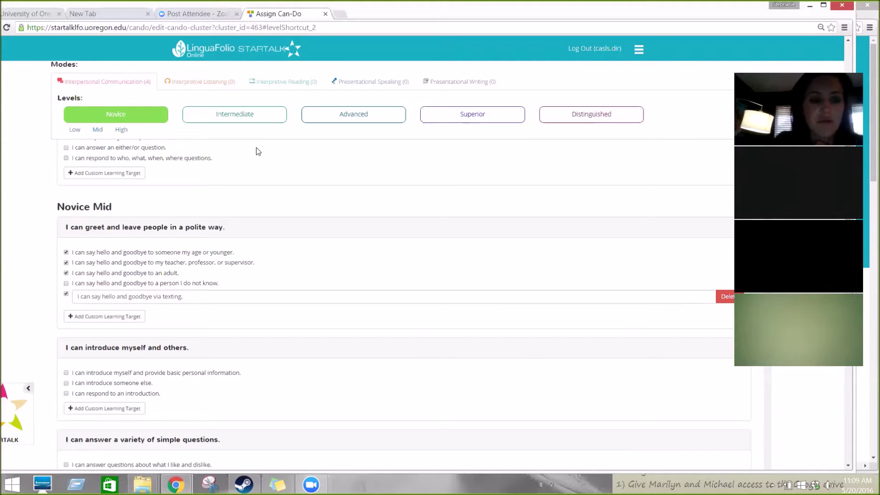
# Step: Assign three Novice Mid listening statements: introductions, being asked a name, common weather expressions
pyautogui.click(193, 87)
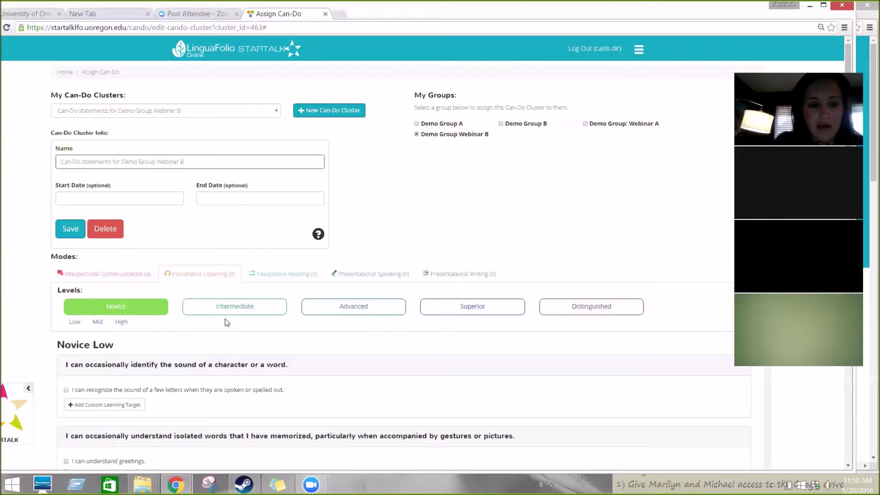
pyautogui.click(96, 323)
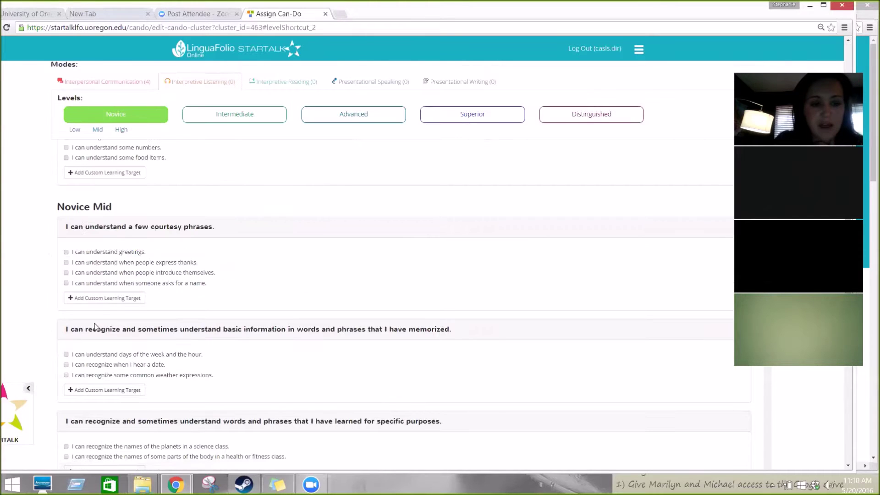
pyautogui.click(66, 273)
pyautogui.click(66, 283)
pyautogui.click(66, 375)
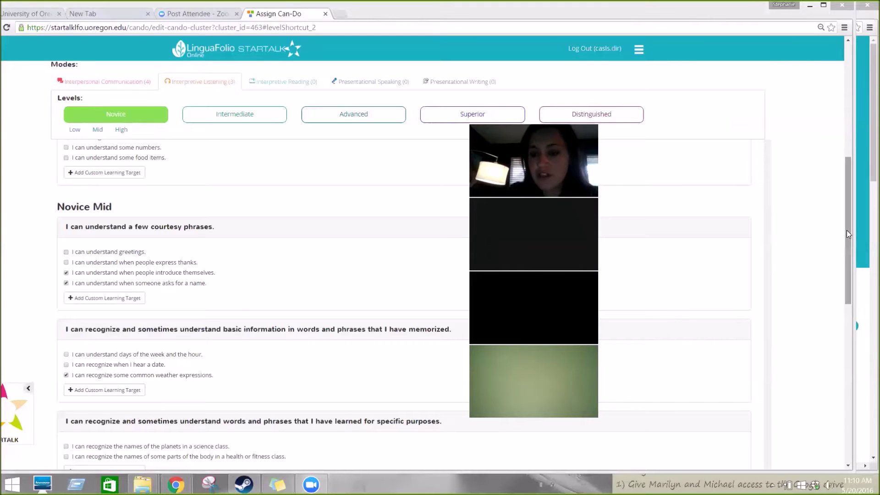
pyautogui.moveTo(846, 233); pyautogui.dragTo(816, 113)
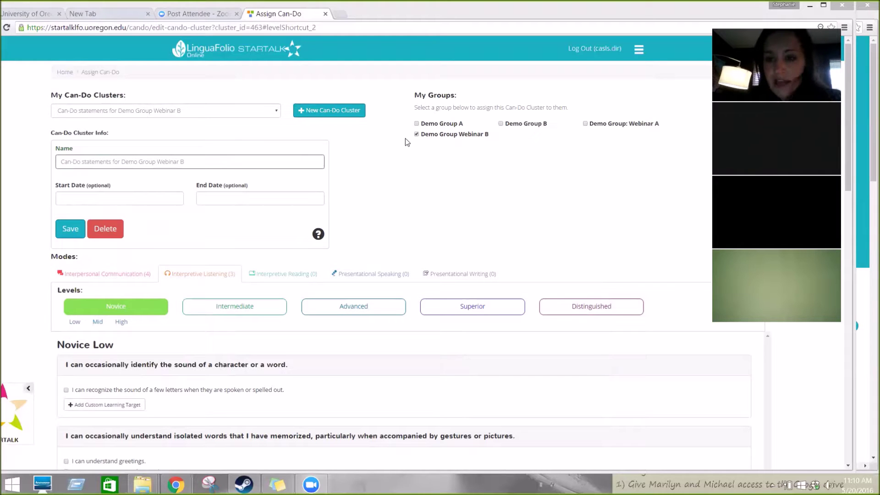
# Step: Add Demo Group A and Demo Group B to the cluster's groups, then log out
pyautogui.click(416, 123)
pyautogui.click(501, 124)
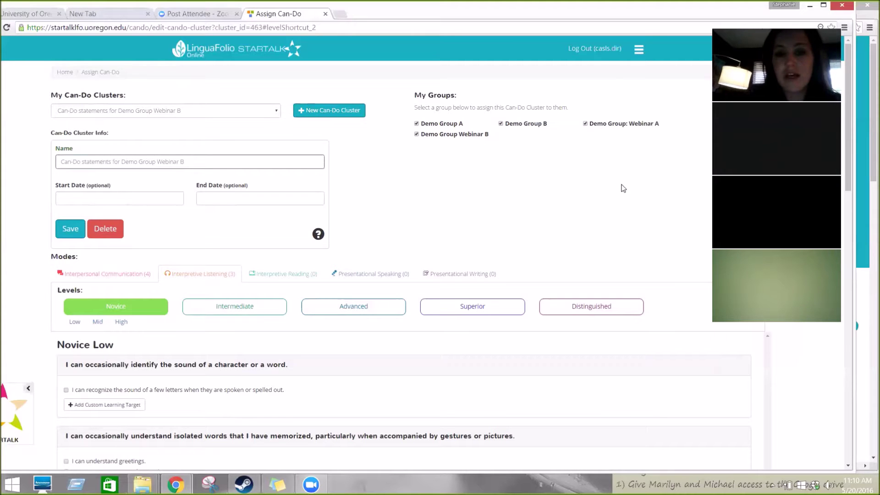
pyautogui.click(600, 50)
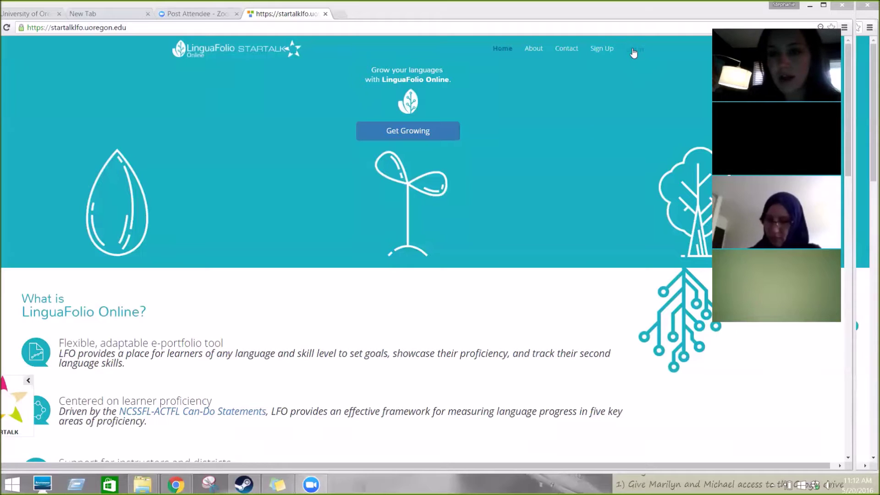
# Step: Bring up the LinguaFolio Online Log In form again
pyautogui.click(633, 50)
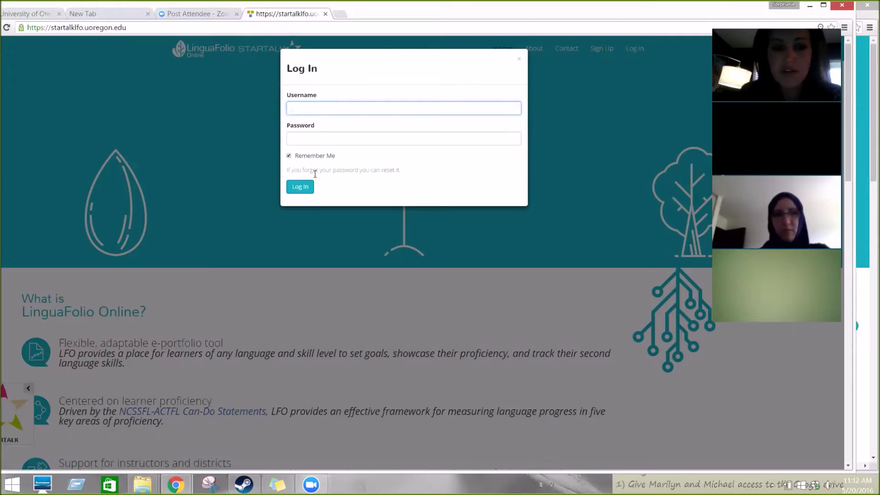
# Step: Dismiss the login form and start a new Sign Up as an instructor
pyautogui.click(518, 59)
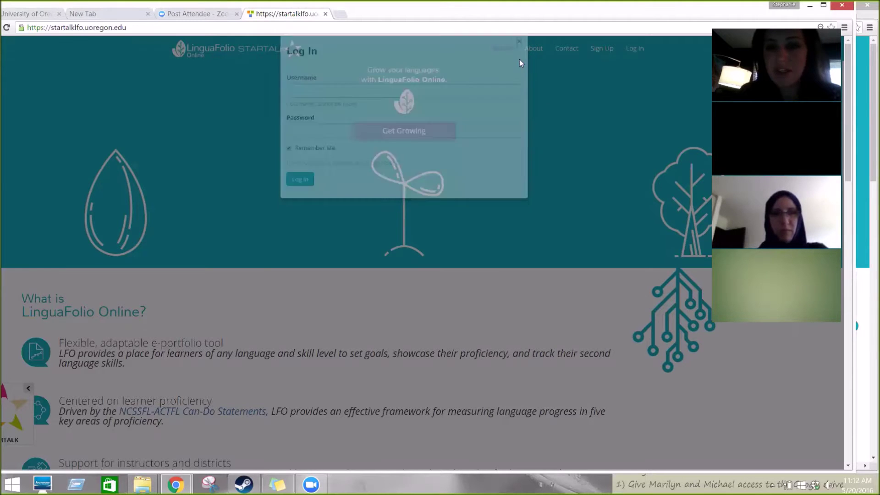
pyautogui.click(604, 48)
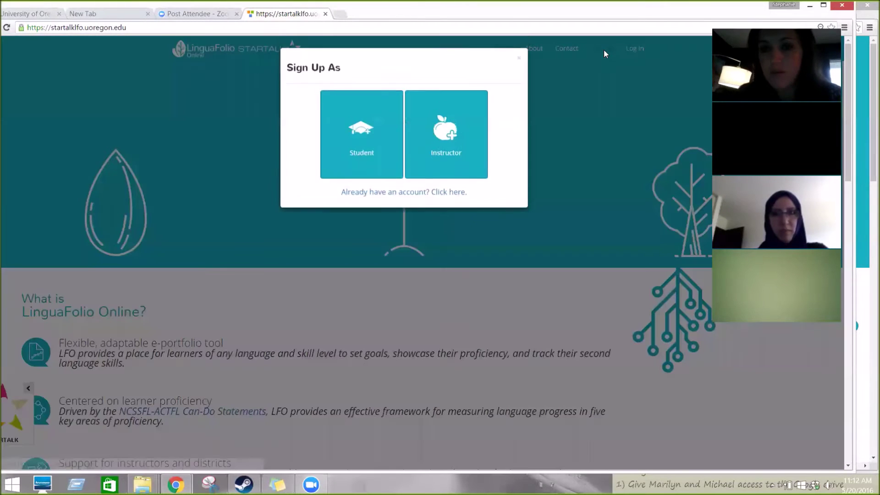
pyautogui.click(448, 137)
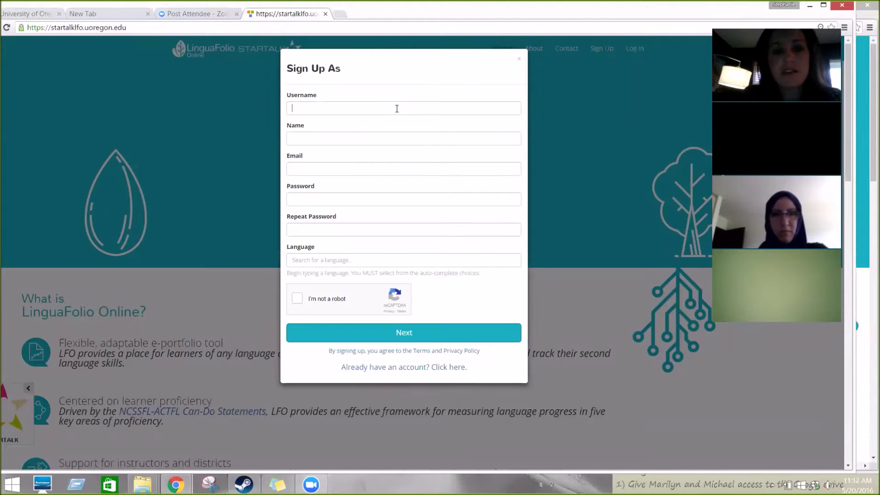
# Step: Enter the instructor's username, name, e-mail address and password
pyautogui.click(396, 108)
pyautogui.write('sk')
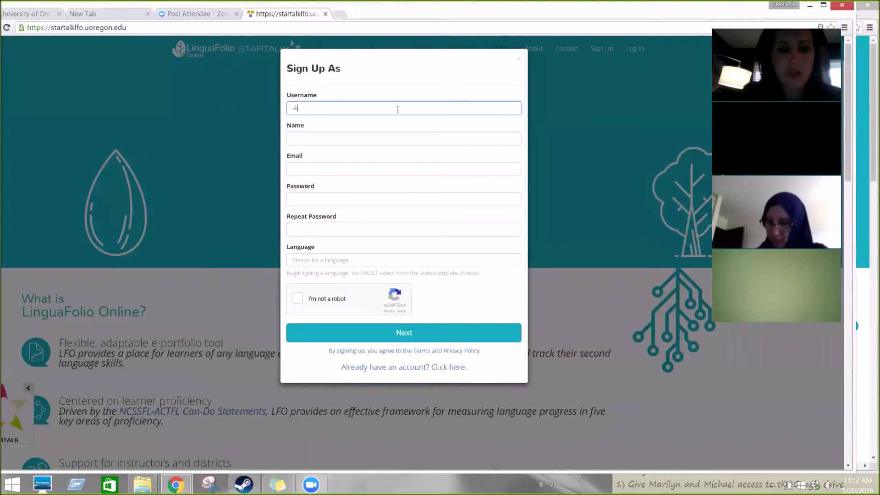
pyautogui.write('intstructor2')
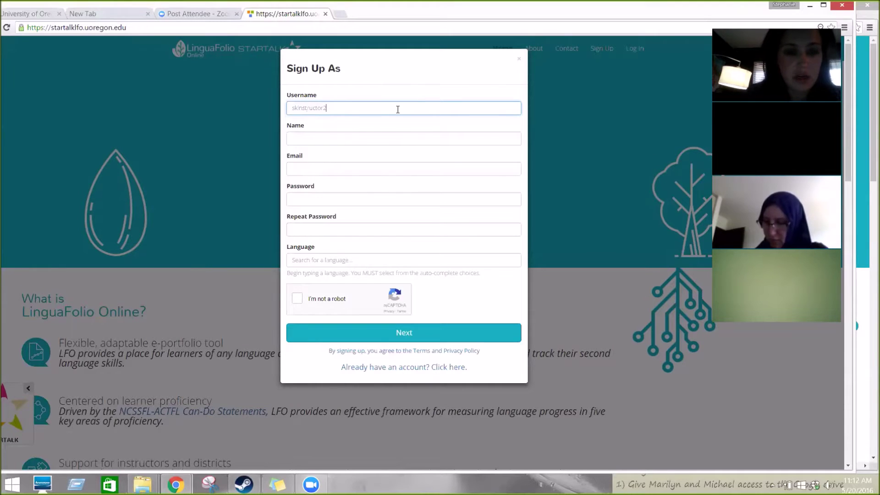
pyautogui.click(360, 139)
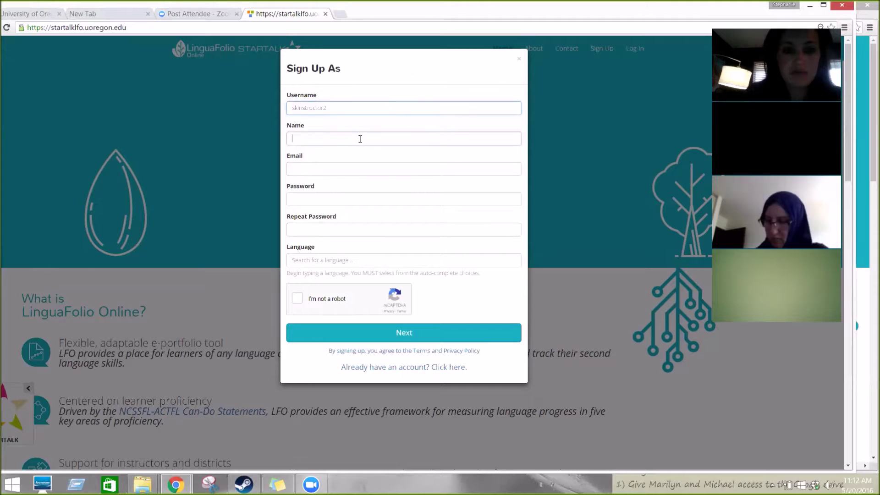
pyautogui.write('Stephanie')
pyautogui.press('Tab')
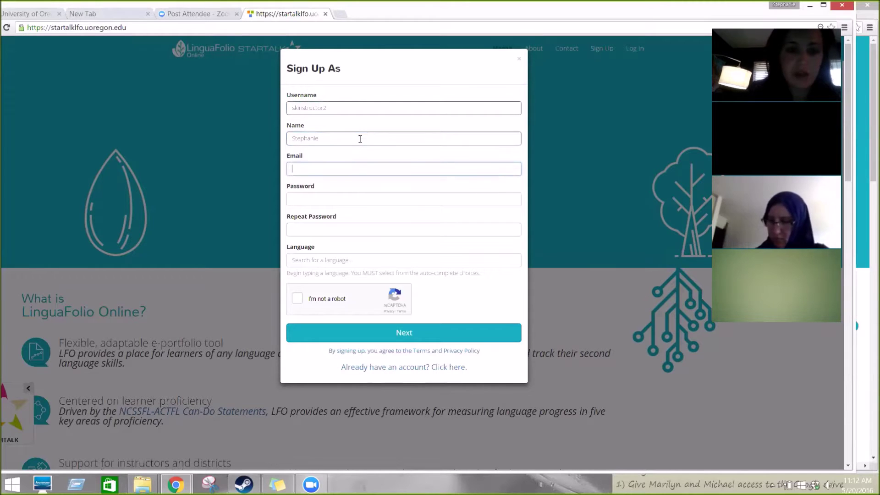
pyautogui.write('lingua')
pyautogui.press('BackSpace')
pyautogui.press('BackSpace')
pyautogui.press('BackSpace')
pyautogui.press('BackSpace')
pyautogui.press('BackSpace')
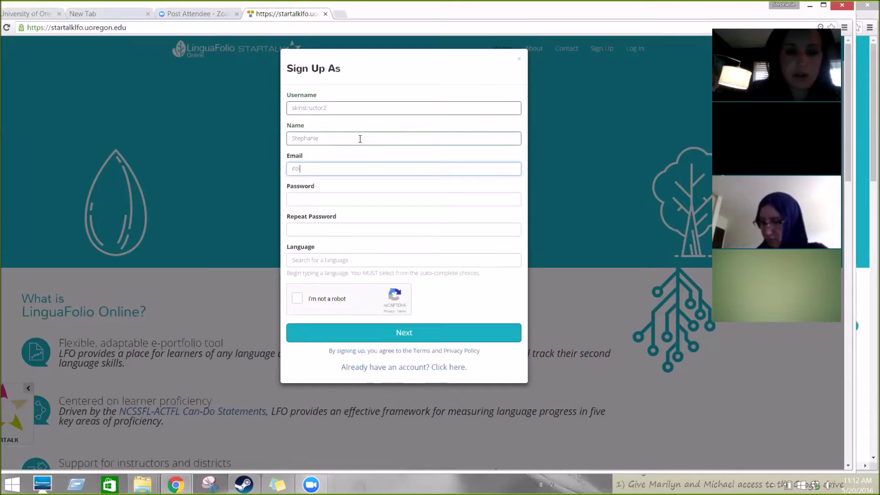
pyautogui.press('Tab')
pyautogui.write('•')
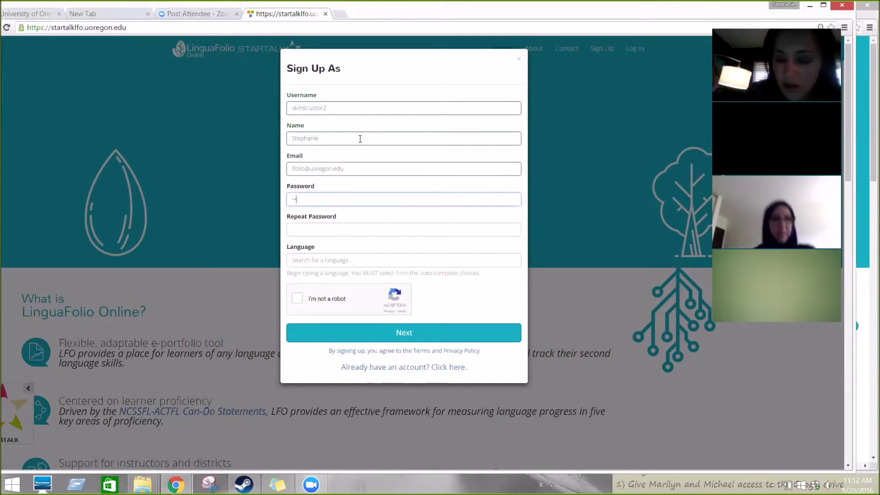
pyautogui.write('•••••')
pyautogui.click(315, 228)
pyautogui.write('••••••')
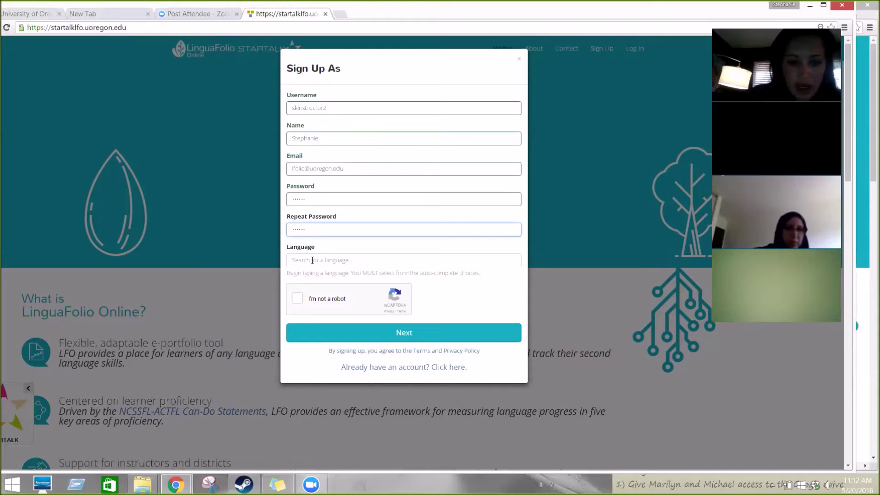
# Step: Choose Swahili as the account language, pass the reCAPTCHA check, and continue
pyautogui.click(312, 261)
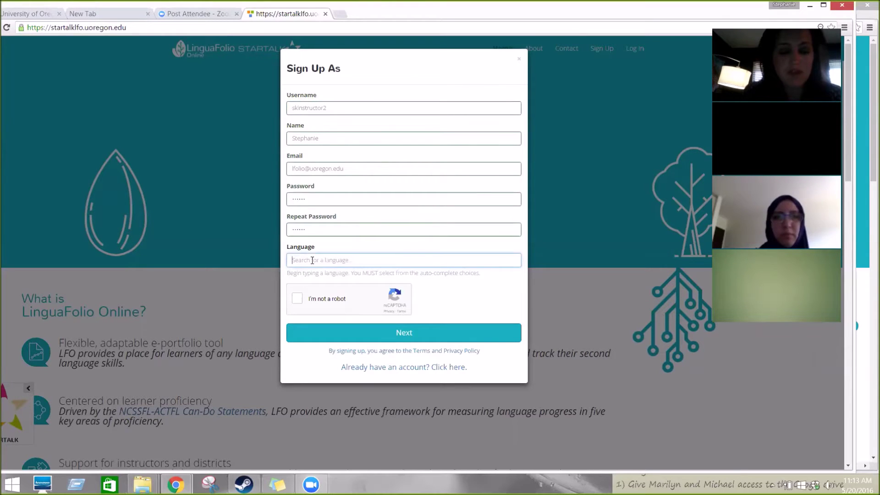
pyautogui.write('swa')
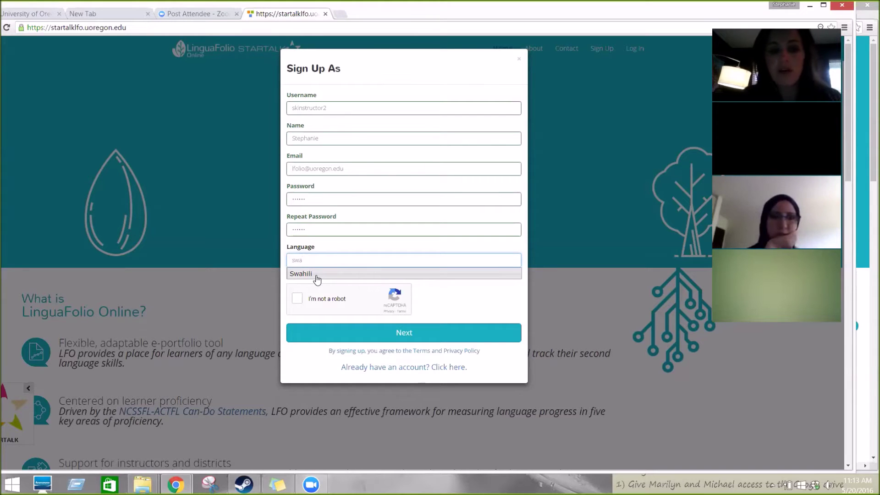
pyautogui.press('BackSpace')
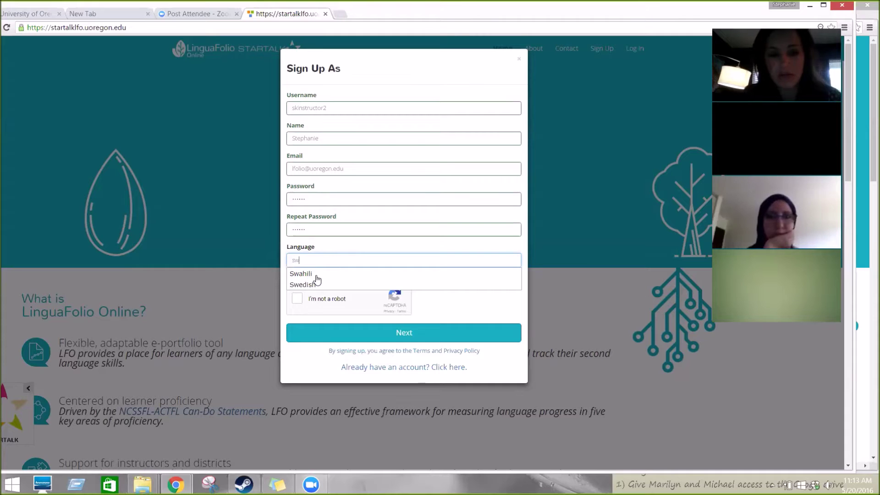
pyautogui.click(308, 274)
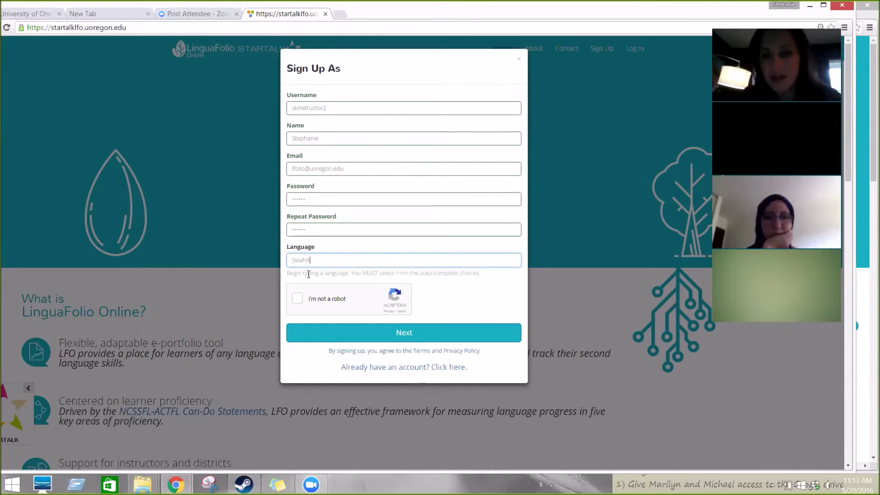
pyautogui.click(301, 298)
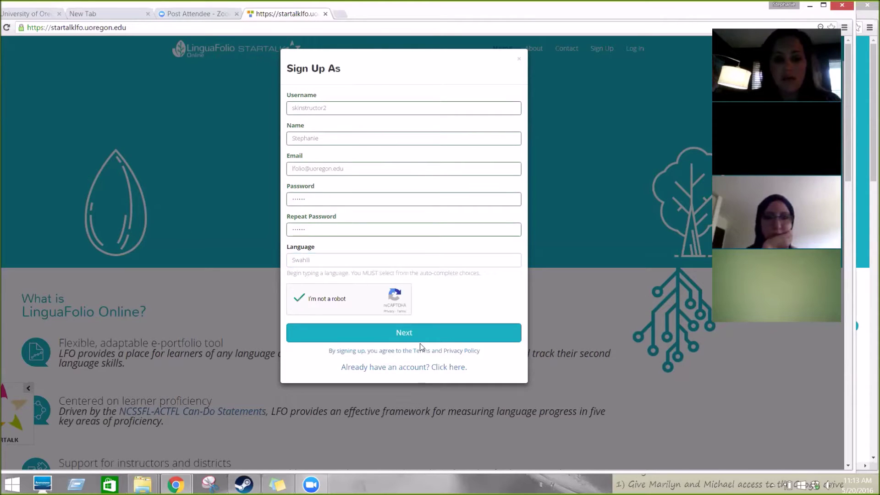
pyautogui.click(433, 331)
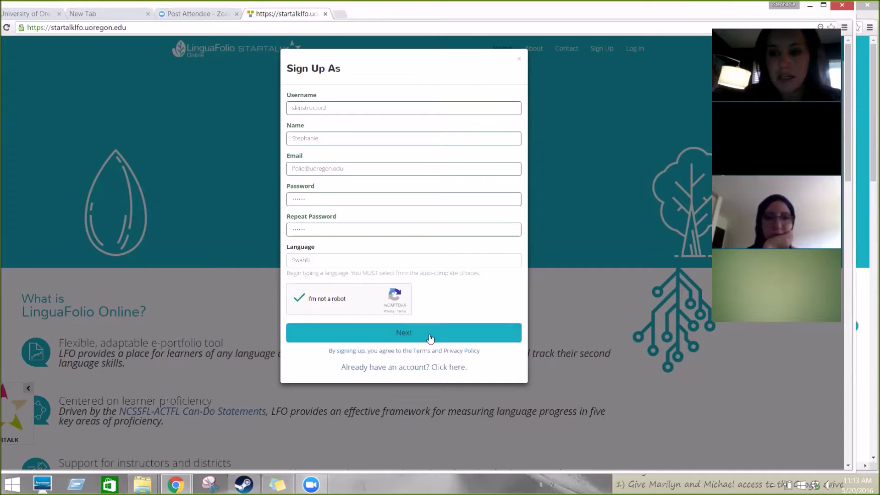
# Step: Choose state OR, language Swahili and the CASLS Demo Program for the sign-up
pyautogui.click(501, 113)
pyautogui.press('o')
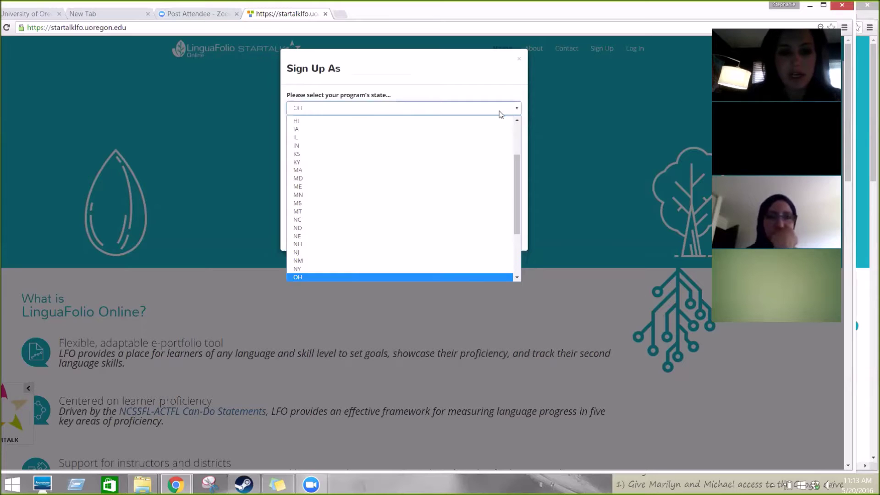
pyautogui.scroll(-2, 515, 200)
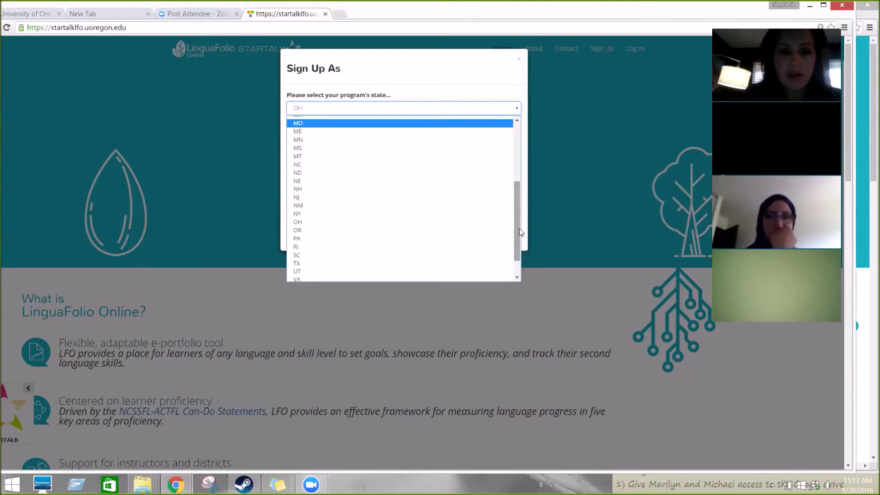
pyautogui.click(365, 230)
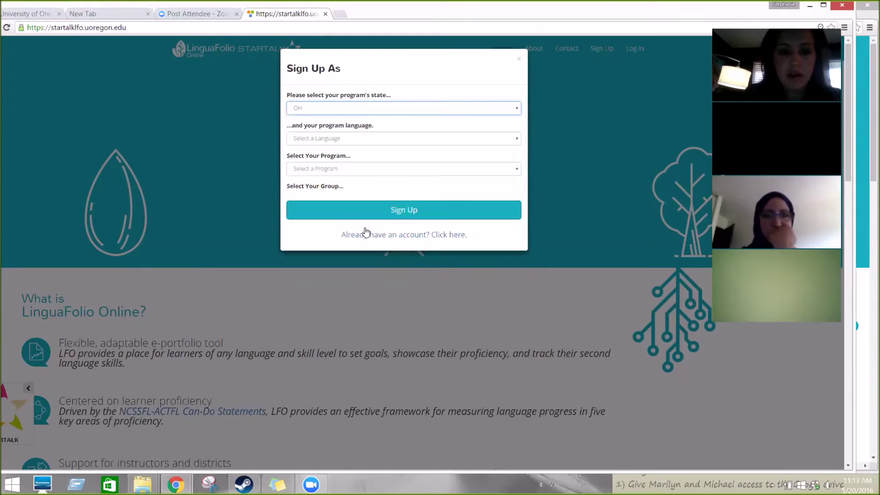
pyautogui.click(378, 138)
pyautogui.click(371, 167)
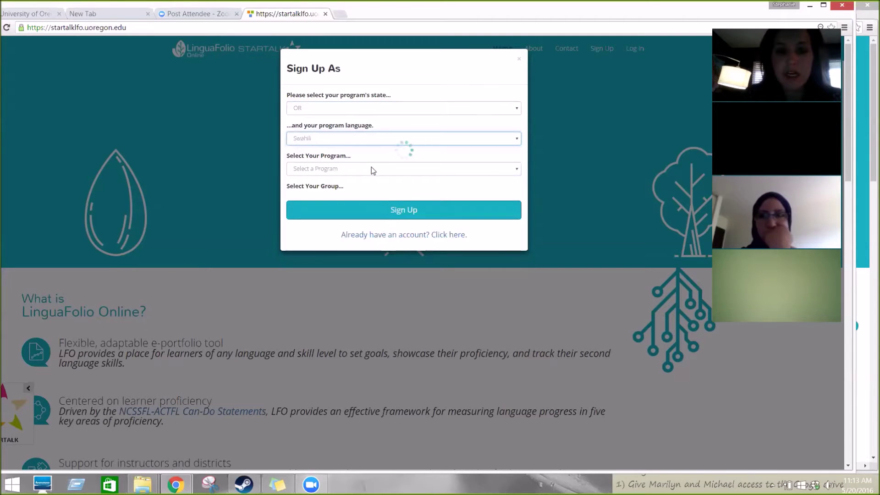
pyautogui.click(419, 168)
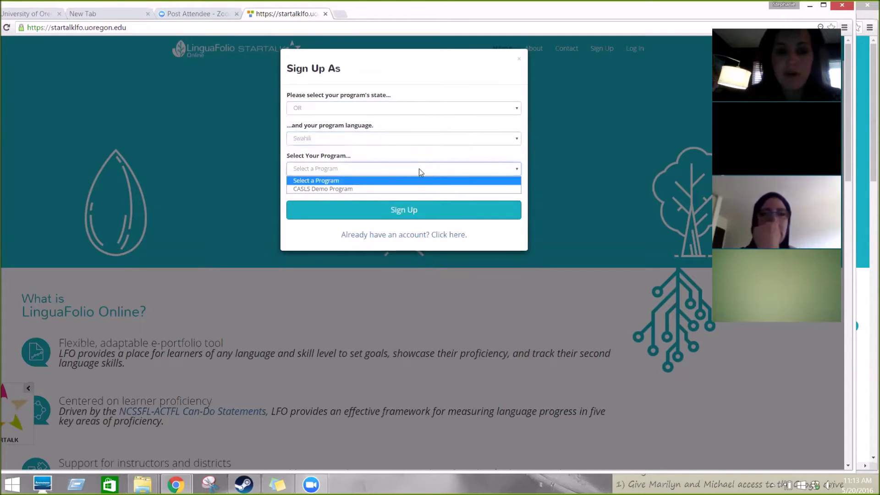
pyautogui.click(412, 189)
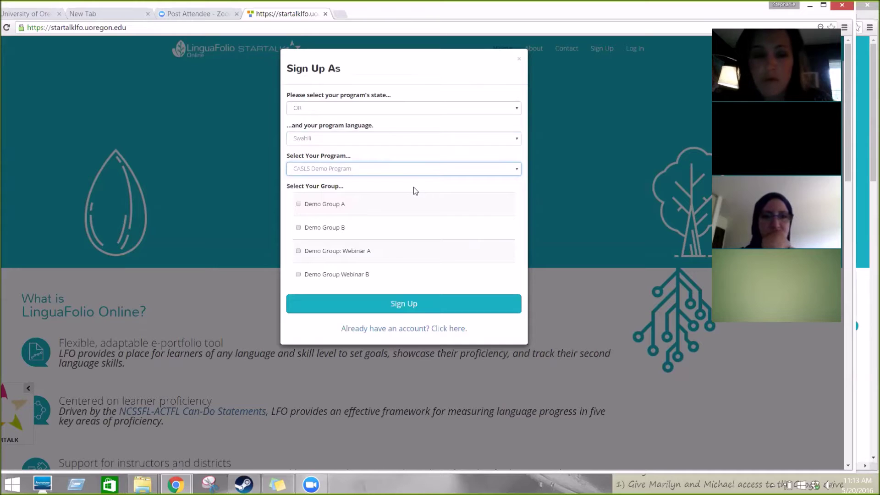
# Step: Join Demo Group A, Demo Group B, Webinar A and Webinar B, and complete the sign-up
pyautogui.click(297, 205)
pyautogui.click(298, 228)
pyautogui.click(298, 251)
pyautogui.click(298, 275)
pyautogui.click(414, 305)
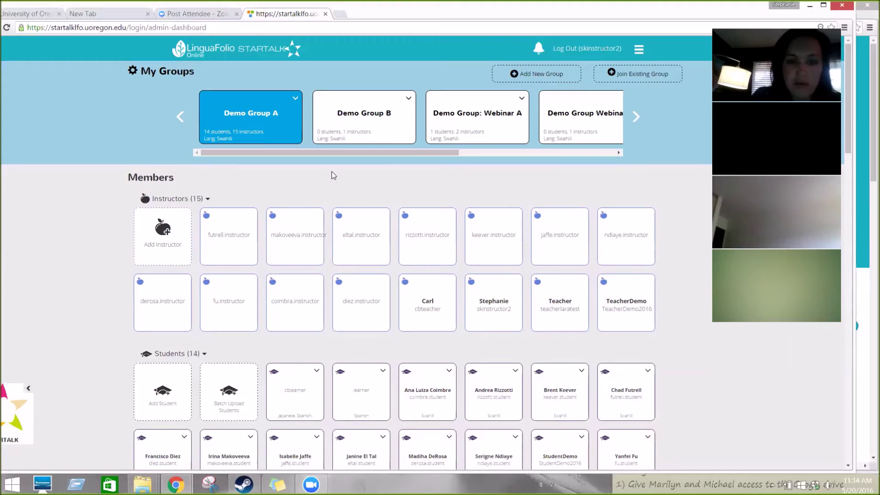
pyautogui.moveTo(417, 153); pyautogui.dragTo(508, 165)
pyautogui.click(345, 120)
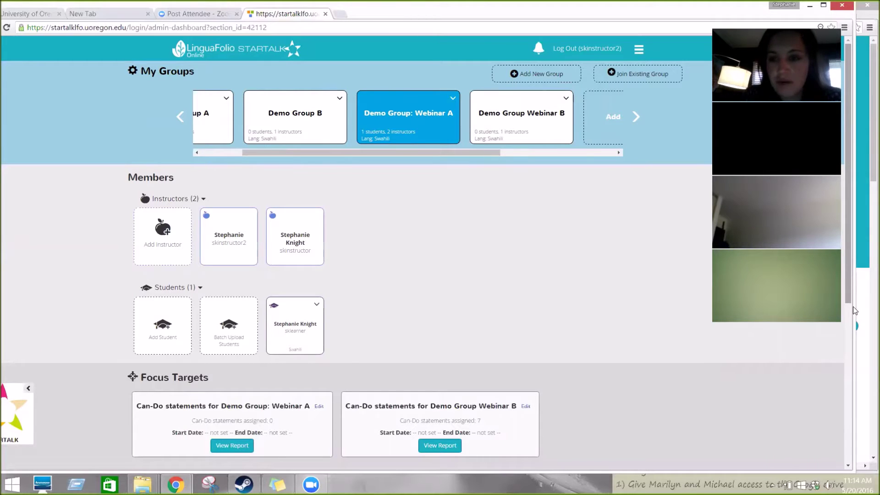
pyautogui.scroll(-2, 855, 321)
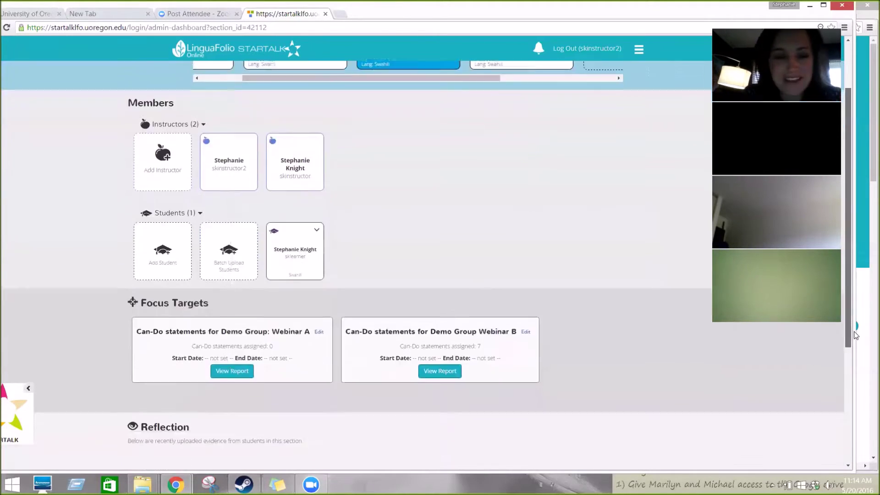
pyautogui.scroll(-1, 855, 335)
pyautogui.scroll(-1, 856, 349)
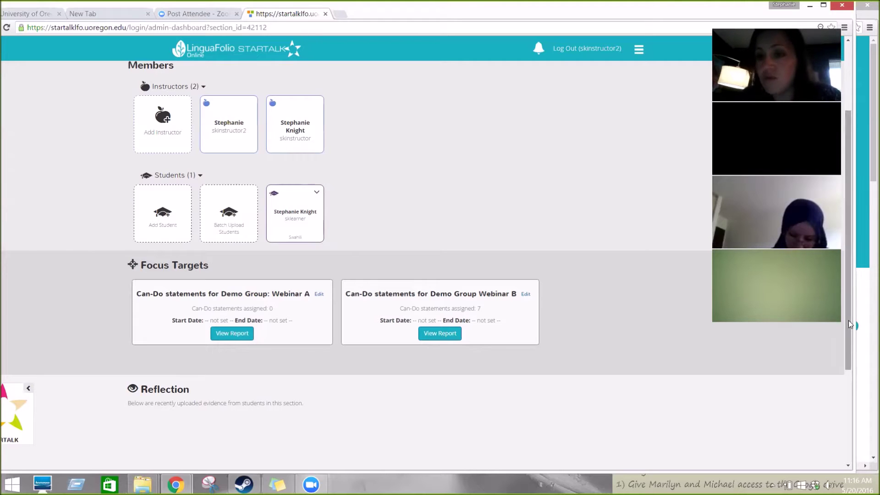
pyautogui.moveTo(851, 324); pyautogui.dragTo(861, 284)
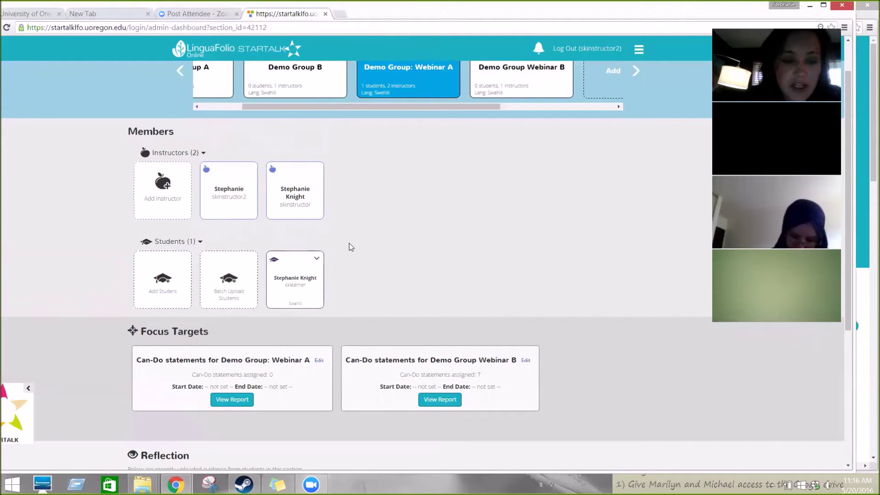
# Step: Search a trial username in the Add Student form, then close it without saving
pyautogui.click(170, 270)
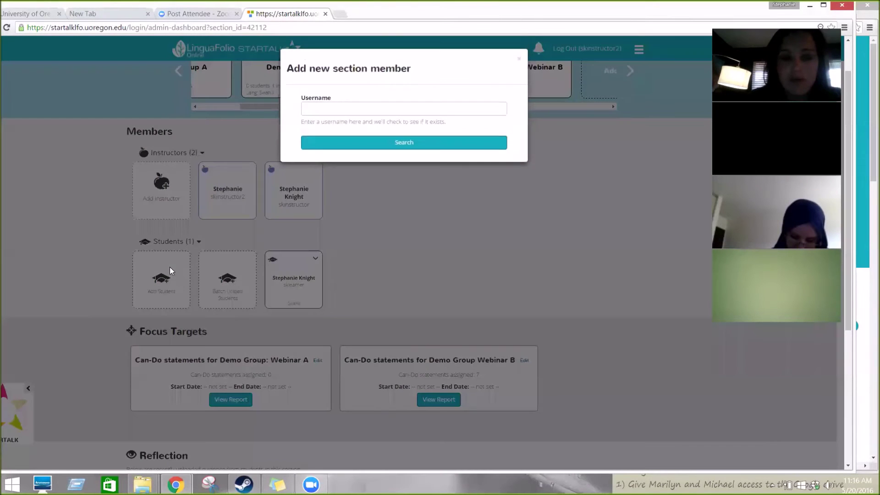
pyautogui.click(370, 110)
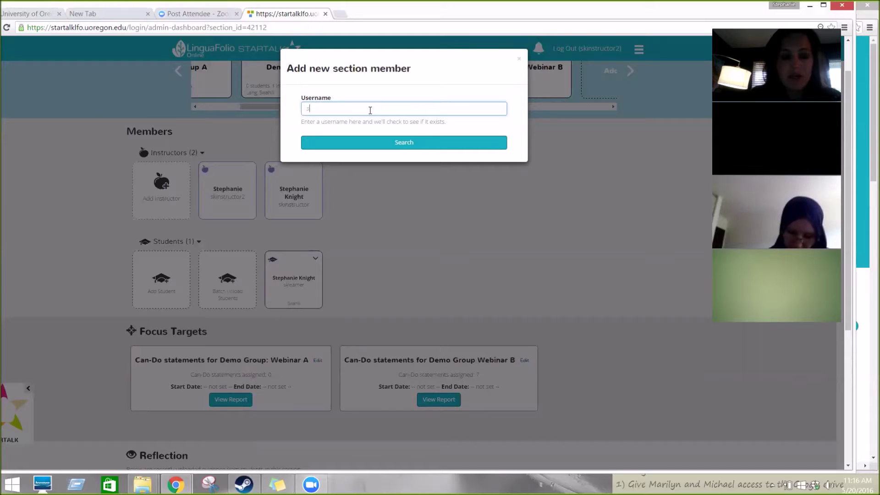
pyautogui.write('klearner2')
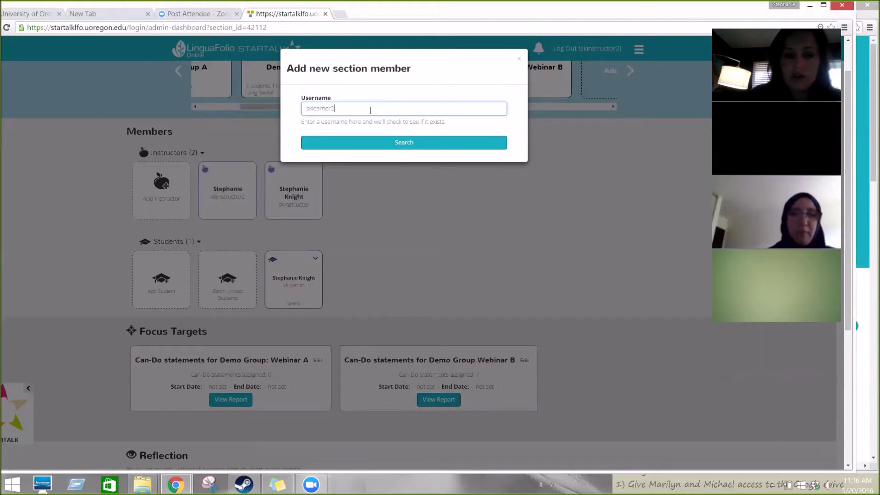
pyautogui.click(363, 146)
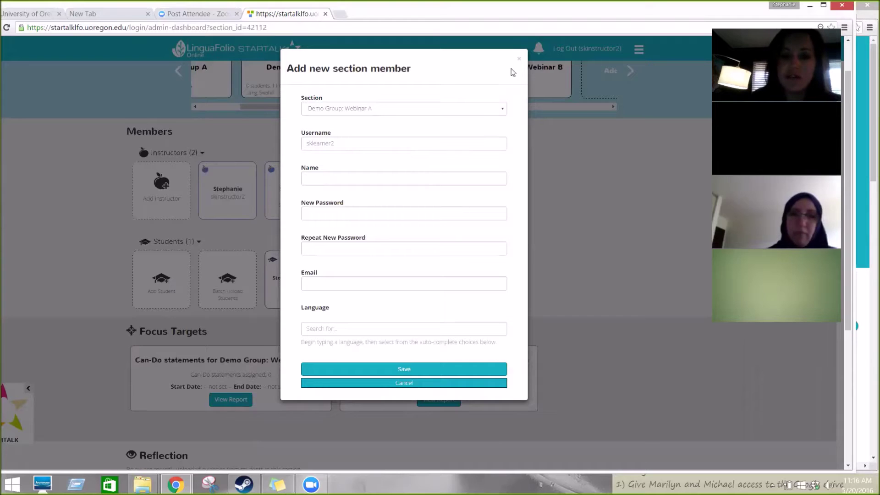
pyautogui.click(519, 59)
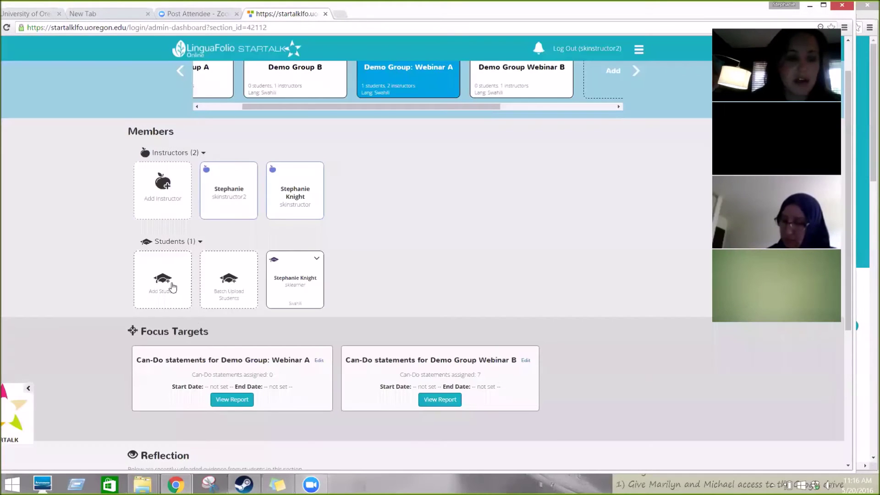
# Step: Look up the existing learner account and add it as a student in Webinar A
pyautogui.click(171, 287)
pyautogui.write('learn')
pyautogui.click(414, 146)
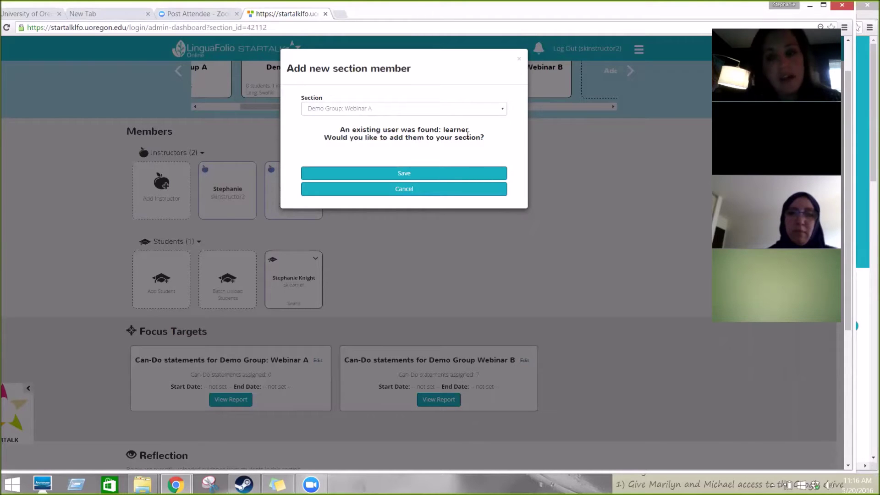
pyautogui.click(455, 179)
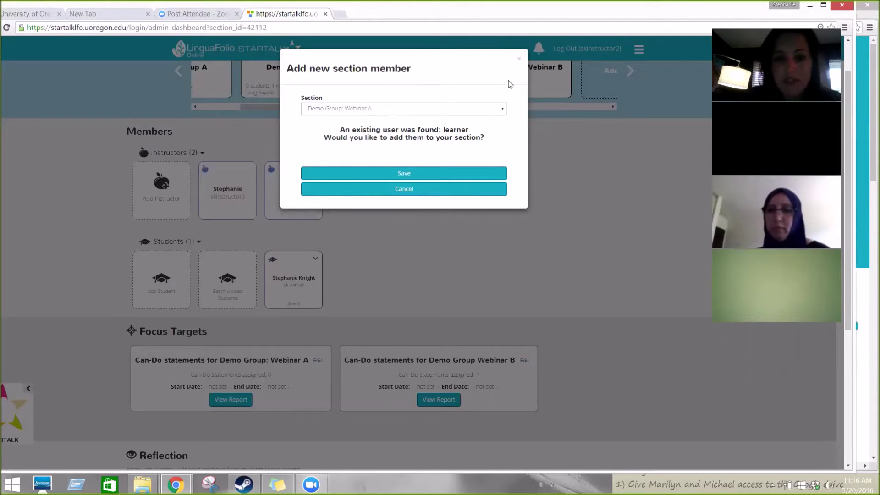
pyautogui.click(452, 176)
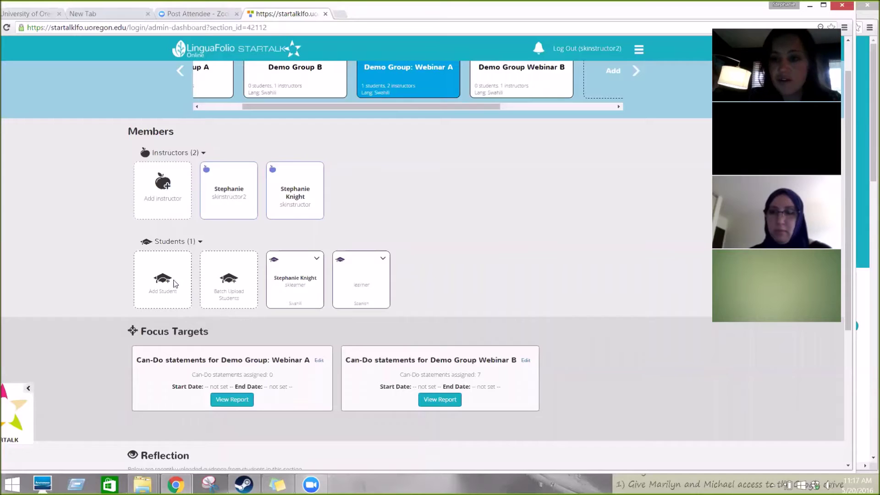
# Step: Start a new student account with a fresh username and enter the student's full name
pyautogui.click(174, 284)
pyautogui.write('sklearner2')
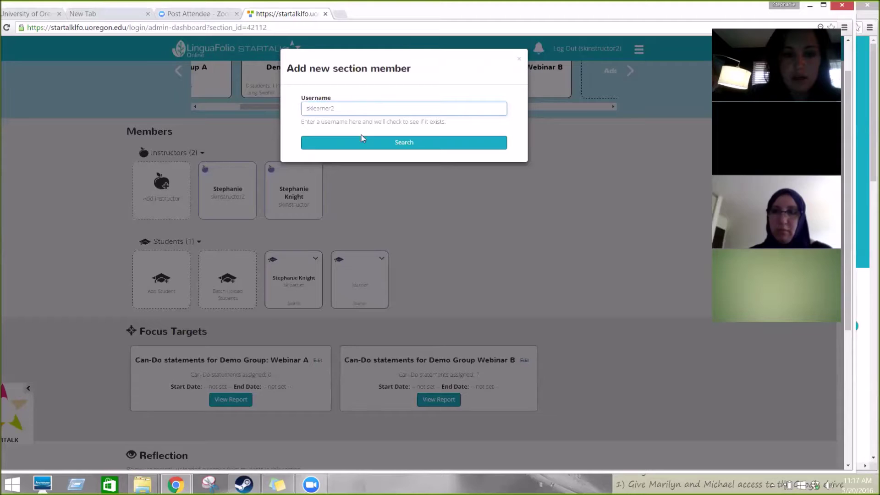
pyautogui.click(361, 139)
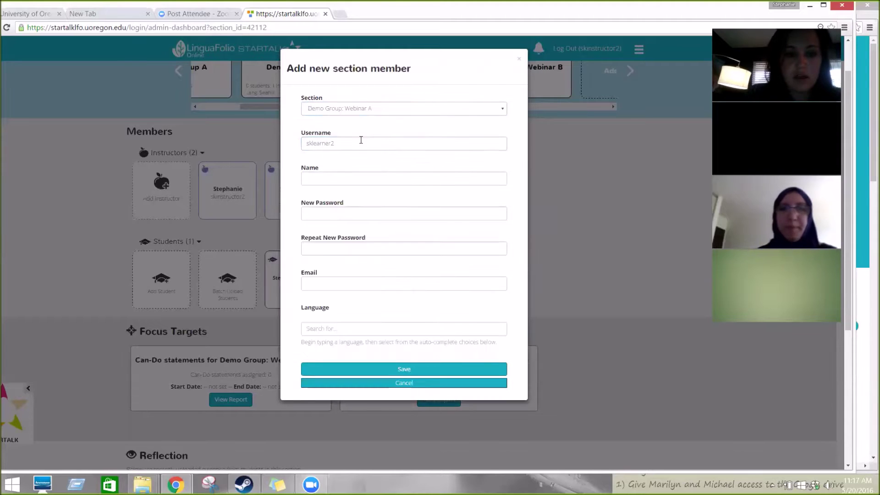
pyautogui.click(375, 179)
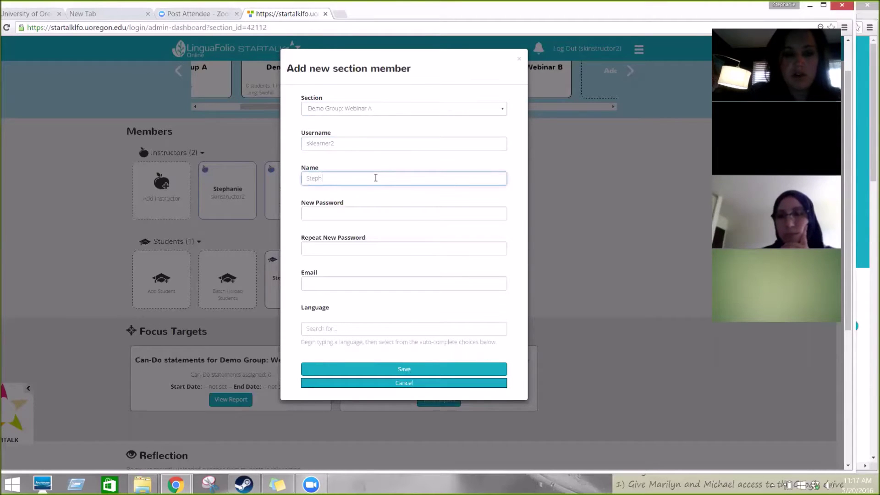
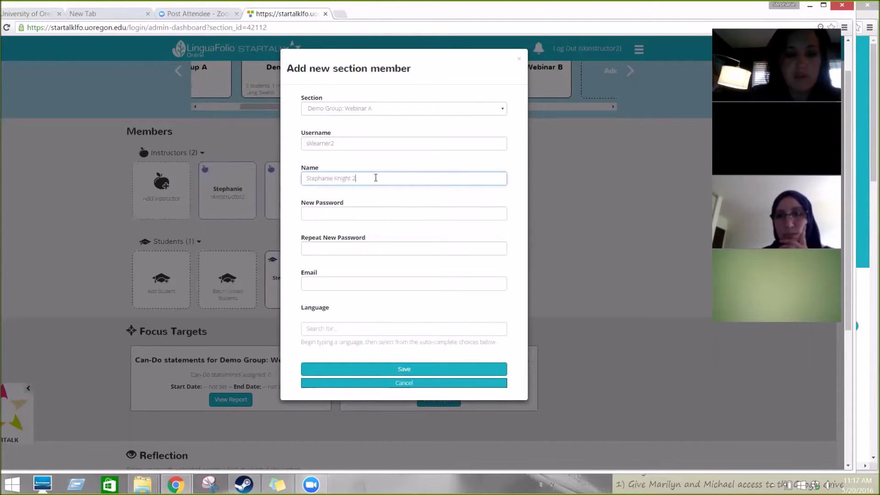
# Step: Set the new account's password, repeat it, and fill in the student's e-mail
pyautogui.click(360, 215)
pyautogui.write('s')
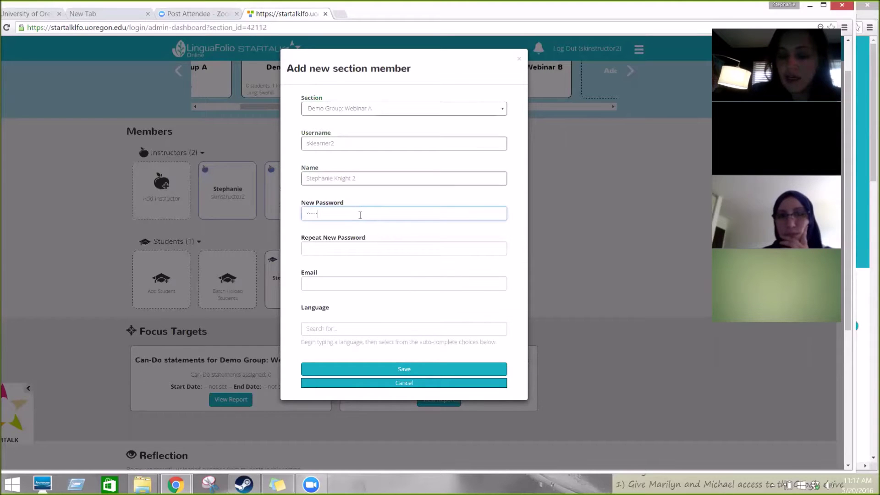
pyautogui.click(351, 247)
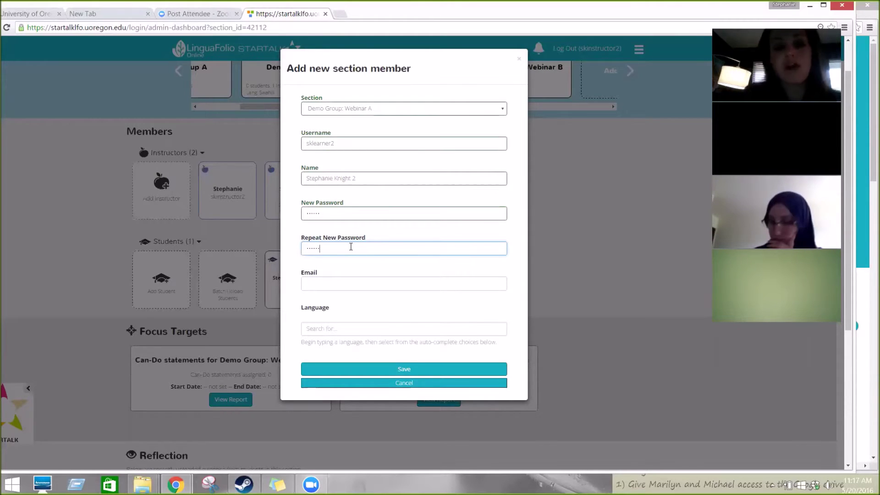
pyautogui.click(349, 280)
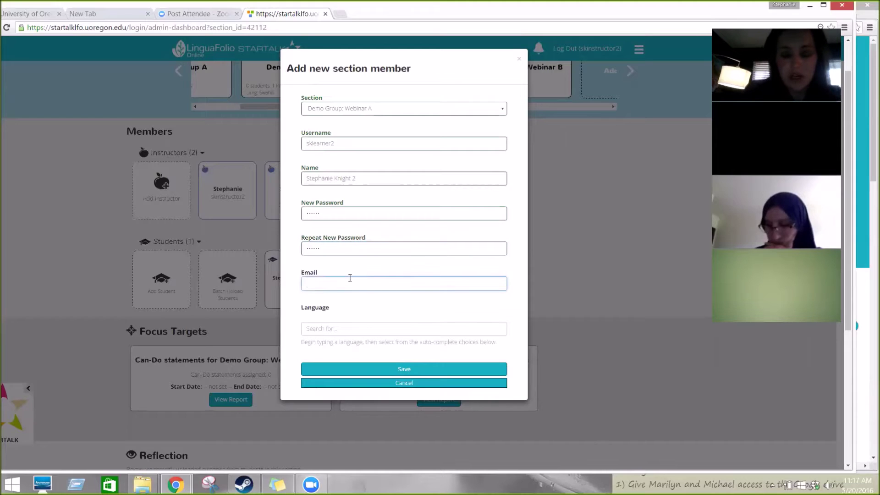
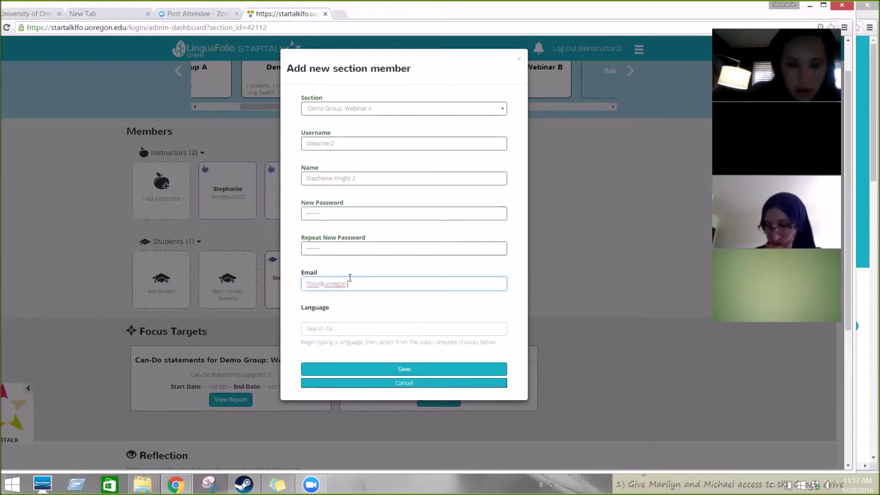
# Step: Set the student's language to Swahili and save the new account
pyautogui.click(349, 325)
pyautogui.write('sw')
pyautogui.click(344, 342)
pyautogui.click(395, 371)
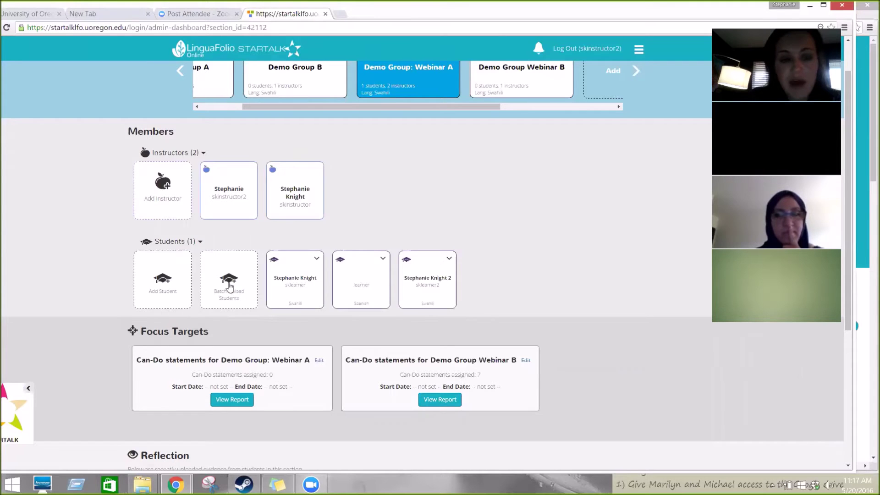
# Step: Open Batch Upload Students and review its language setting and required CSV columns
pyautogui.click(230, 287)
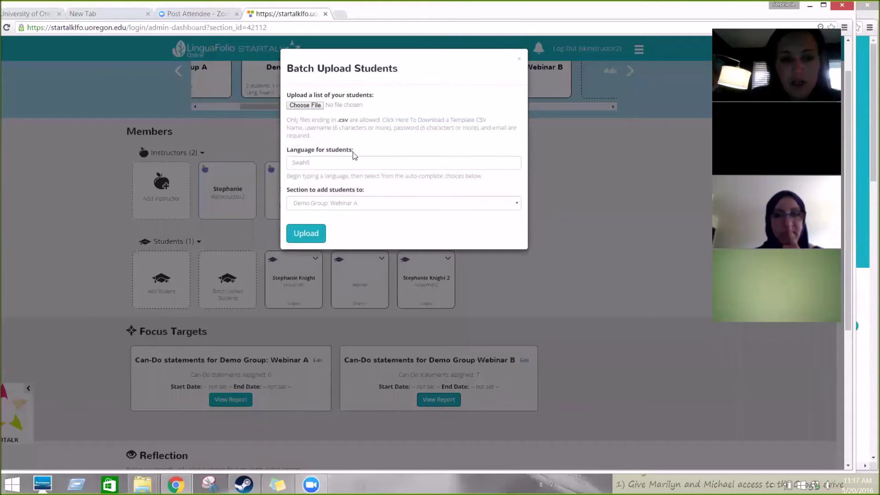
pyautogui.click(357, 165)
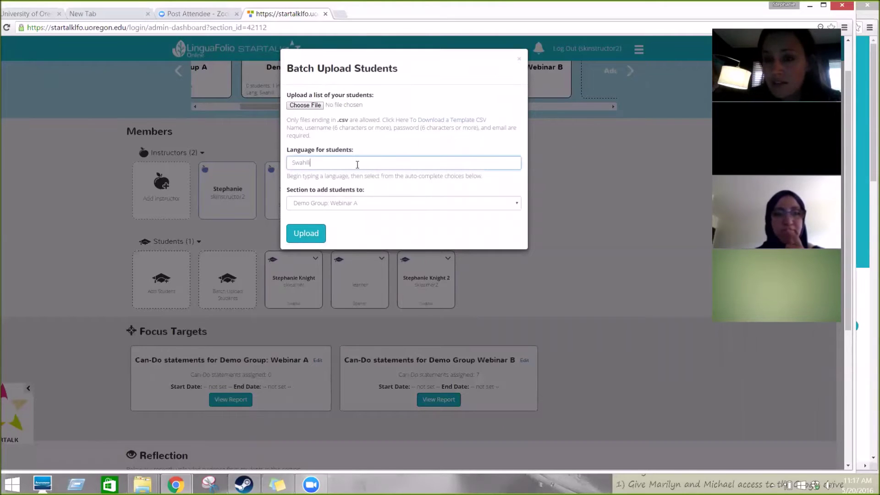
pyautogui.moveTo(356, 152); pyautogui.dragTo(366, 102)
# Step: Select batchUploadTemplate ciee.csv from the Desktop as the student list file
pyautogui.click(315, 106)
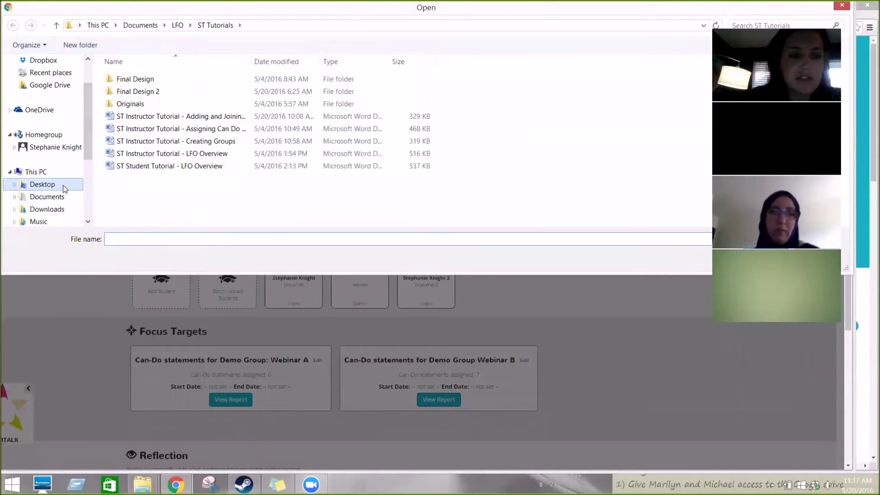
pyautogui.click(65, 184)
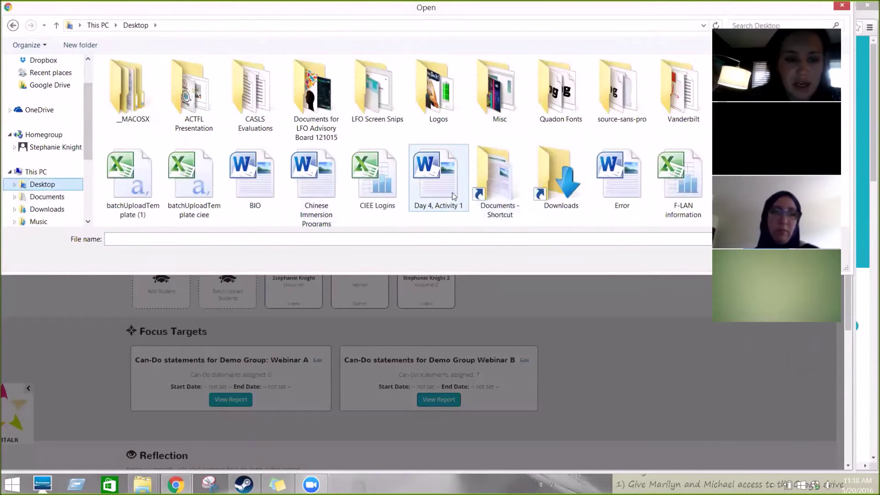
pyautogui.click(155, 188)
pyautogui.click(186, 187)
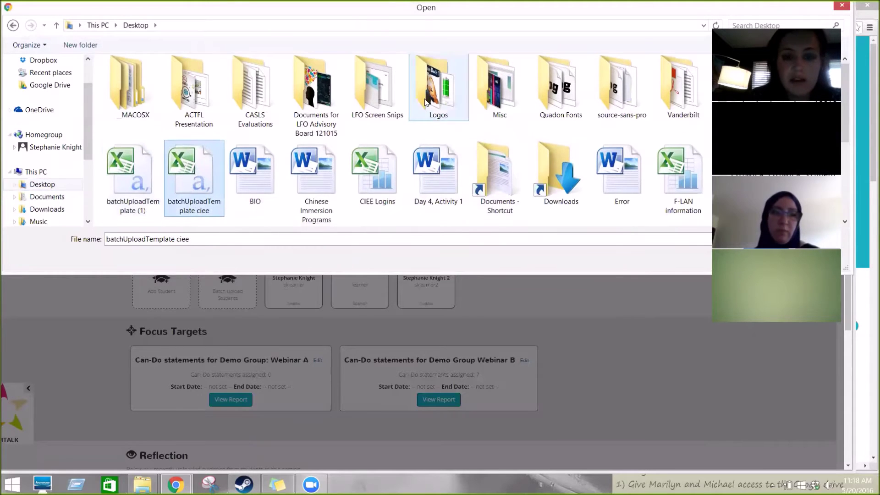
pyautogui.doubleClick(573, 9)
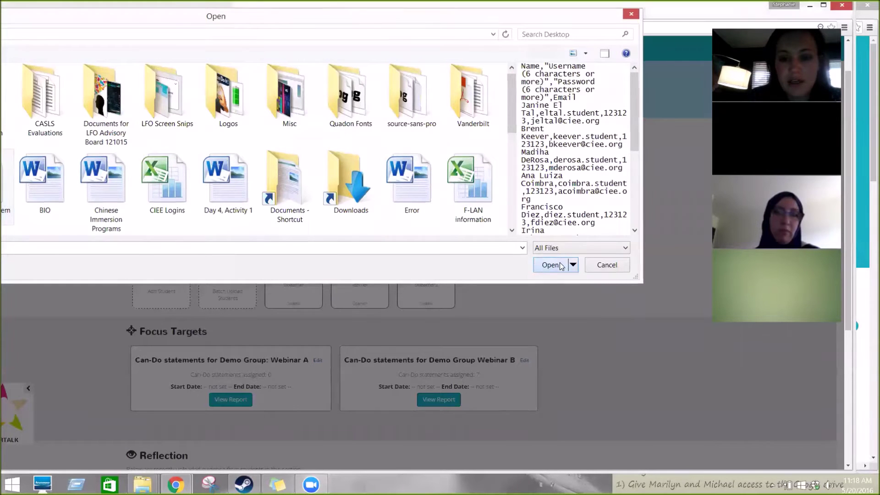
pyautogui.click(551, 265)
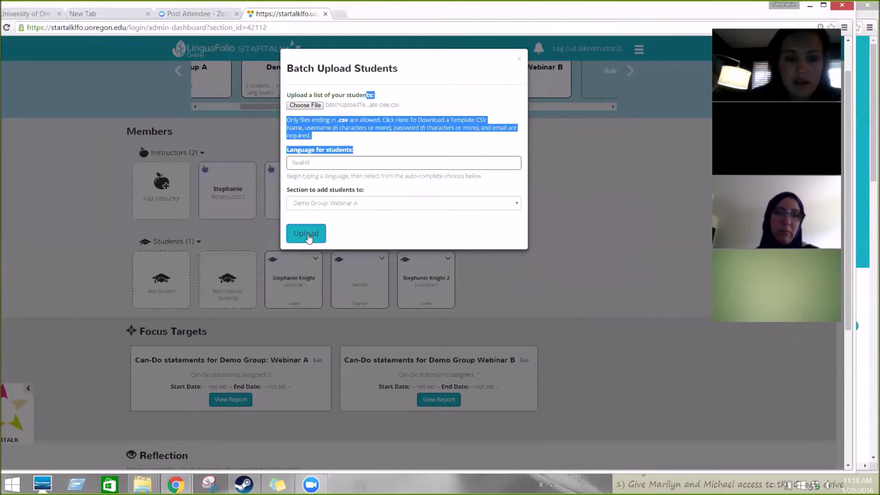
# Step: Upload the CSV, tick all seven listed students, and add them to Webinar A
pyautogui.click(307, 234)
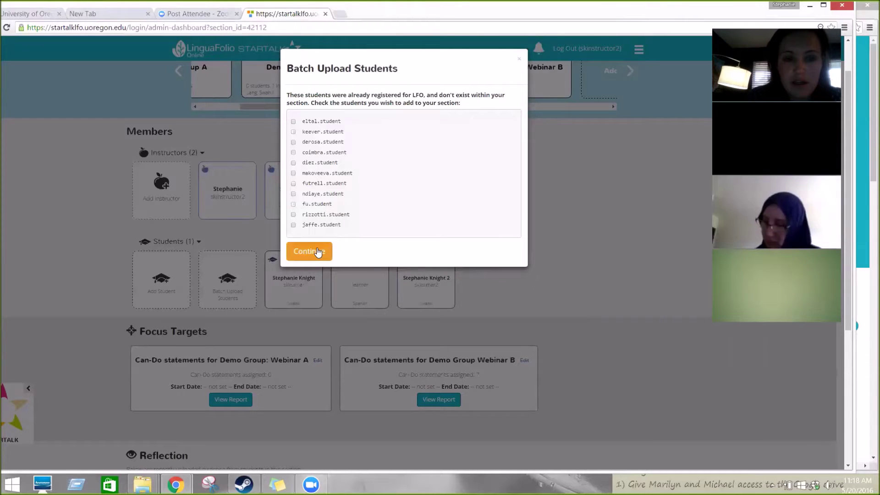
pyautogui.click(293, 122)
pyautogui.click(293, 132)
pyautogui.click(293, 142)
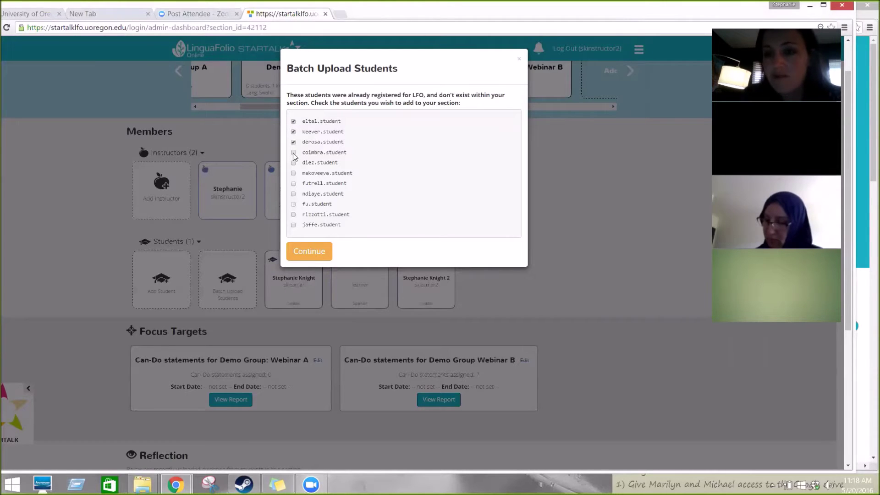
pyautogui.click(294, 153)
pyautogui.click(293, 163)
pyautogui.click(293, 173)
pyautogui.click(293, 184)
pyautogui.click(314, 252)
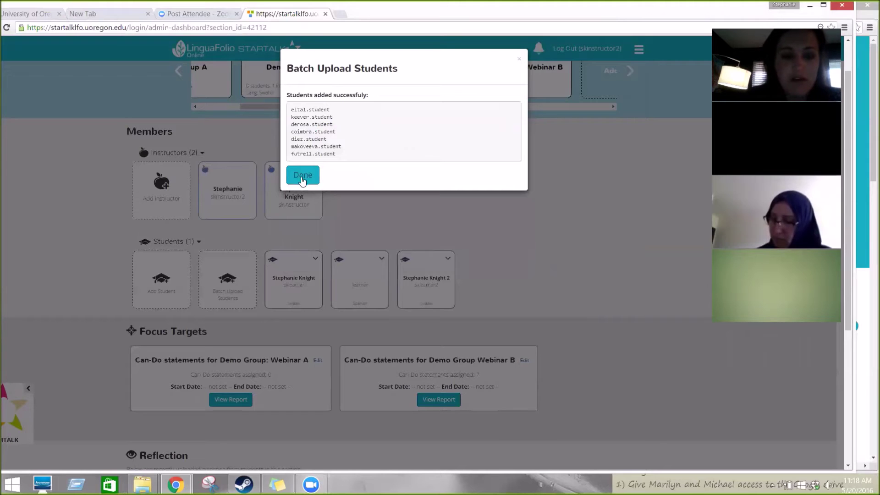
pyautogui.click(301, 174)
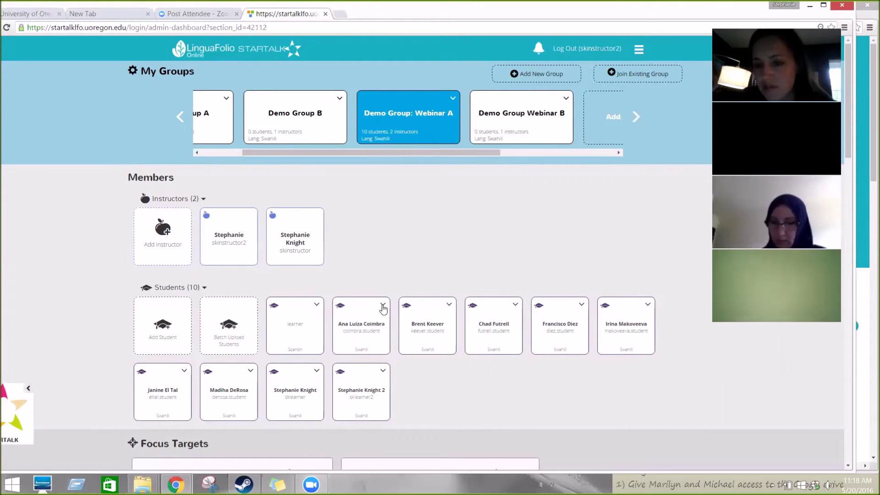
# Step: Remove the first four batch-uploaded students from Demo Group: Webinar A
pyautogui.click(383, 305)
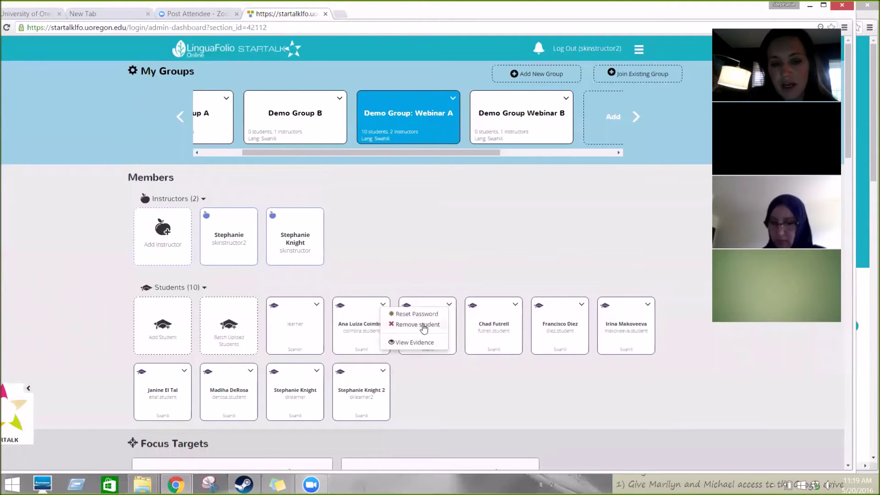
pyautogui.click(423, 324)
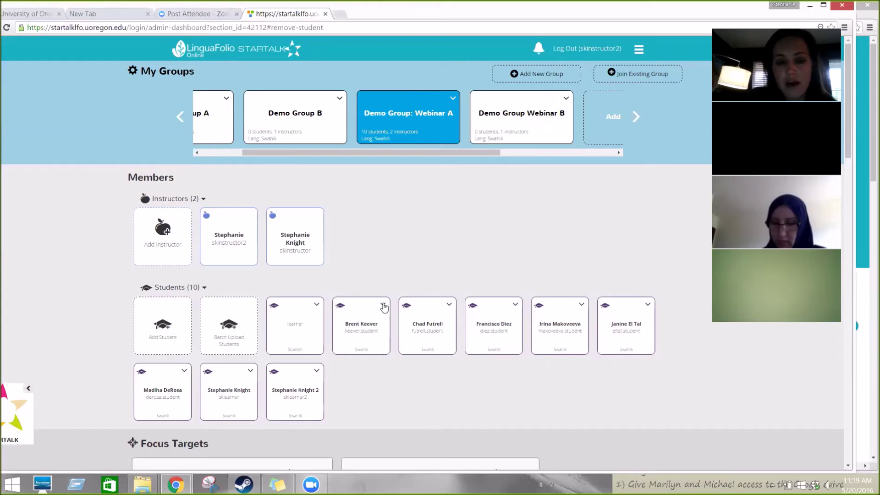
pyautogui.click(383, 304)
pyautogui.click(407, 325)
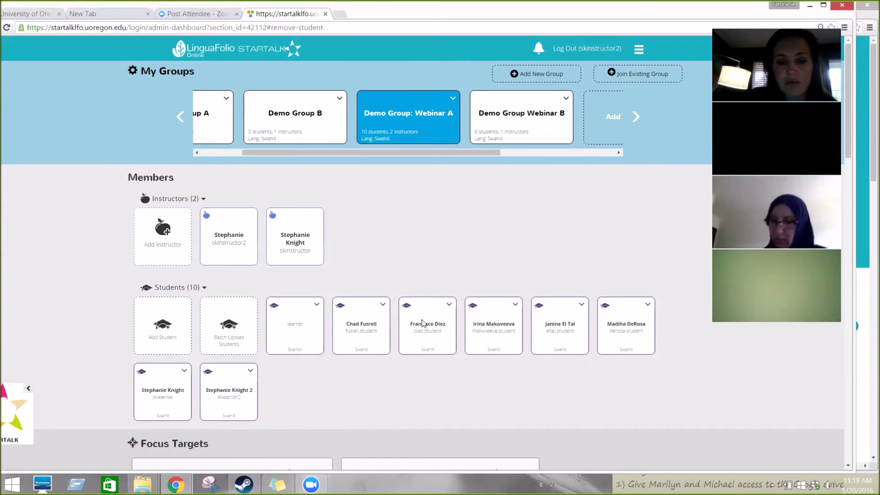
pyautogui.click(383, 305)
pyautogui.click(403, 324)
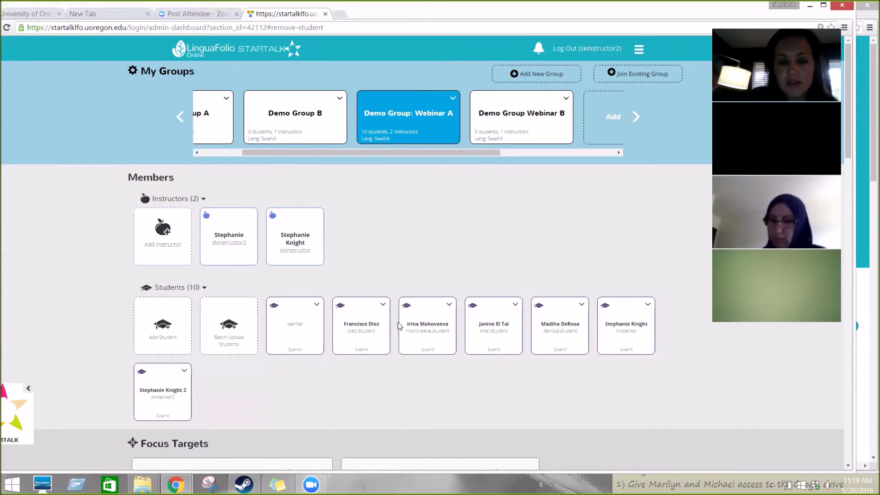
pyautogui.click(383, 305)
pyautogui.click(404, 324)
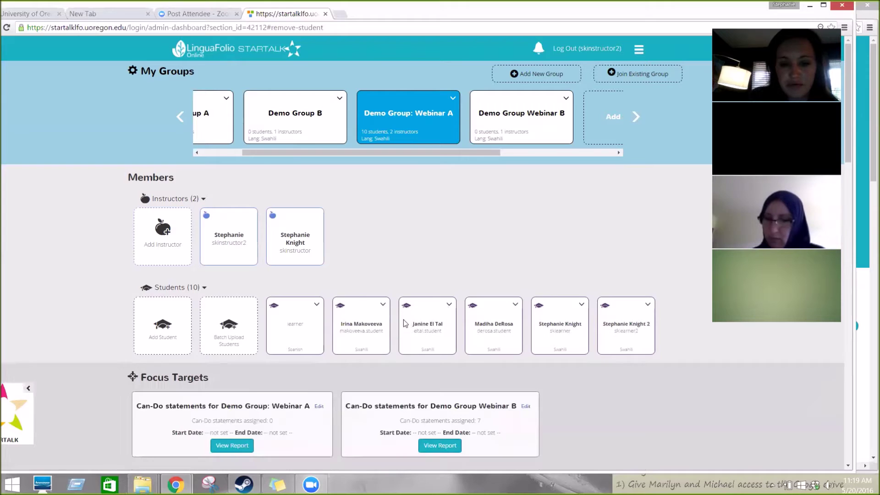
# Step: Remove the remaining three uploaded students, leaving the three original learner accounts
pyautogui.click(383, 306)
pyautogui.click(403, 325)
pyautogui.click(382, 305)
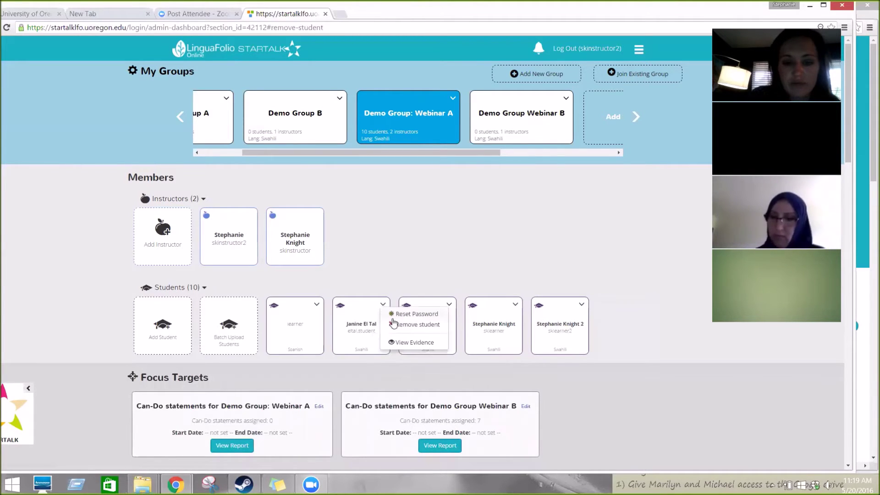
pyautogui.click(396, 325)
pyautogui.click(382, 304)
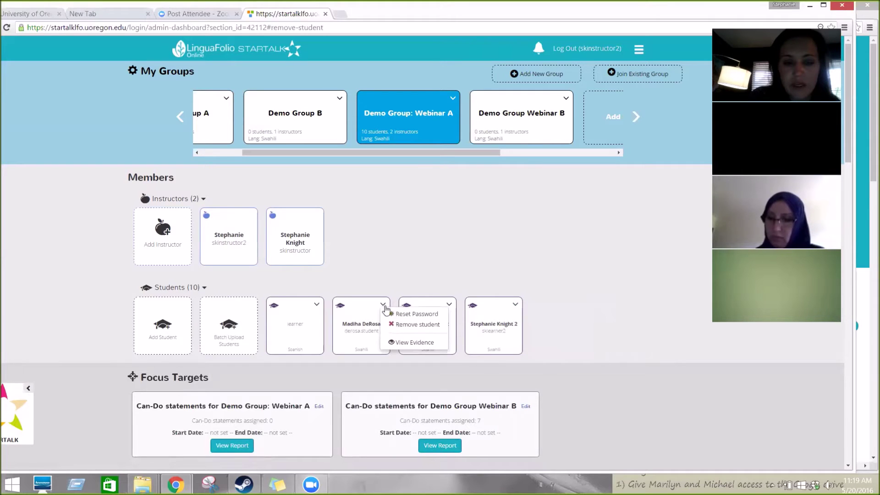
pyautogui.click(397, 325)
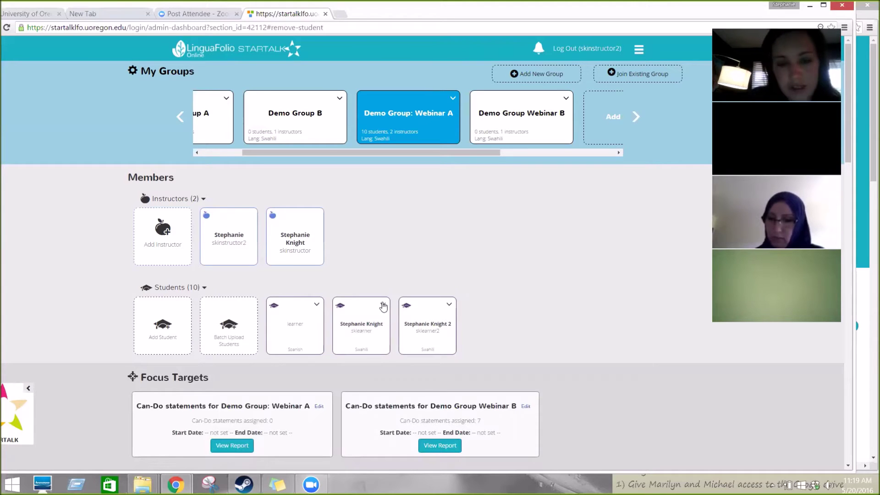
pyautogui.click(383, 305)
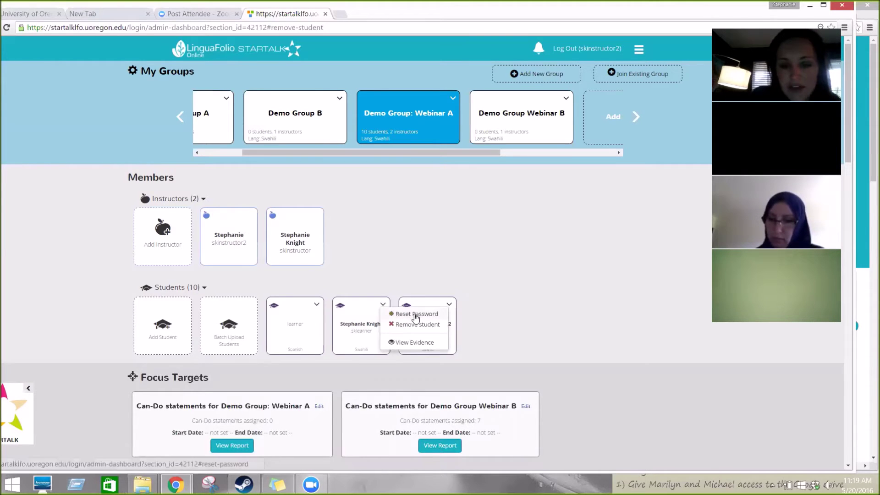
# Step: Reset the second learner's password, entering the new password twice, then save and confirm
pyautogui.click(415, 314)
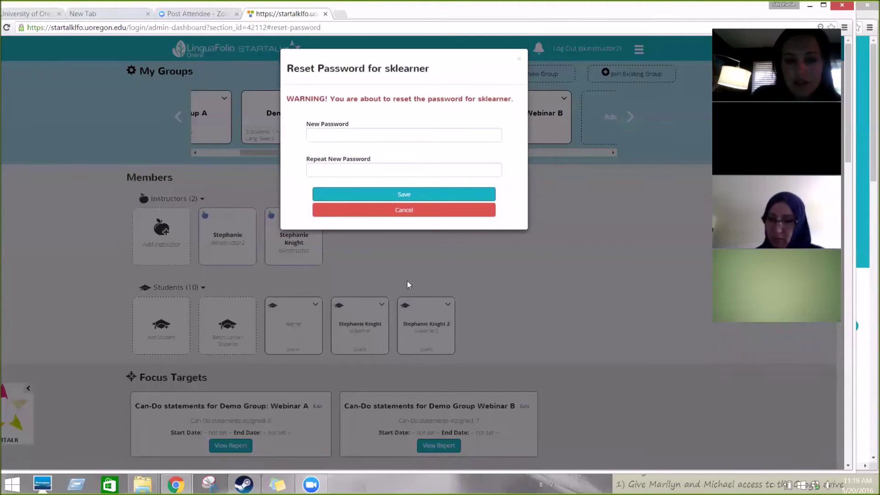
pyautogui.click(421, 132)
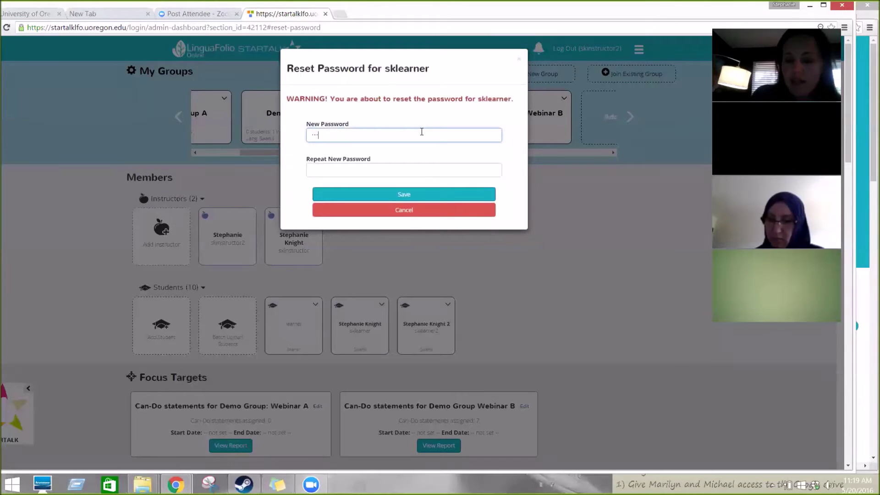
pyautogui.click(404, 173)
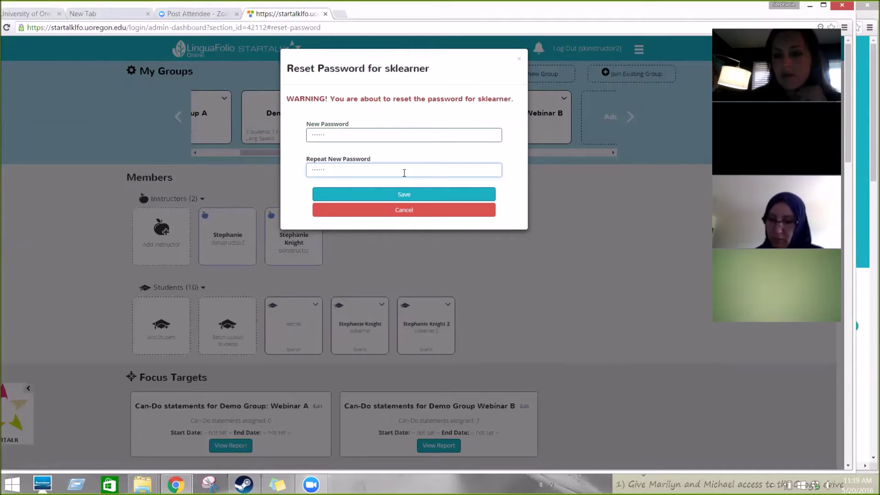
pyautogui.click(406, 194)
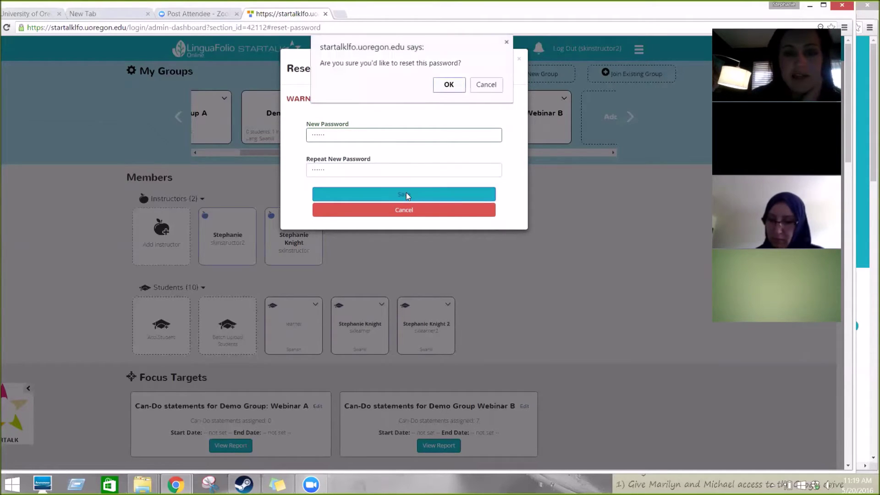
pyautogui.click(459, 86)
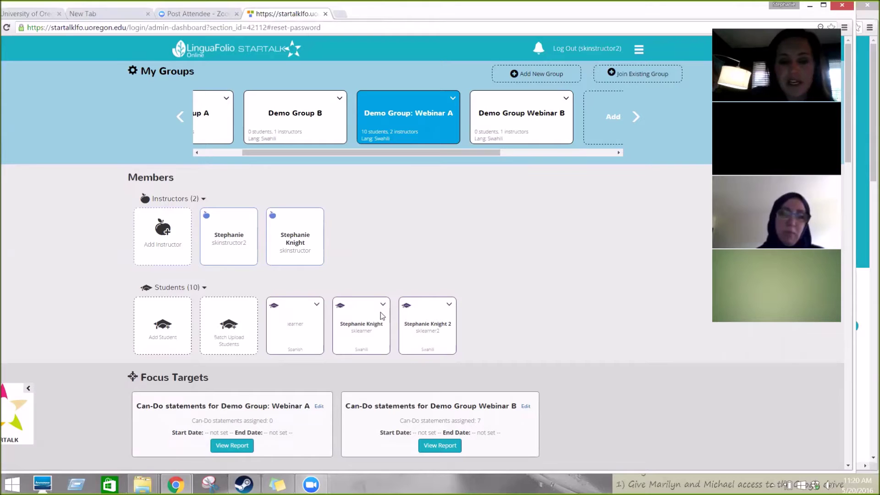
# Step: Open the View Evidence page for the first learner account
pyautogui.click(317, 305)
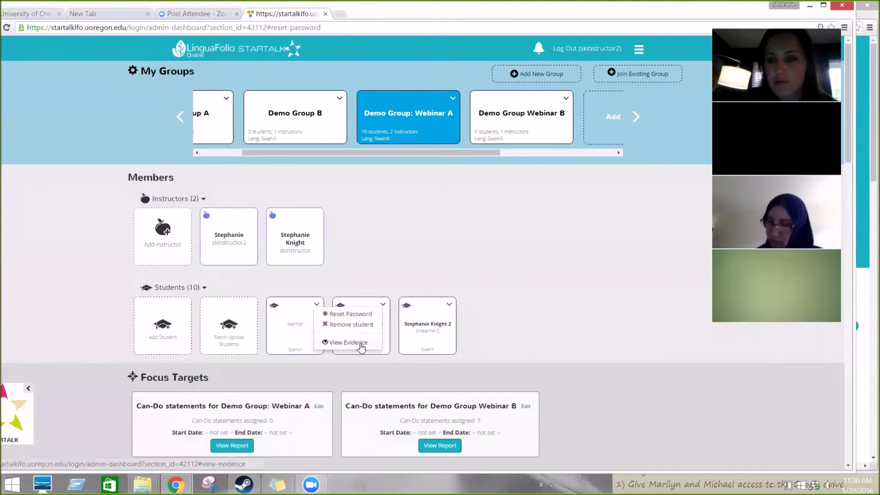
pyautogui.click(360, 343)
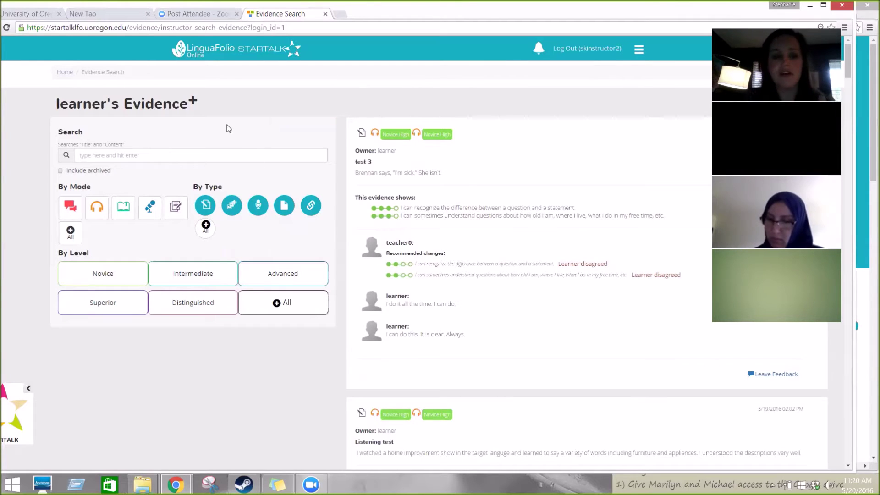
# Step: Filter the learner's evidence to interpersonal mode, then add and remove interpretive listening
pyautogui.click(111, 157)
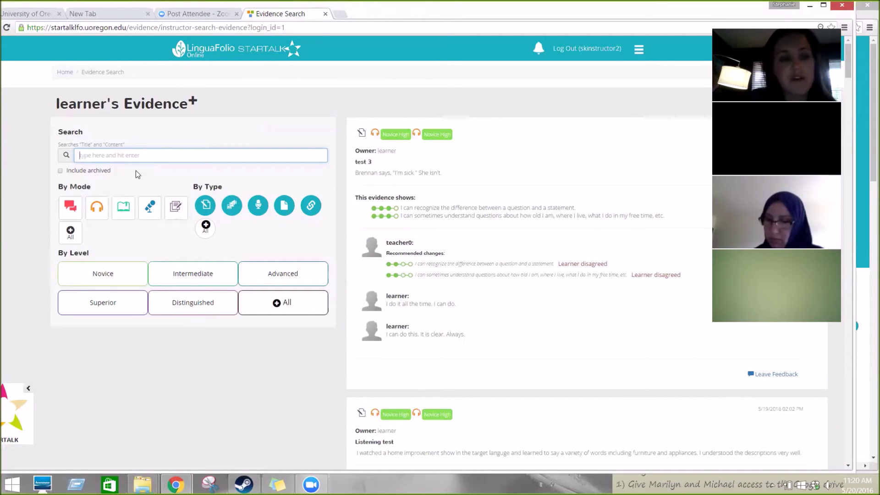
pyautogui.click(71, 210)
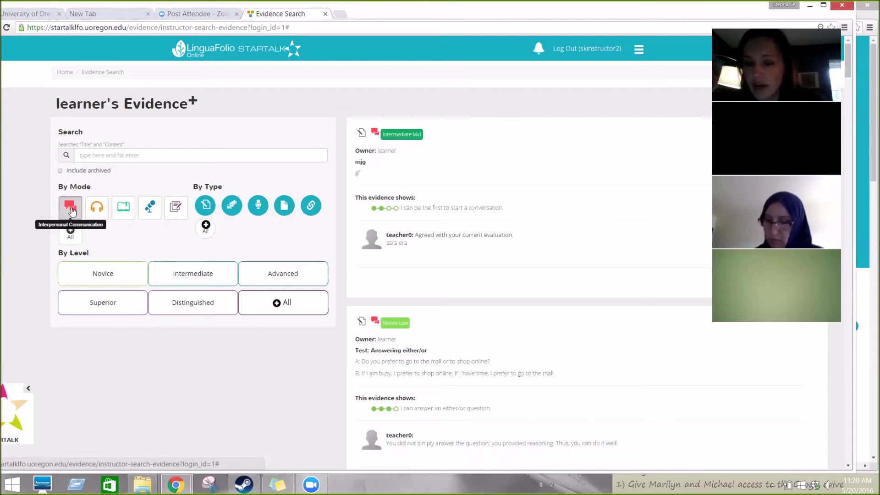
pyautogui.click(99, 209)
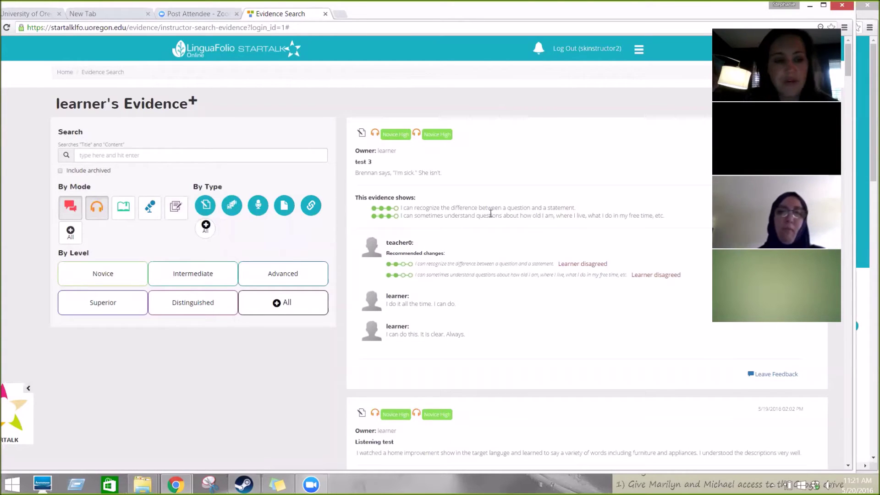
pyautogui.click(71, 210)
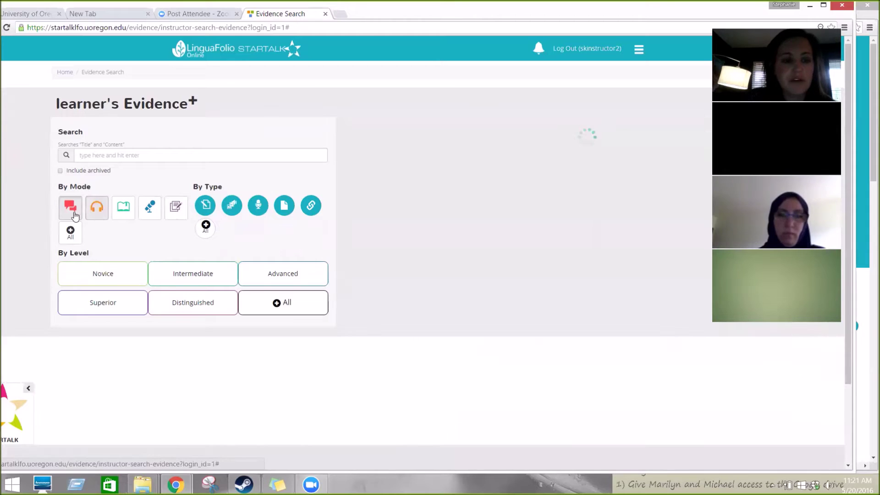
# Step: Return the mode filter to All and bring the LinguaFolio home page window forward
pyautogui.click(137, 283)
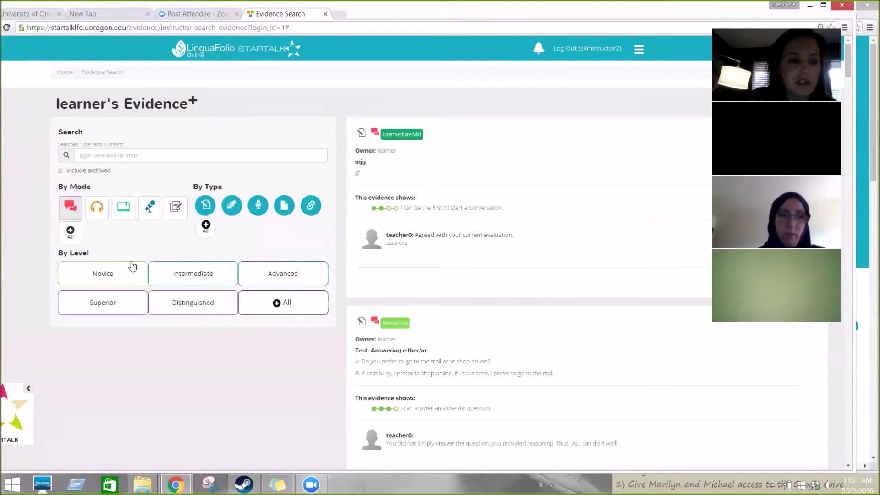
pyautogui.click(72, 218)
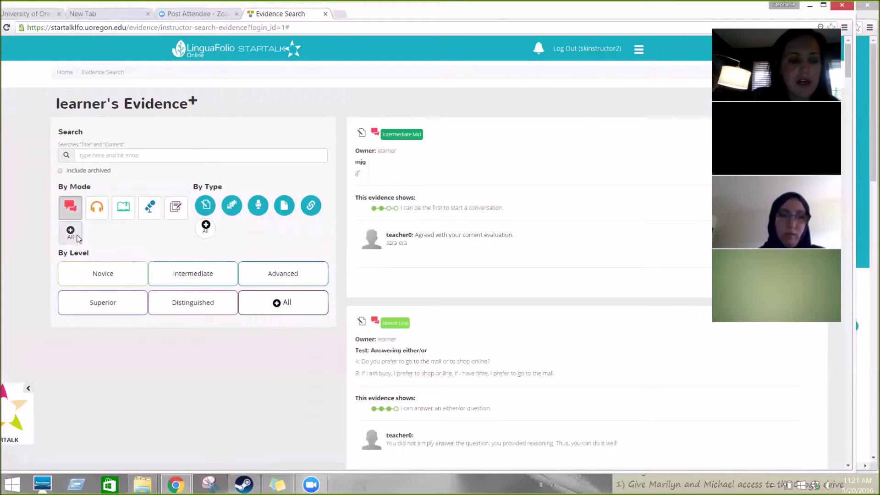
pyautogui.click(77, 237)
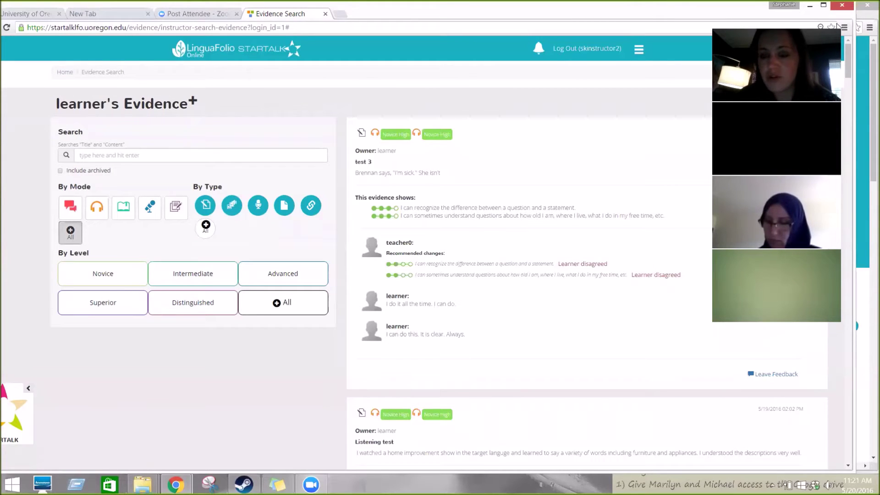
pyautogui.click(861, 147)
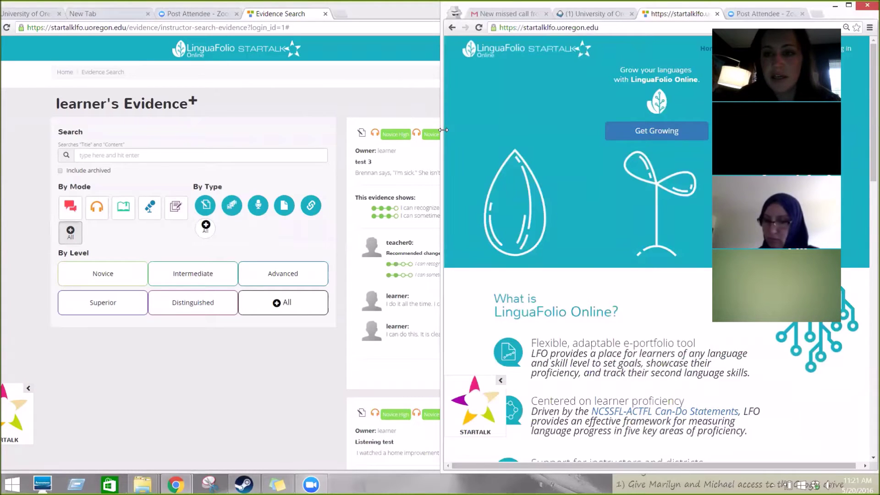
# Step: Widen the home page window across the screen and open the Log In form
pyautogui.moveTo(443, 130); pyautogui.dragTo(23, 147)
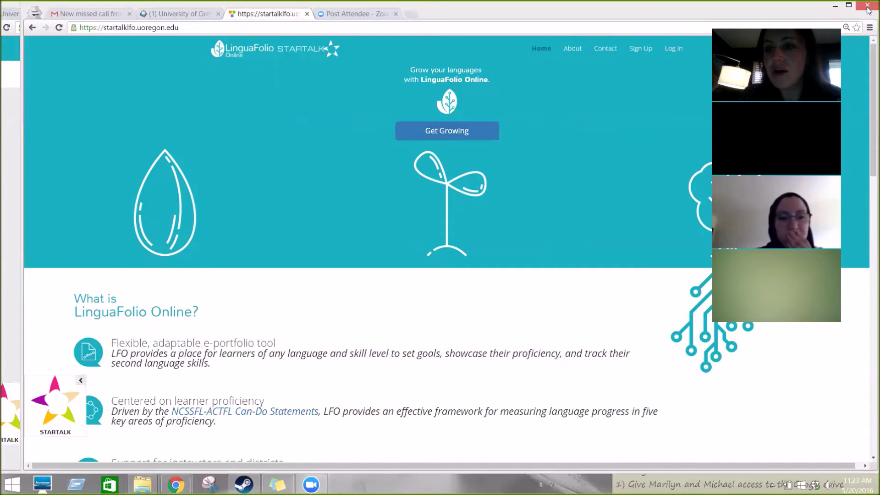
pyautogui.click(674, 51)
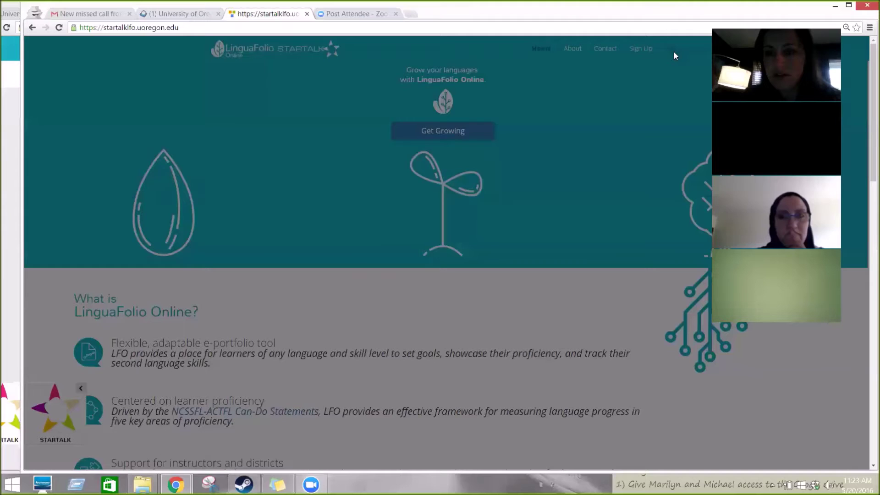
# Step: Log in with the learner account's username and credentials to reach the Swahili dashboard
pyautogui.click(439, 109)
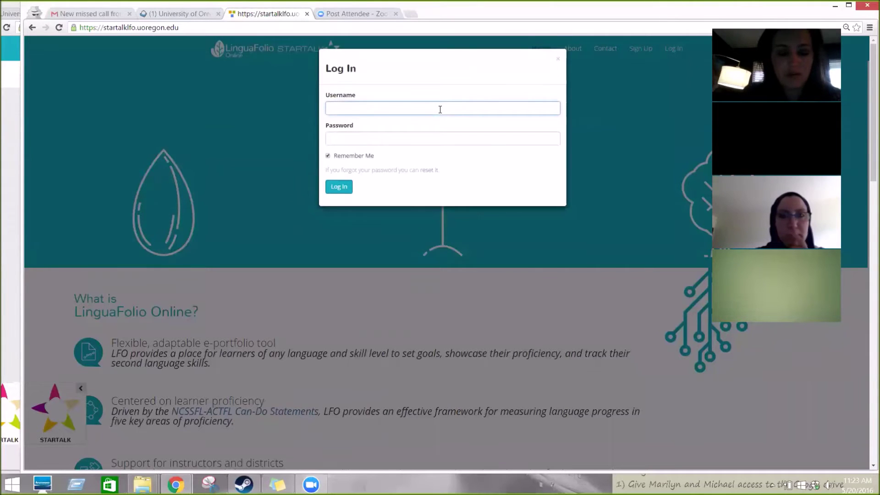
pyautogui.write('sklearner******')
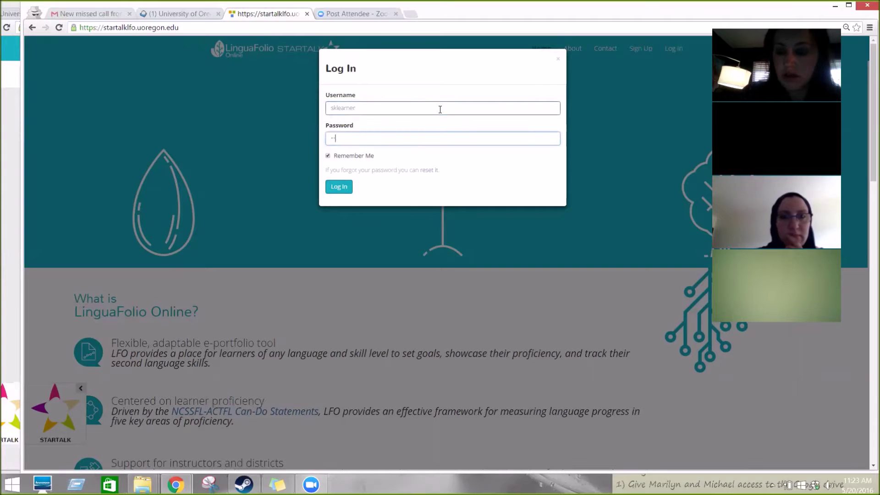
pyautogui.click(340, 188)
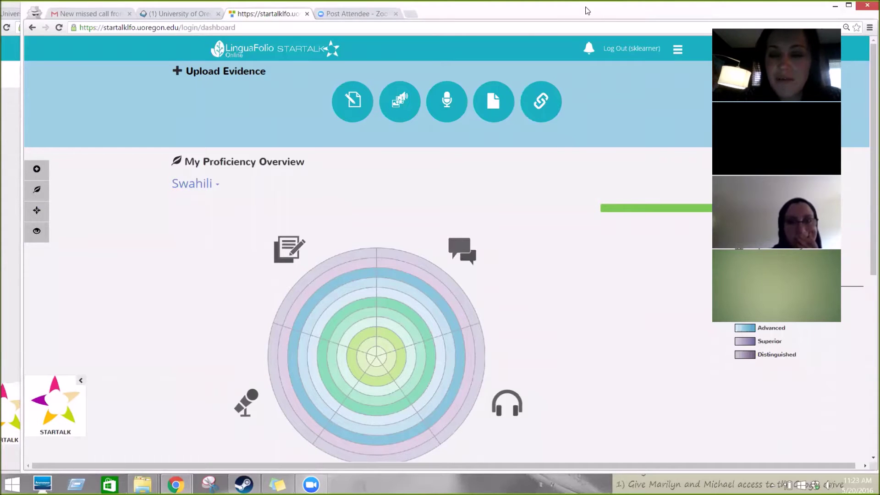
# Step: Submit a new written text evidence titled 'This is a test' with body text 'Testing 123'
pyautogui.moveTo(583, 10); pyautogui.dragTo(570, 10)
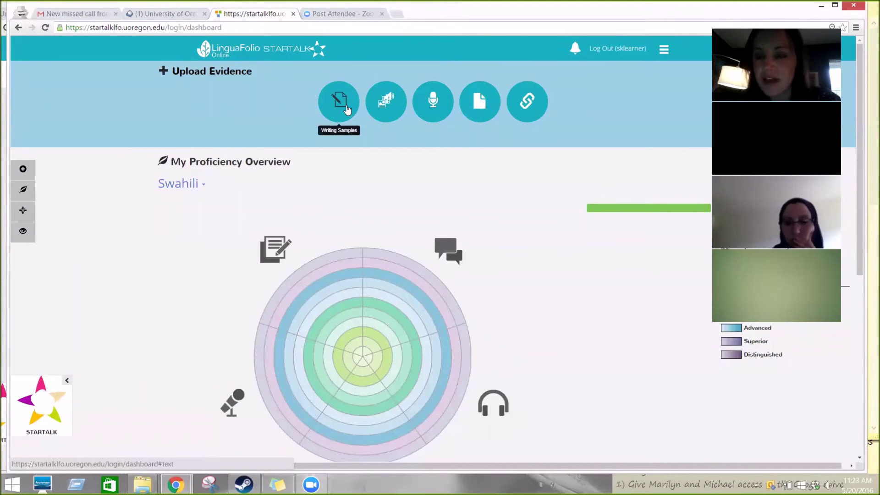
pyautogui.click(347, 109)
pyautogui.click(368, 94)
pyautogui.write('This is a test')
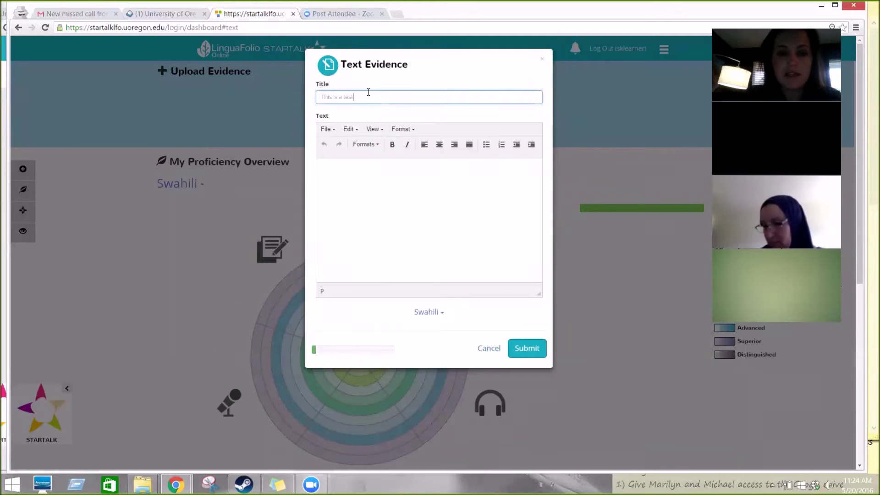
pyautogui.click(355, 185)
pyautogui.write('Testing 123')
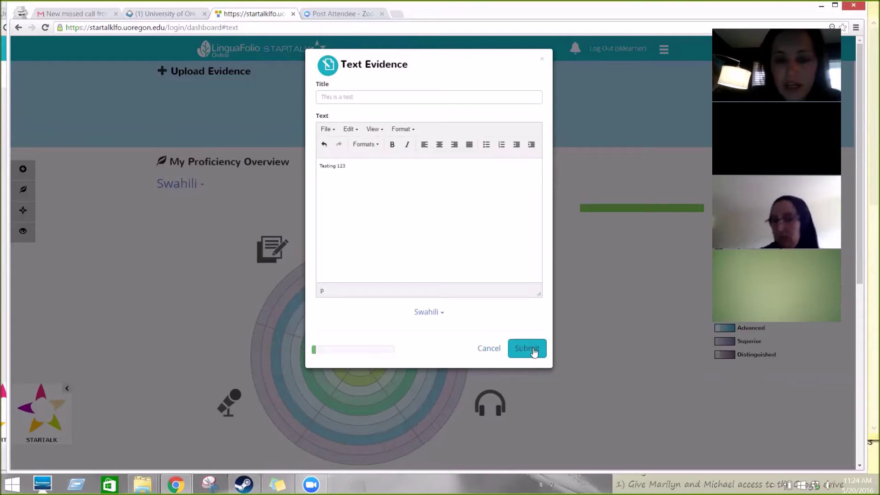
pyautogui.click(532, 351)
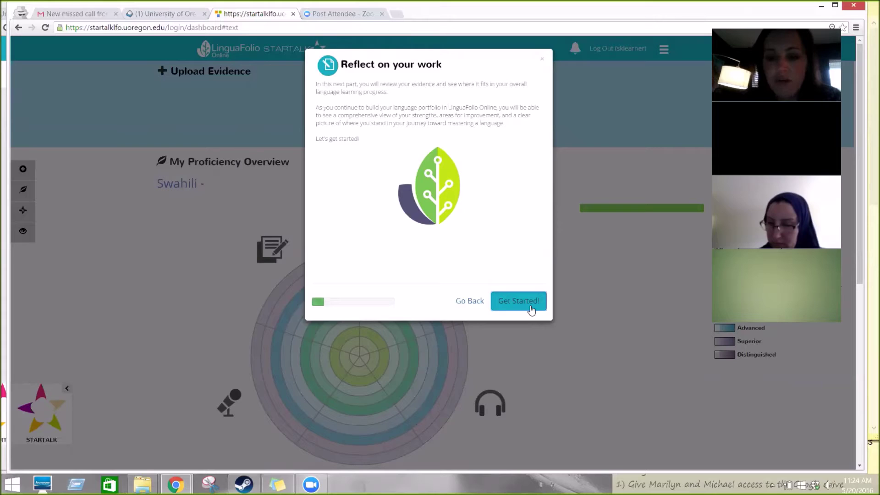
# Step: Start the reflection and mark the evidence mode as Presentational Writing, then proceed to levels
pyautogui.click(530, 310)
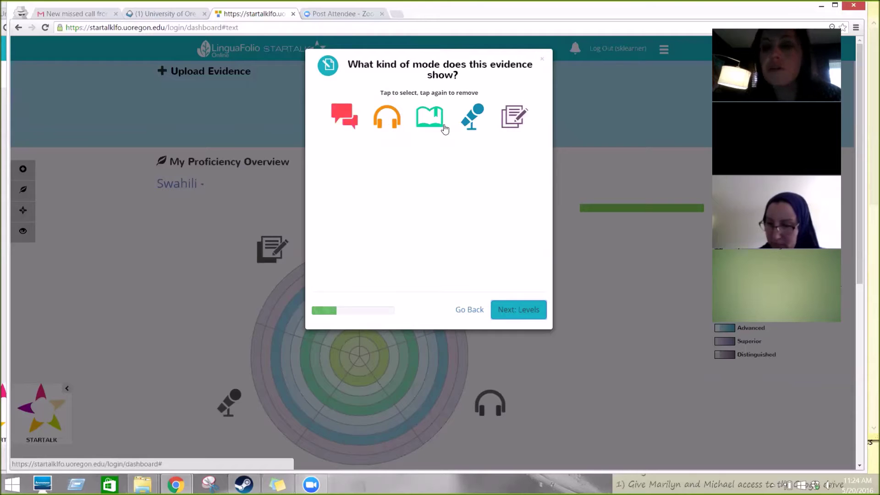
pyautogui.click(515, 122)
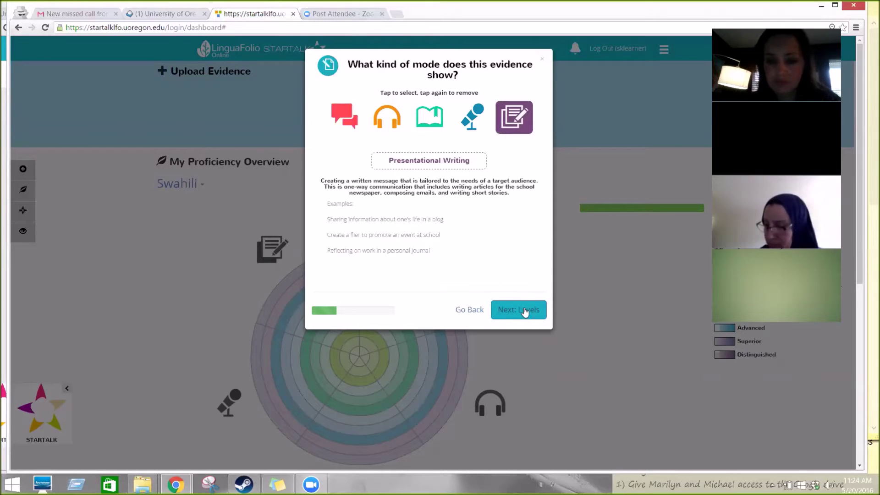
pyautogui.click(523, 311)
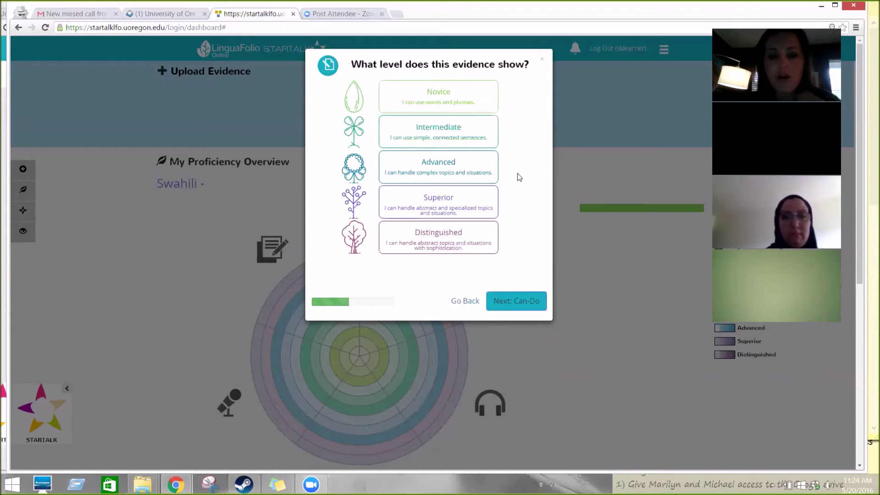
# Step: Set the evidence level to Novice with the Mid sublevel and continue to Can-Do statements
pyautogui.click(484, 93)
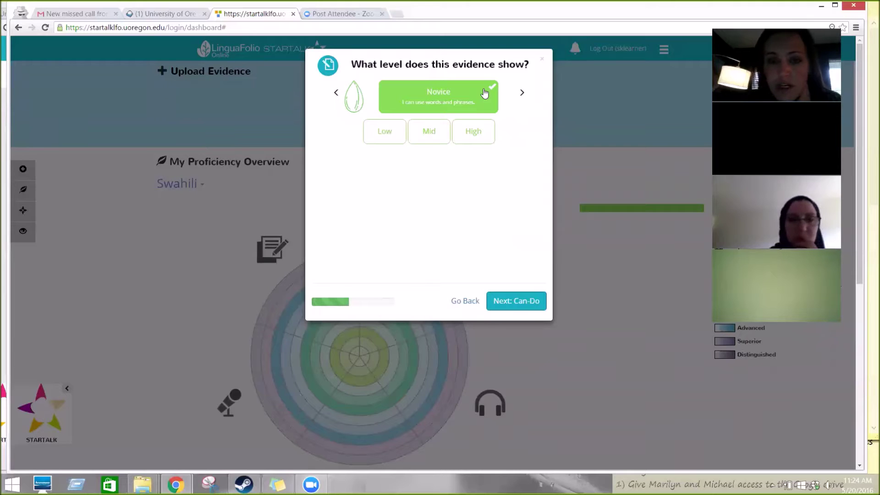
pyautogui.click(432, 133)
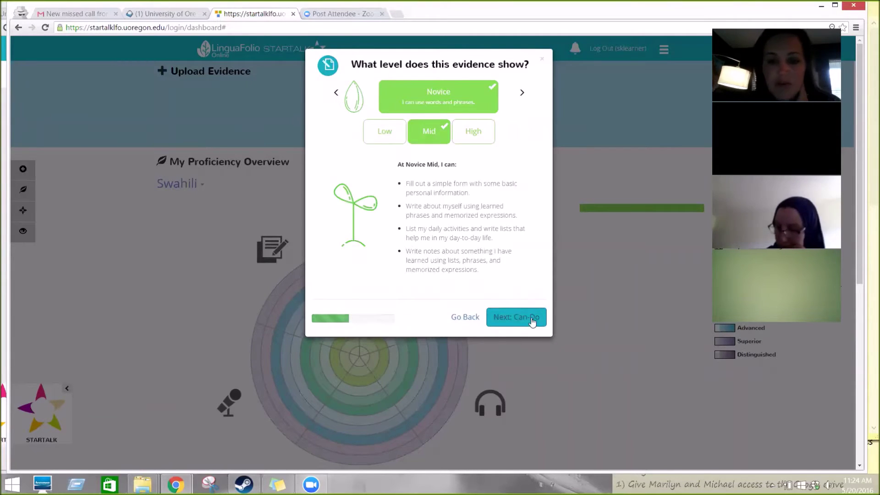
pyautogui.click(392, 137)
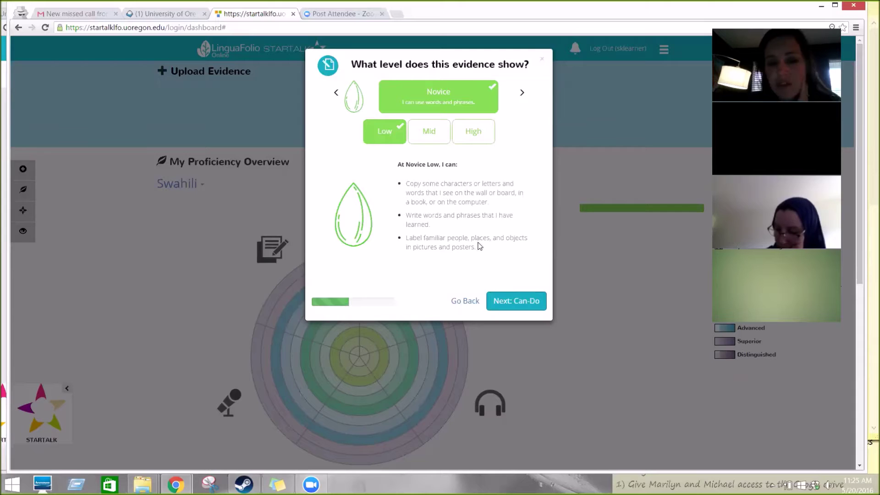
pyautogui.click(438, 134)
pyautogui.click(475, 140)
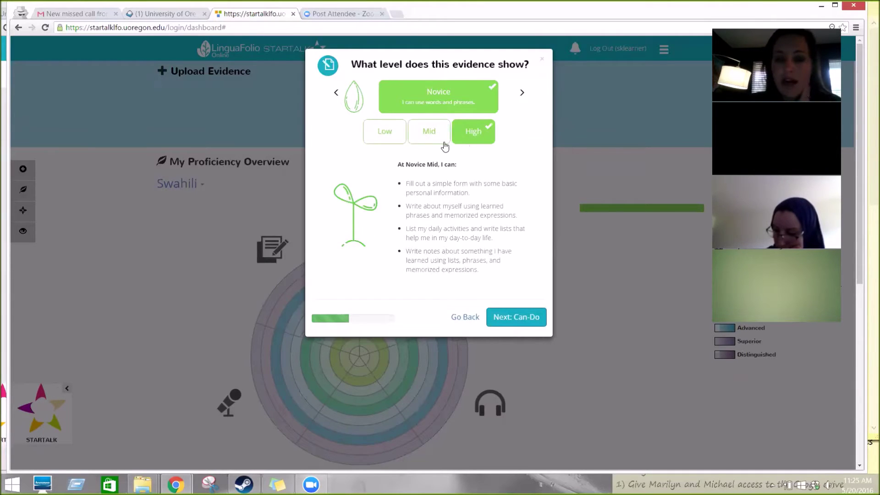
pyautogui.click(441, 145)
pyautogui.click(527, 326)
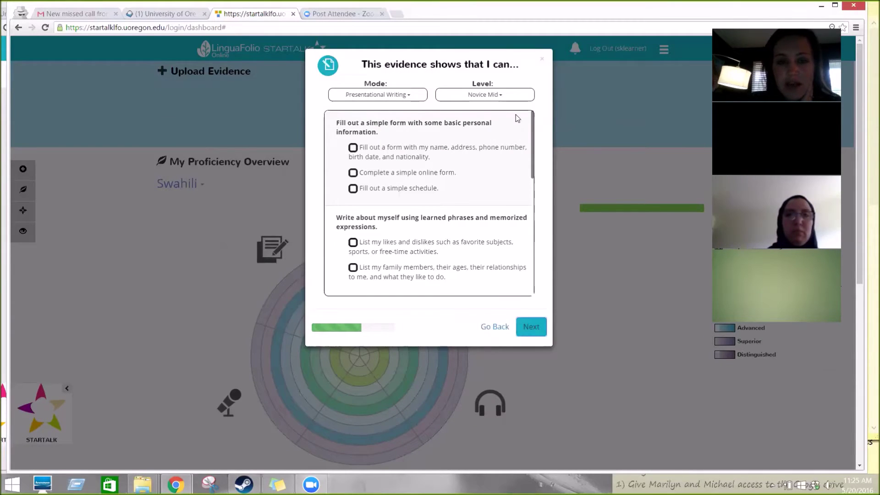
# Step: Tick the personal-details form and simple online form Can-Do statements, then continue to ratings
pyautogui.moveTo(531, 160); pyautogui.dragTo(529, 142)
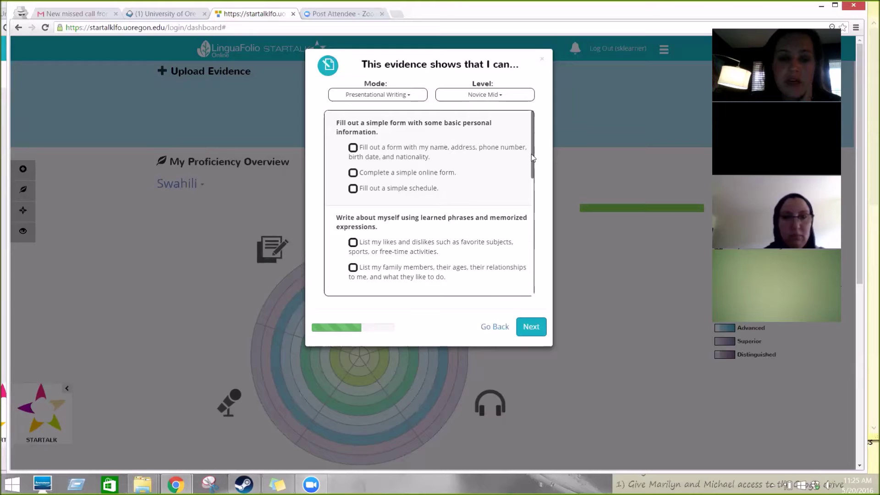
pyautogui.click(353, 148)
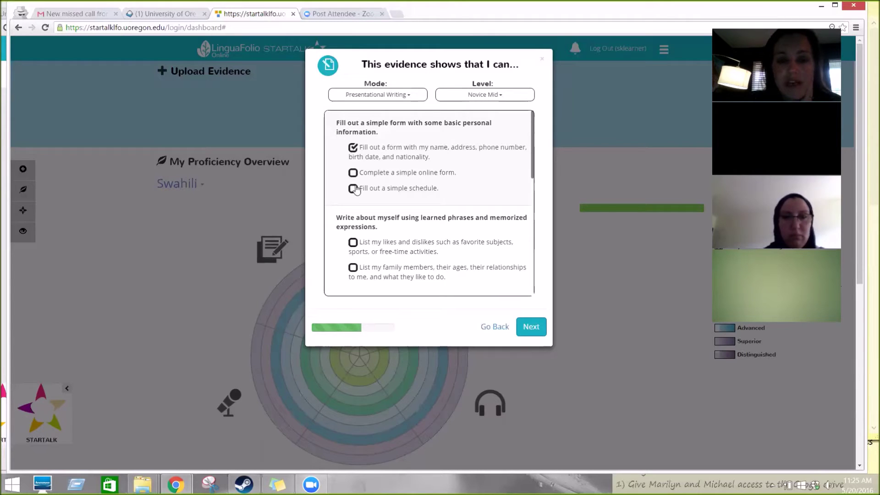
pyautogui.click(354, 177)
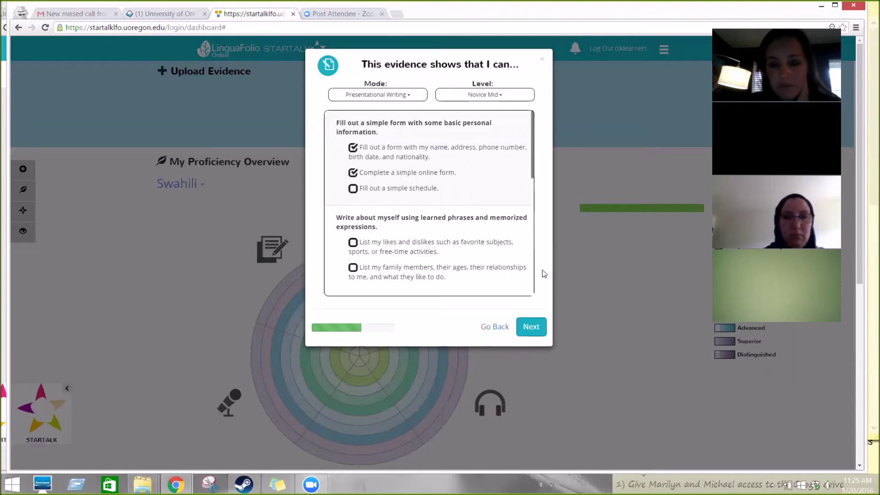
pyautogui.click(536, 330)
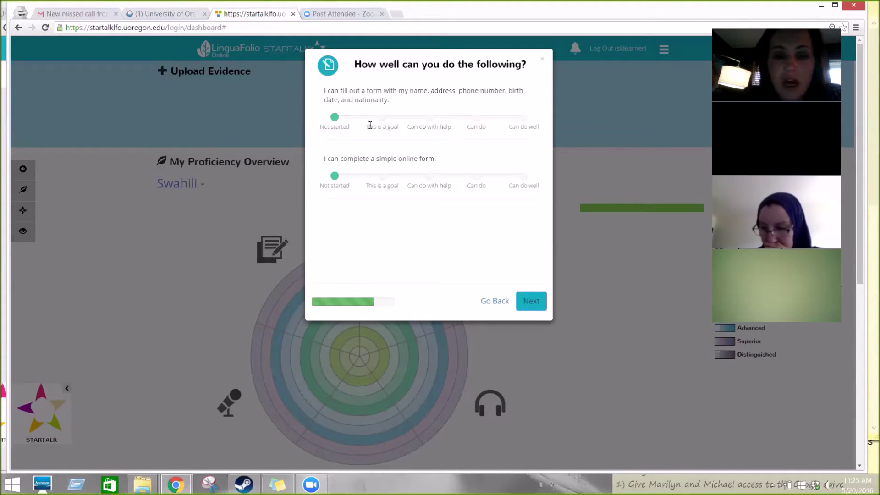
# Step: Rate the personal-details form statement Can do well and the online form statement Can do
pyautogui.click(382, 117)
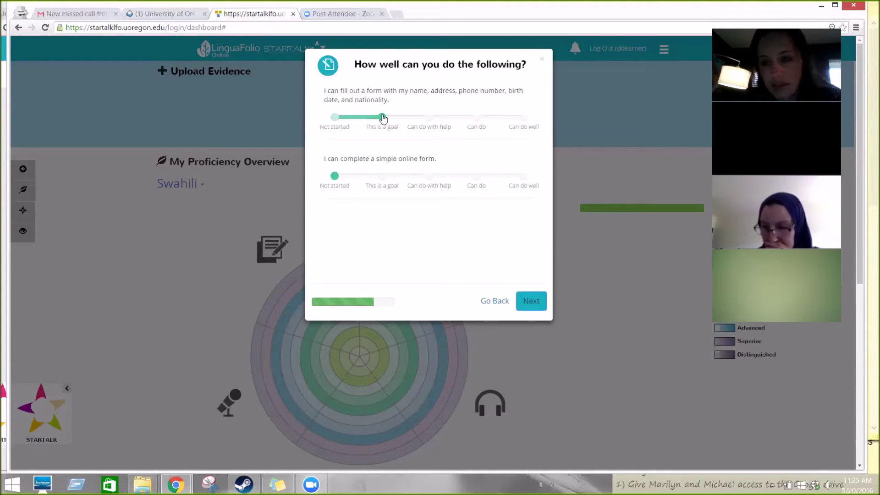
pyautogui.click(428, 118)
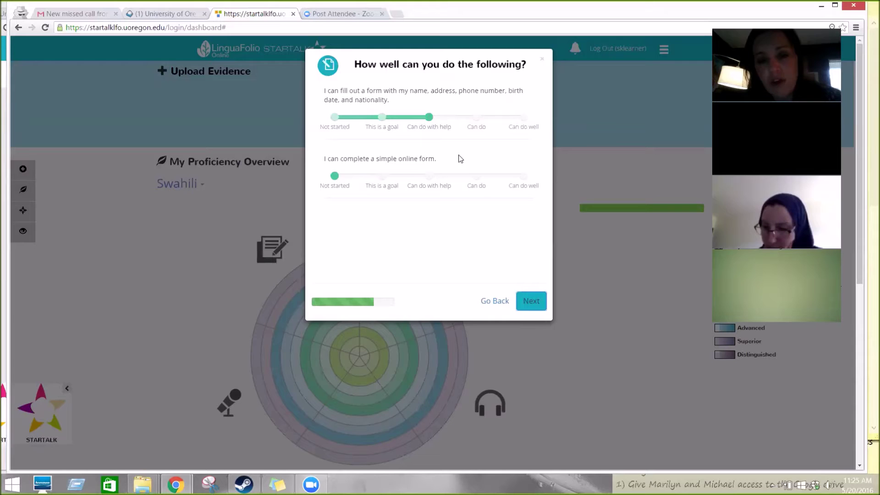
pyautogui.click(477, 118)
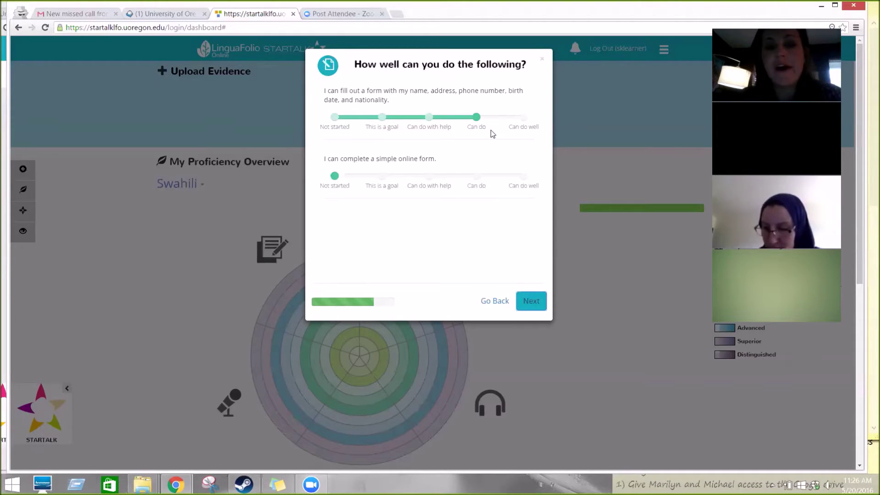
pyautogui.tripleClick(528, 122)
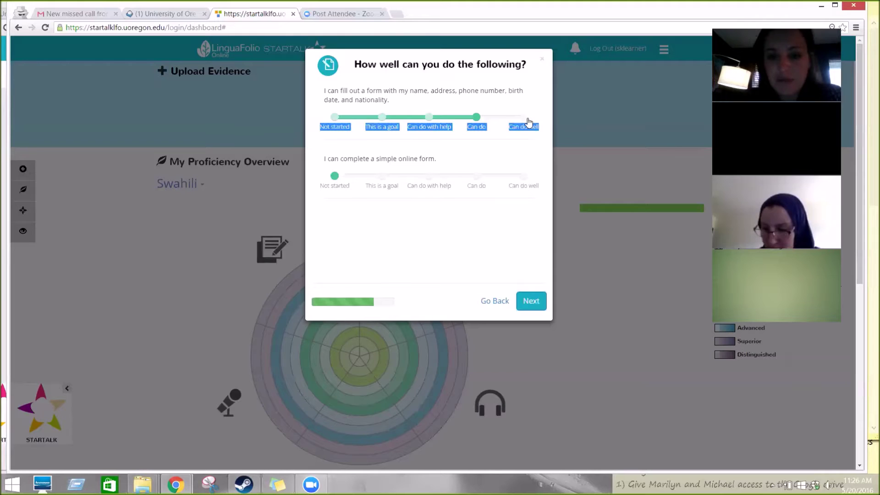
pyautogui.click(528, 122)
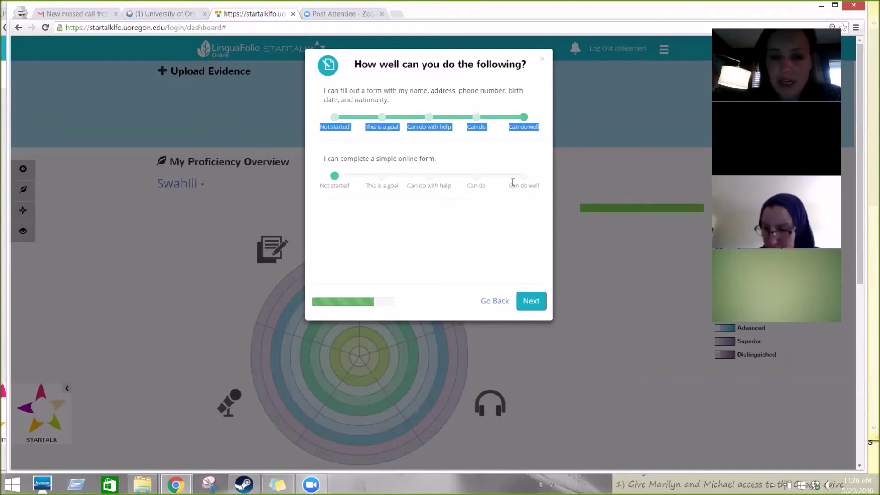
pyautogui.click(477, 177)
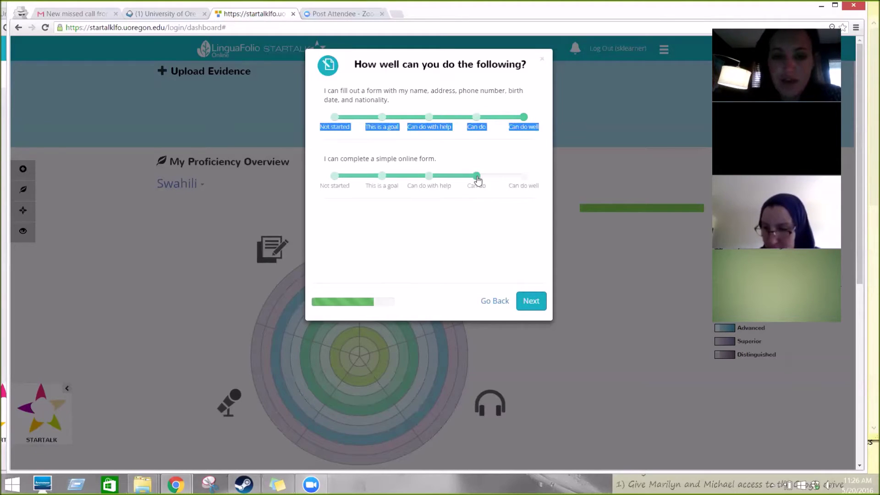
pyautogui.click(532, 301)
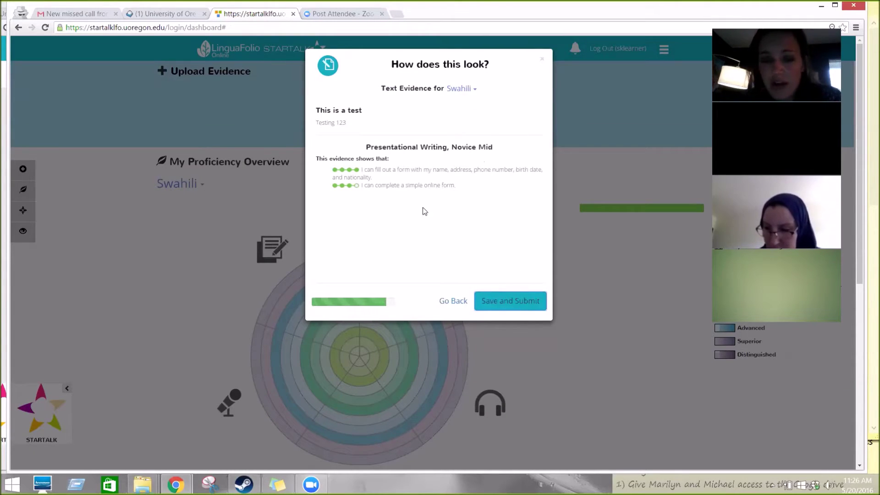
# Step: Go back, set both form statements to Can do, then save and submit the evidence
pyautogui.click(454, 301)
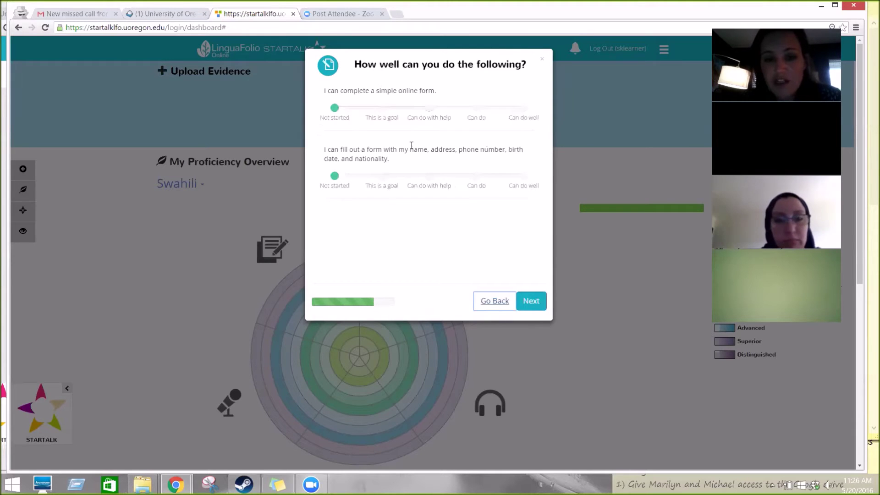
pyautogui.click(430, 109)
pyautogui.click(474, 108)
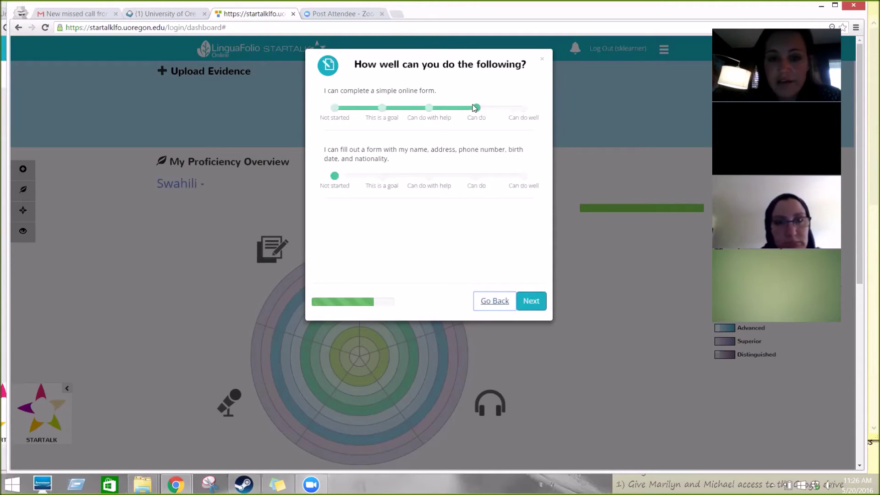
pyautogui.click(476, 175)
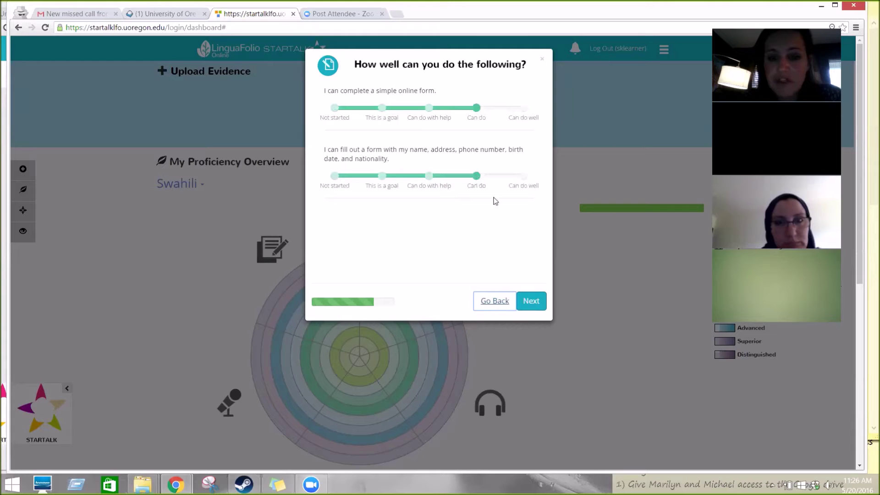
pyautogui.click(532, 302)
pyautogui.click(521, 302)
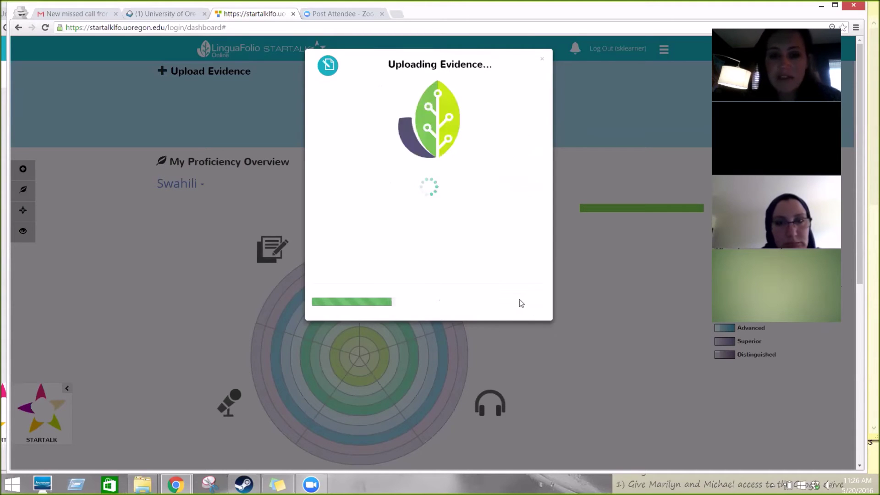
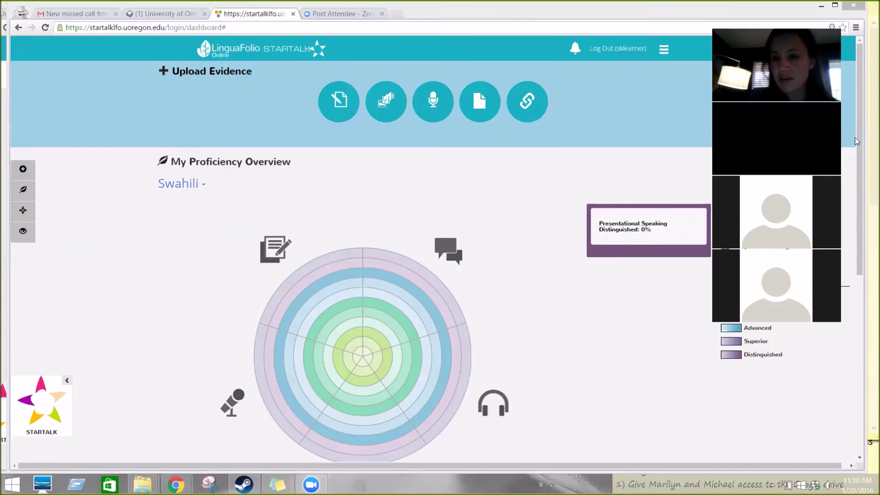
# Step: Scroll the learner dashboard down to the Swahili Can-Do Clusters for Webinars A and B
pyautogui.moveTo(859, 142); pyautogui.dragTo(868, 357)
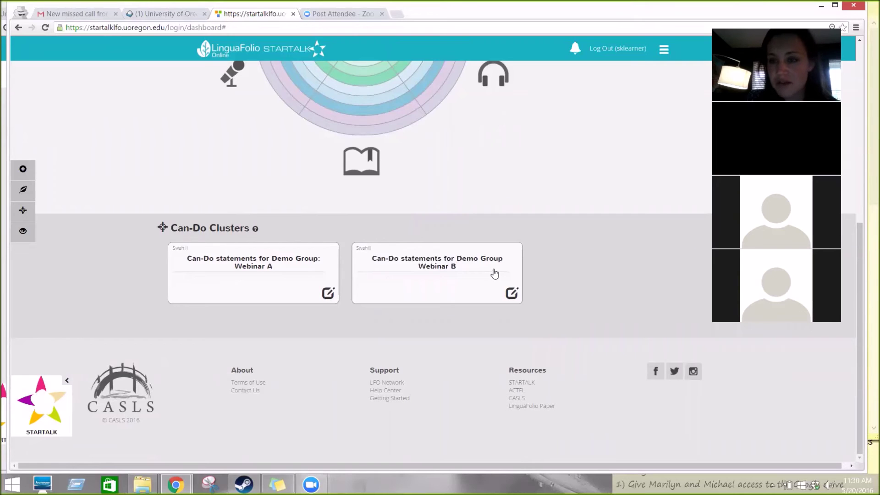
# Step: In Webinar B, rate 'say hello and goodbye to someone my age or younger' Can do well and show its evidence types
pyautogui.click(457, 263)
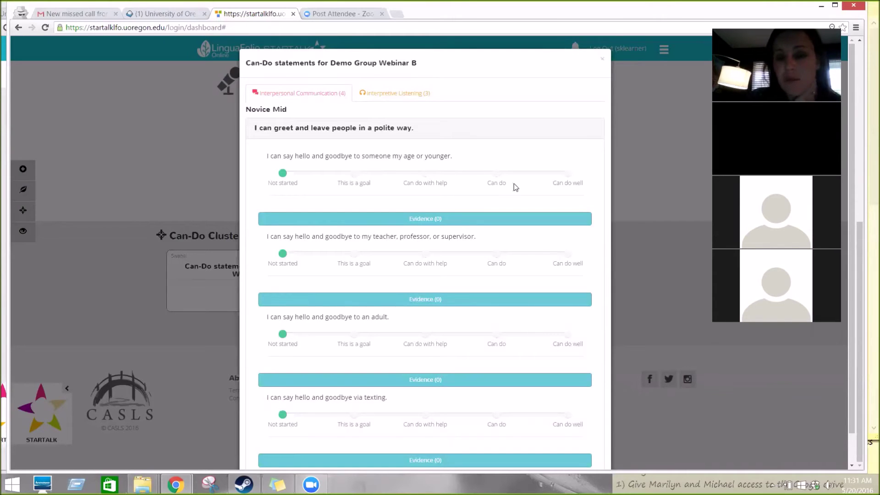
pyautogui.click(574, 174)
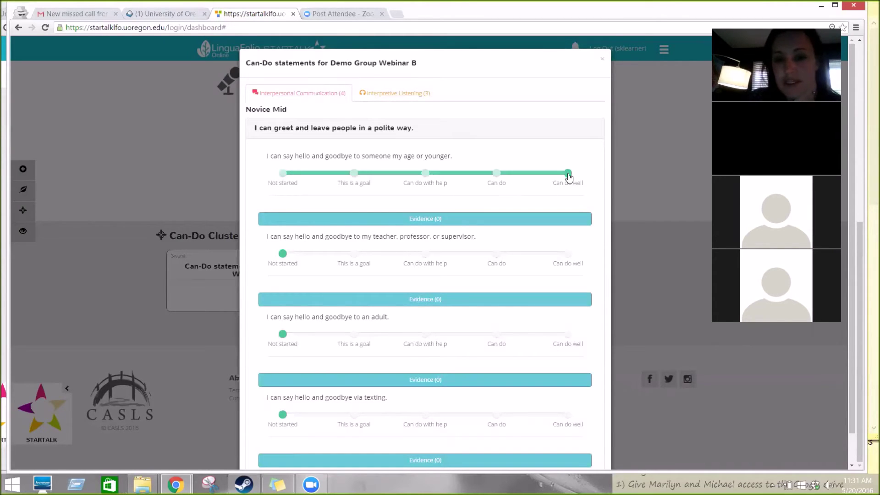
pyautogui.click(513, 223)
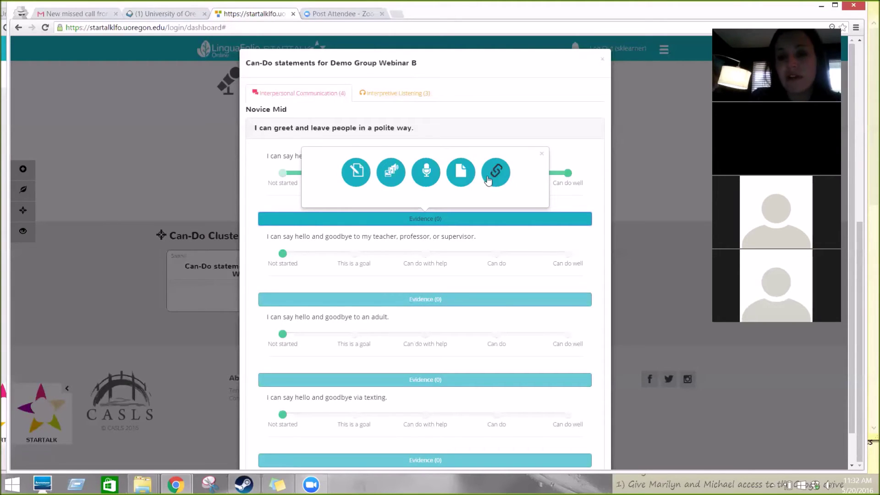
# Step: Add a text evidence titled 'Restaurant encounter': 'I was able to greet my waiter at the restaurant yesterday.'
pyautogui.click(357, 172)
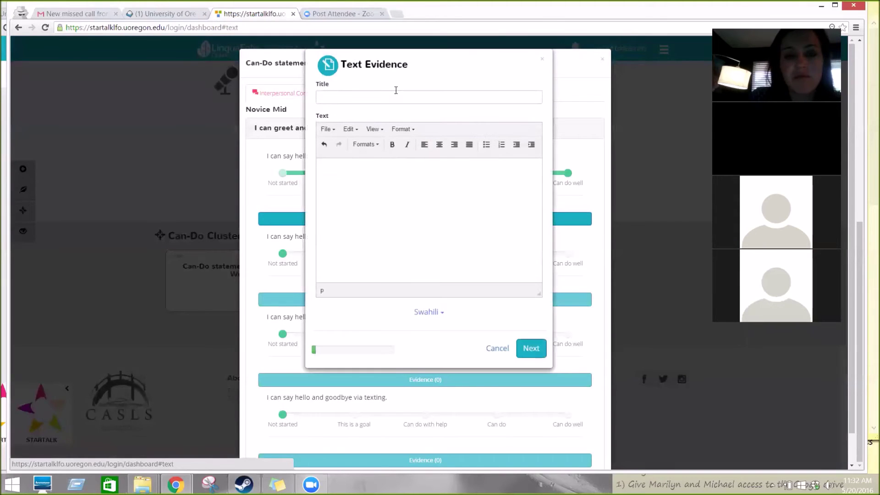
pyautogui.click(391, 96)
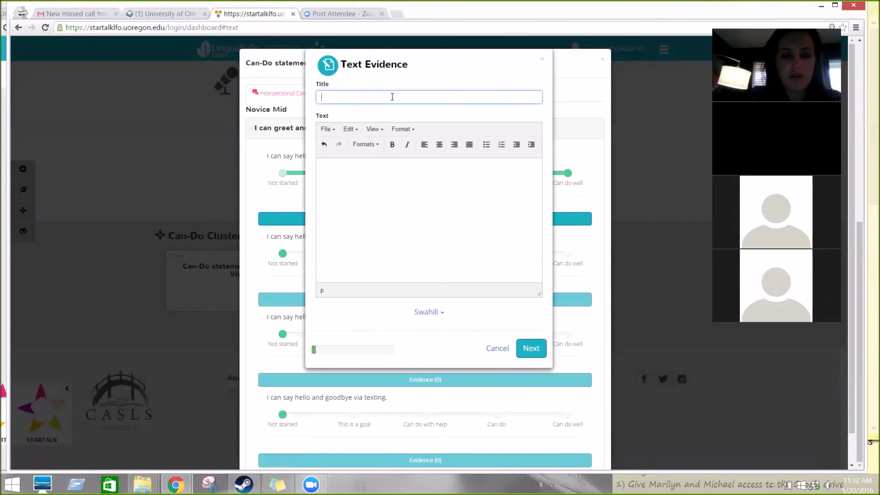
pyautogui.write('Resta')
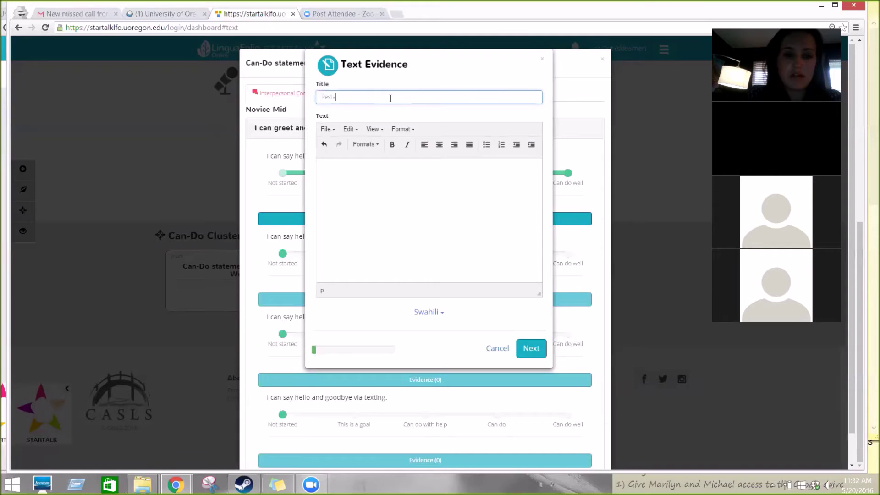
pyautogui.write('urant encounteer')
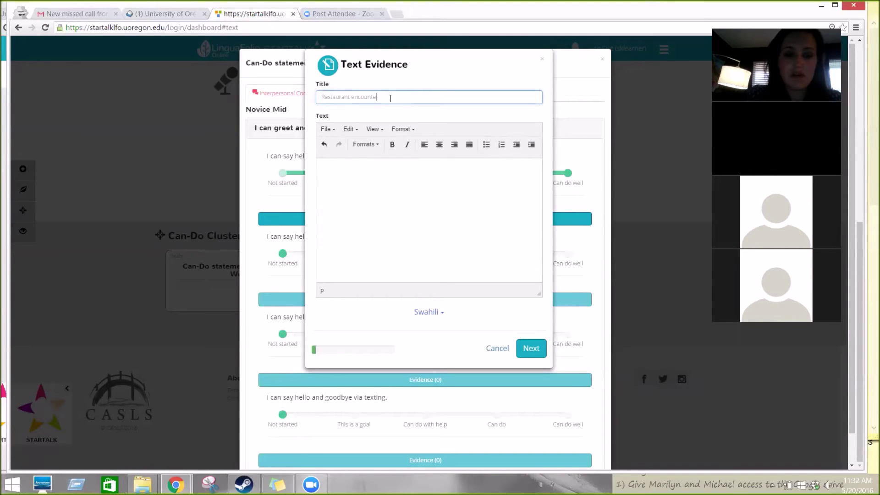
pyautogui.press('Left')
pyautogui.press('BackSpace')
pyautogui.press('Tab')
pyautogui.write('I was able to greet my waiter at the restaurant yesterd')
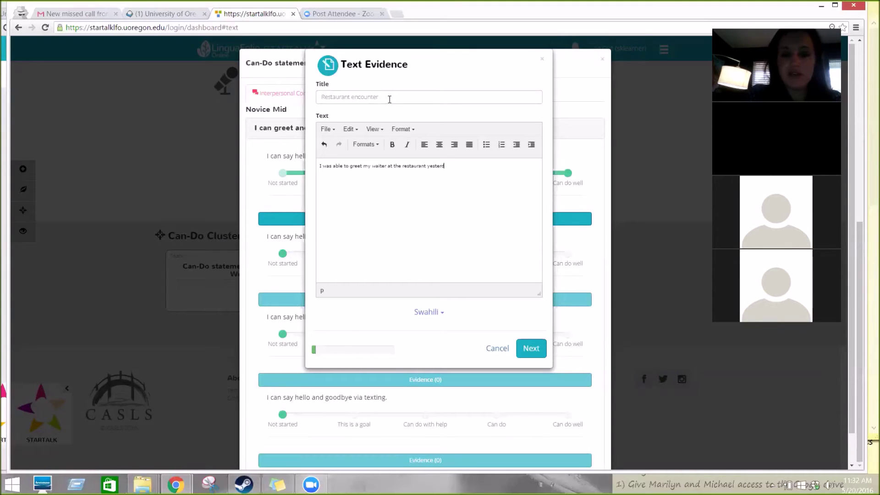
pyautogui.write('ay.')
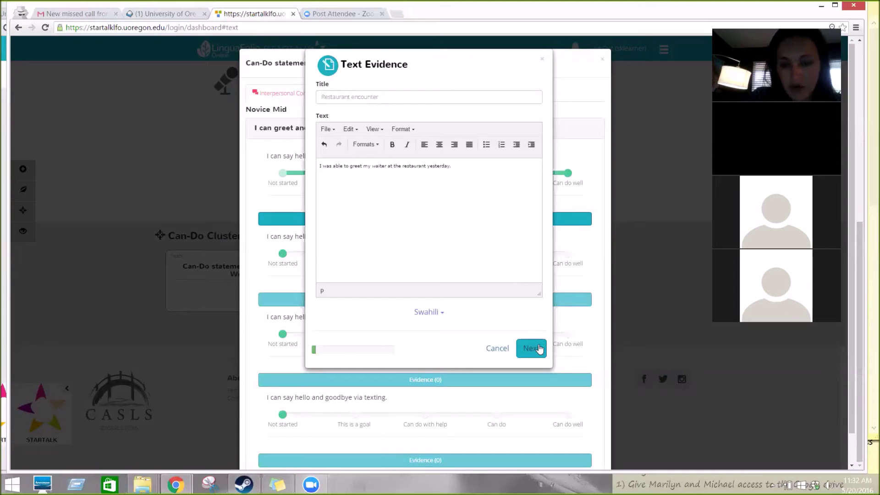
# Step: Keep the evidence self-rating at Can do well and save and submit it
pyautogui.click(538, 347)
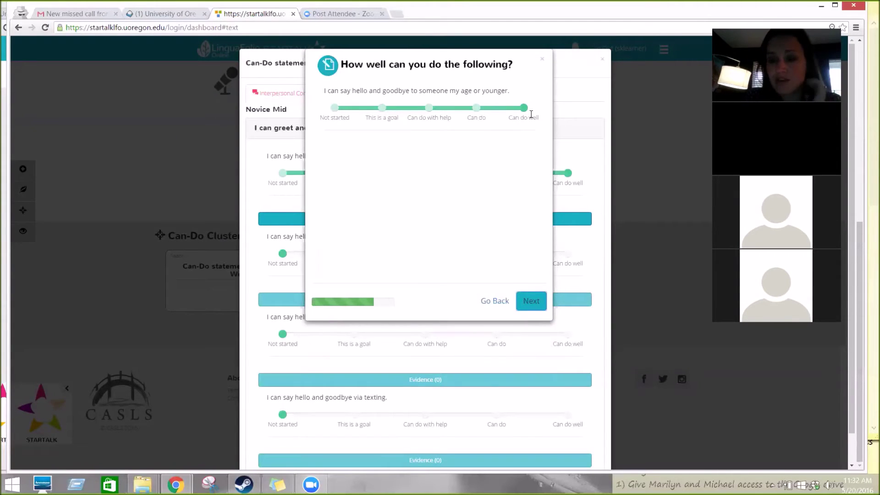
pyautogui.click(475, 109)
pyautogui.click(523, 110)
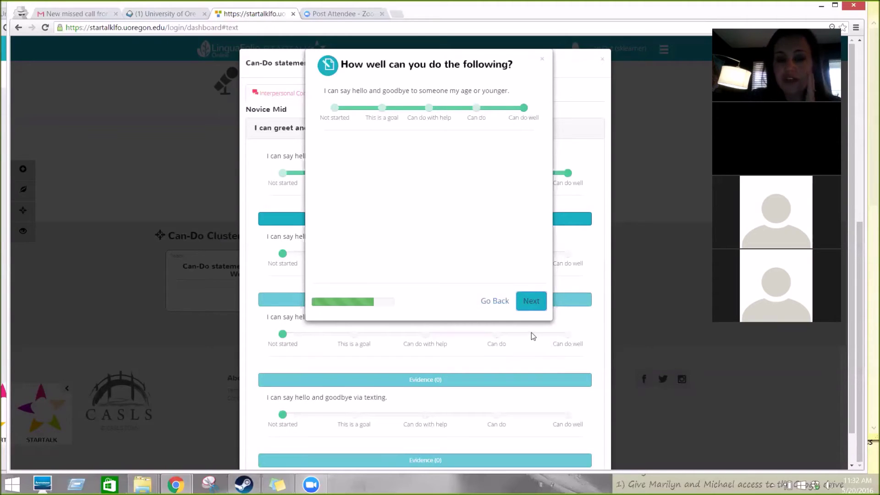
pyautogui.click(532, 300)
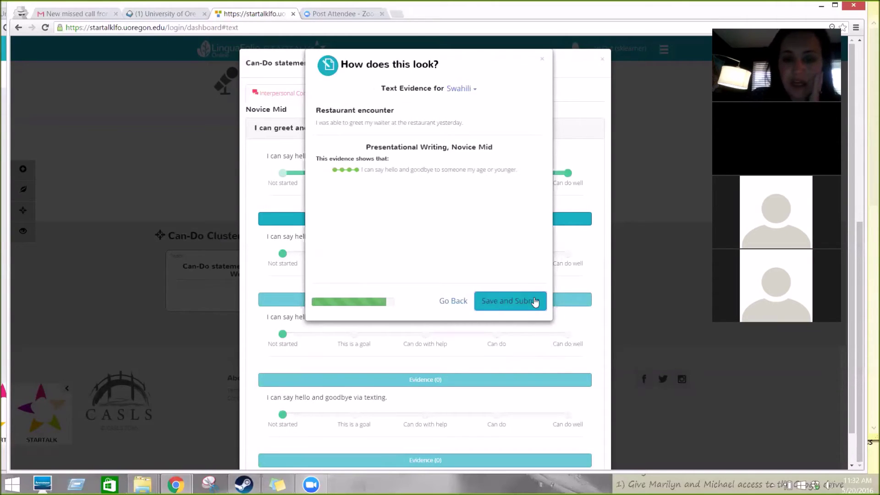
pyautogui.click(534, 300)
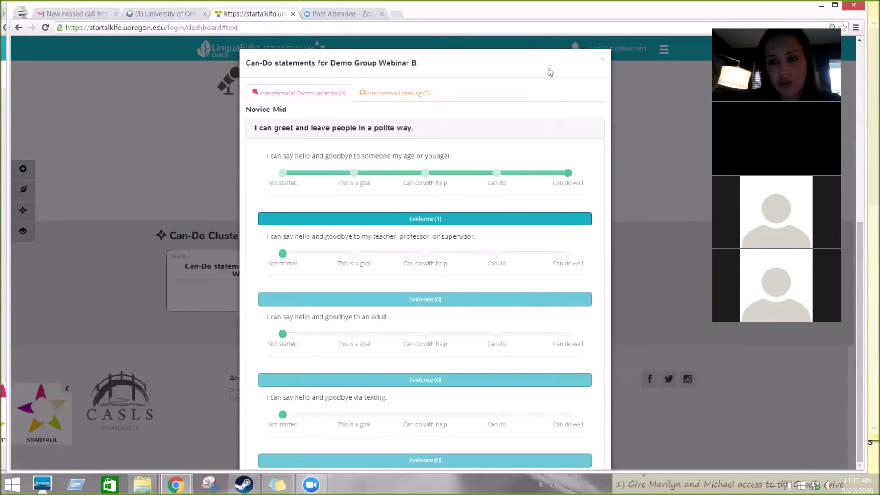
# Step: Close the Webinar B statements and reload the dashboard to update the wheel
pyautogui.click(603, 63)
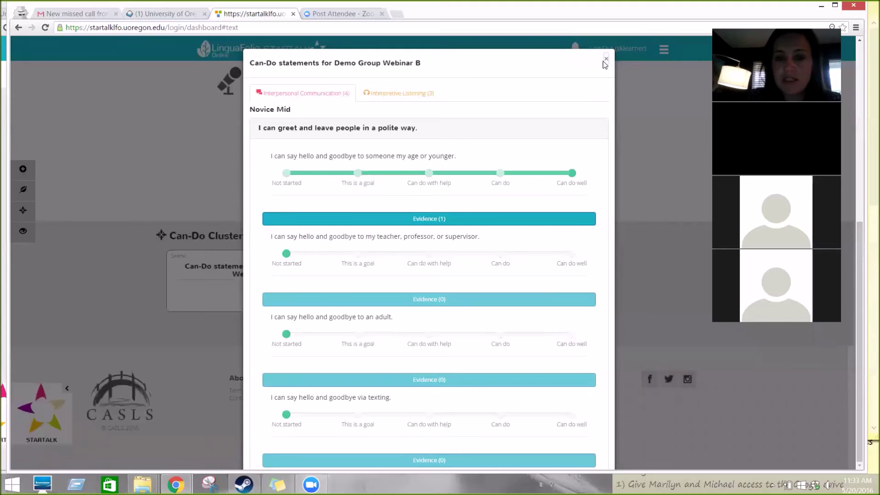
pyautogui.click(605, 62)
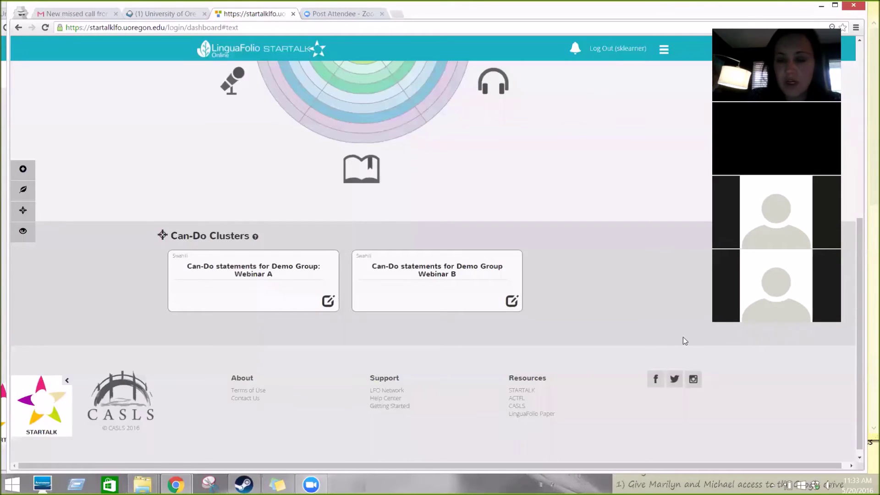
pyautogui.moveTo(859, 431); pyautogui.dragTo(845, 289)
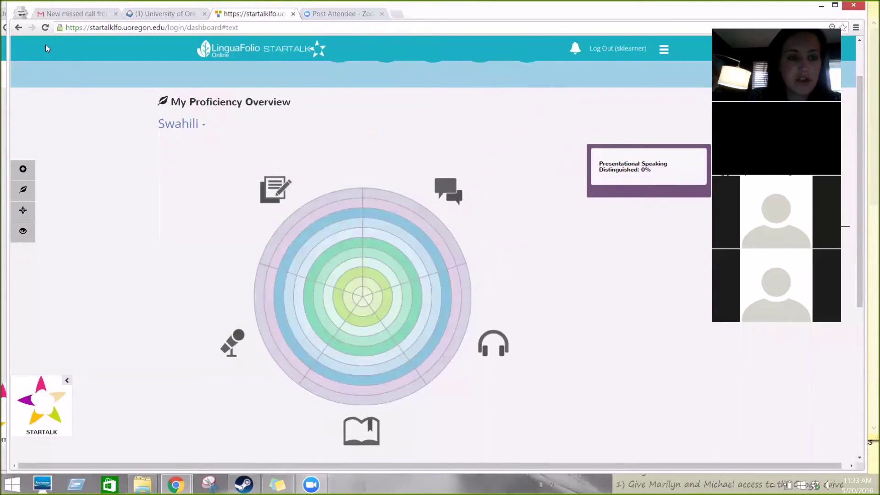
pyautogui.click(41, 27)
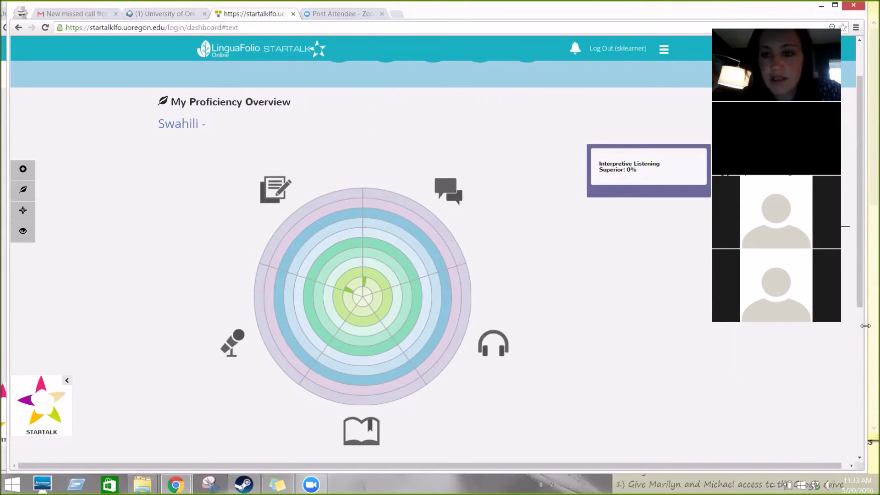
# Step: Narrow the browser window and check Interpersonal Communication shows Novice Mid at 14.3%
pyautogui.moveTo(865, 325); pyautogui.dragTo(741, 351)
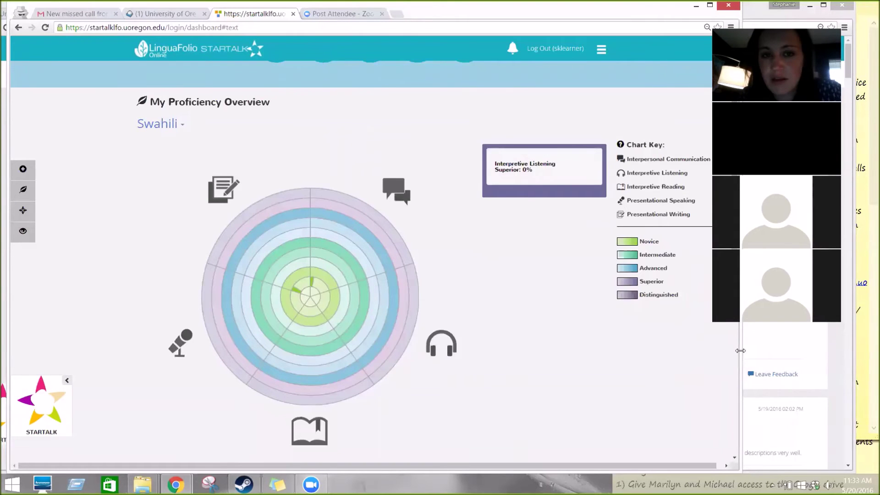
pyautogui.moveTo(741, 350); pyautogui.dragTo(634, 357)
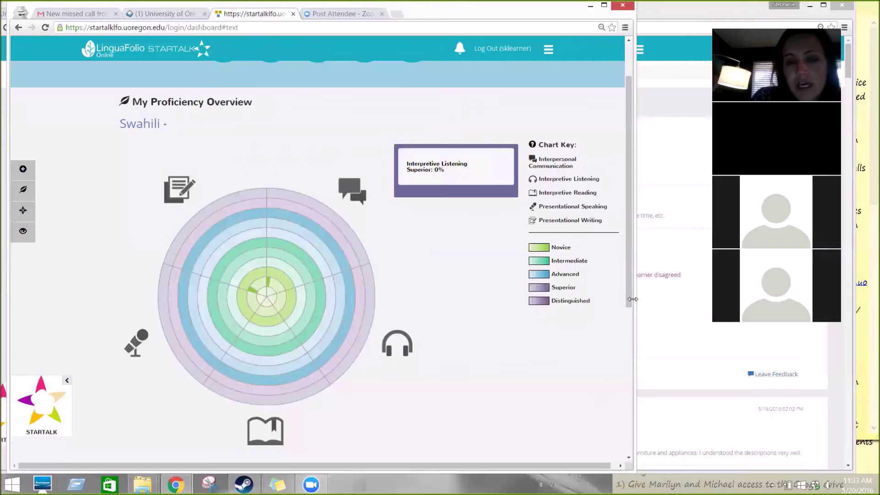
pyautogui.moveTo(631, 306); pyautogui.dragTo(628, 261)
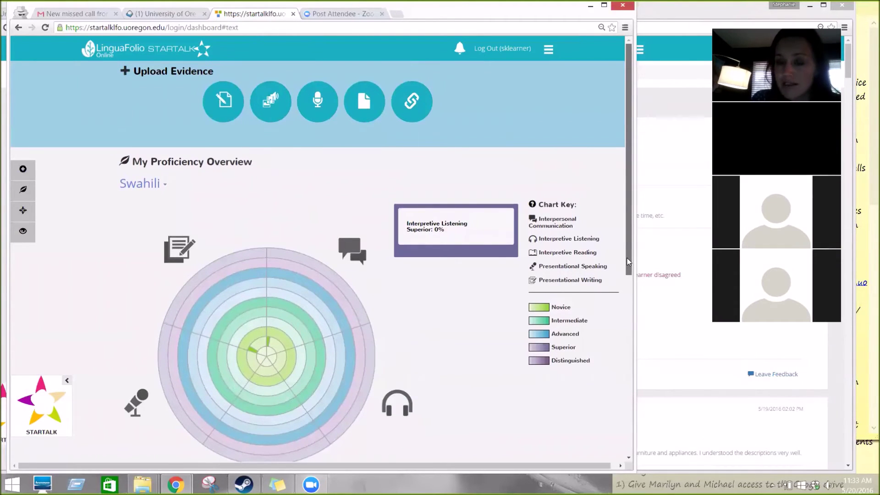
pyautogui.scroll(-2, 628, 279)
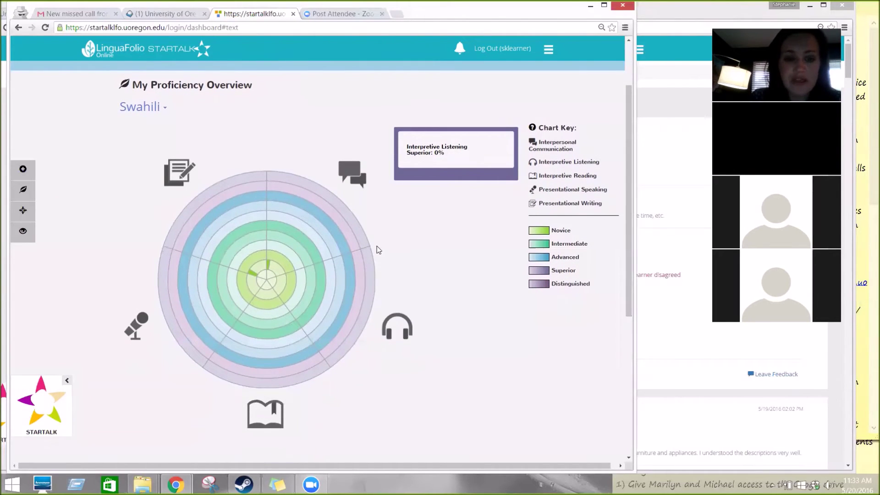
pyautogui.moveTo(275, 273)
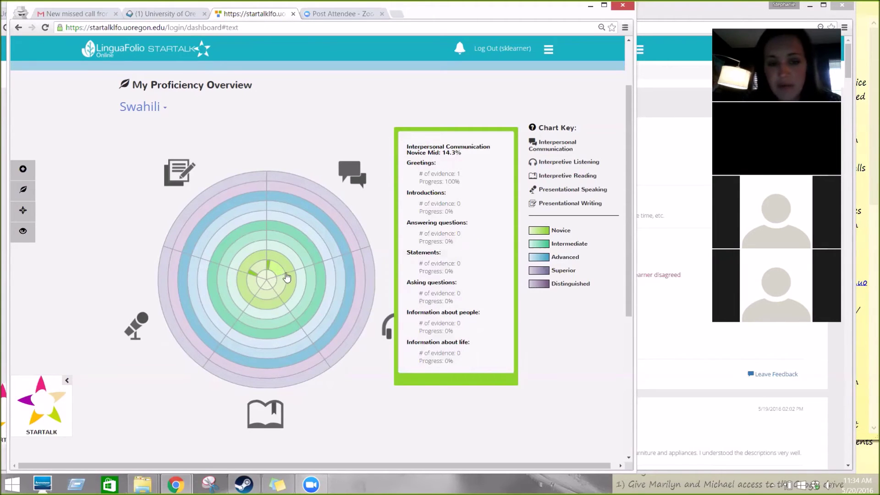
# Step: Open the Interpersonal Communication Novice Mid ratings and list the greeting statement's Restaurant encounter evidence
pyautogui.click(276, 265)
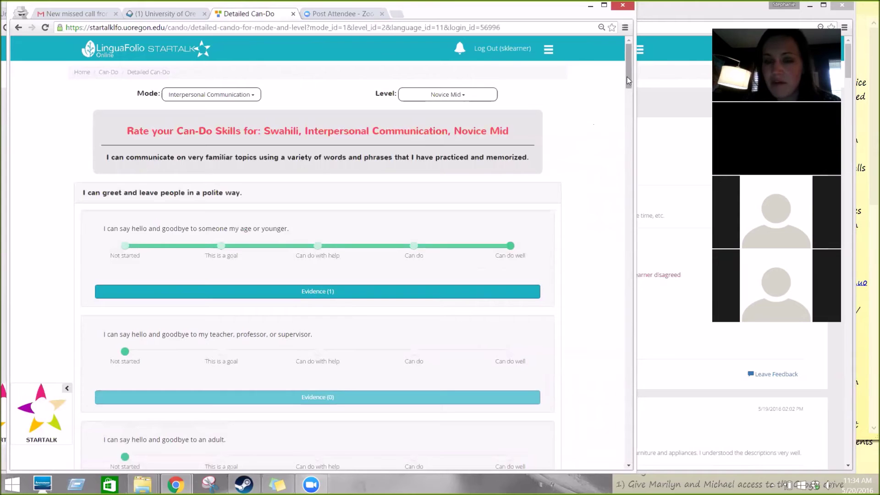
pyautogui.scroll(-4, 633, 101)
pyautogui.scroll(4, 634, 102)
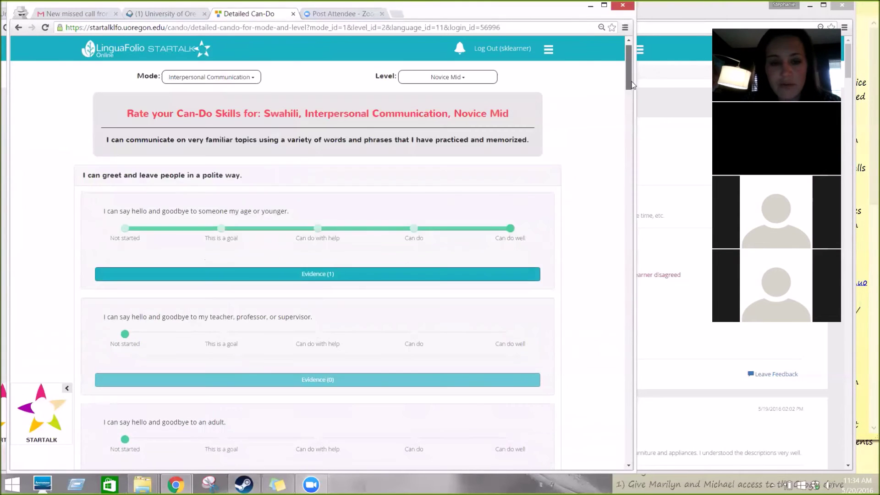
pyautogui.scroll(-3, 636, 97)
pyautogui.scroll(-1, 635, 96)
pyautogui.scroll(3, 632, 89)
pyautogui.click(451, 233)
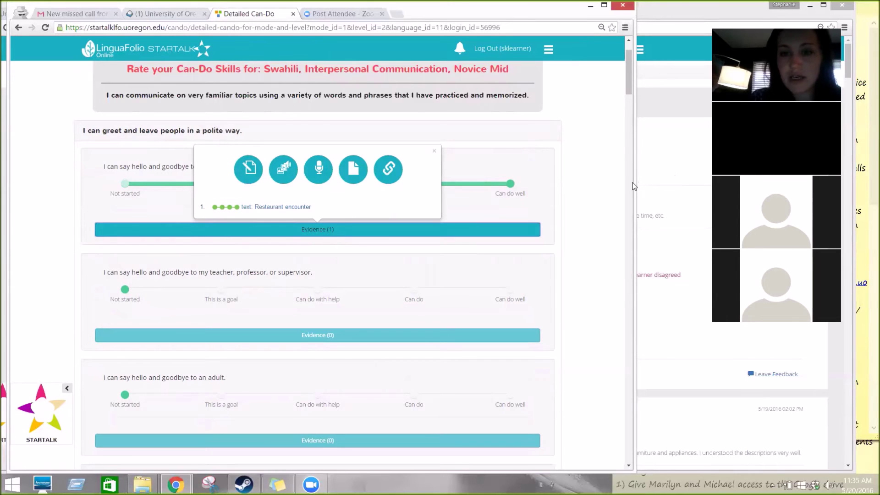
# Step: Bring the instructor's Evidence Search window to the front
pyautogui.scroll(-2, 633, 185)
pyautogui.moveTo(629, 110); pyautogui.dragTo(629, 49)
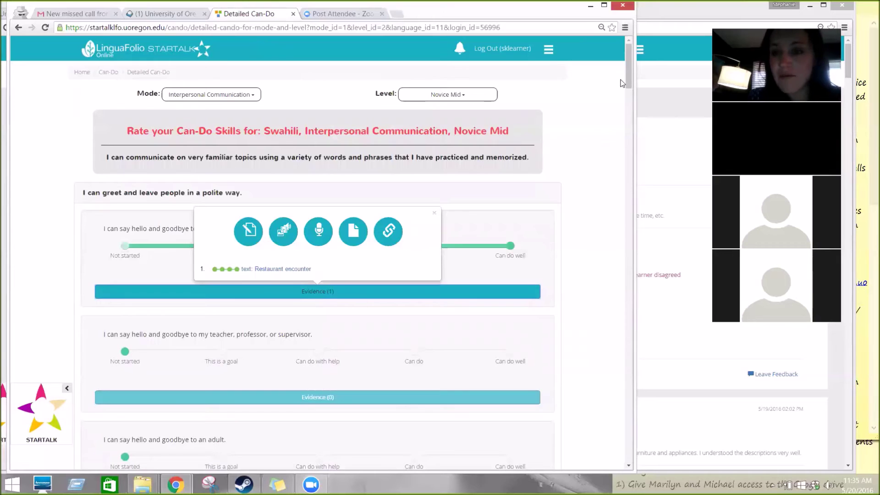
pyautogui.click(651, 13)
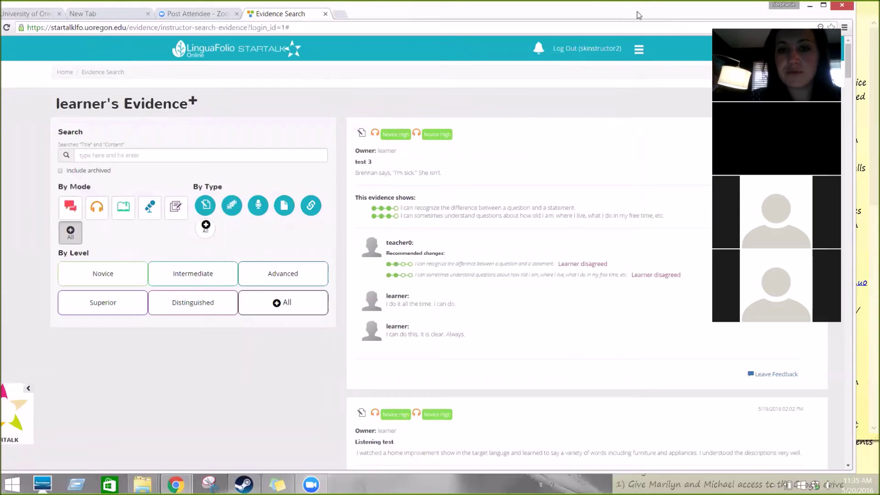
# Step: Restore and widen the Evidence Search window, then log the current instructor out
pyautogui.doubleClick(637, 12)
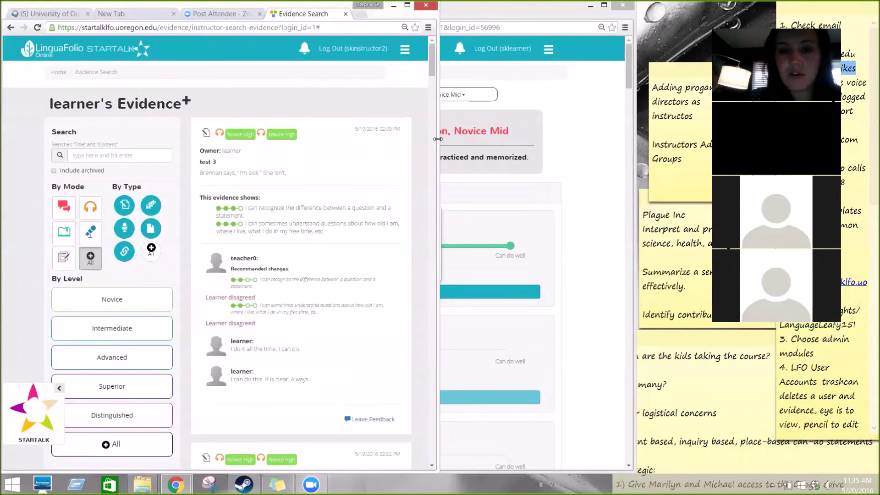
pyautogui.moveTo(438, 139); pyautogui.dragTo(678, 138)
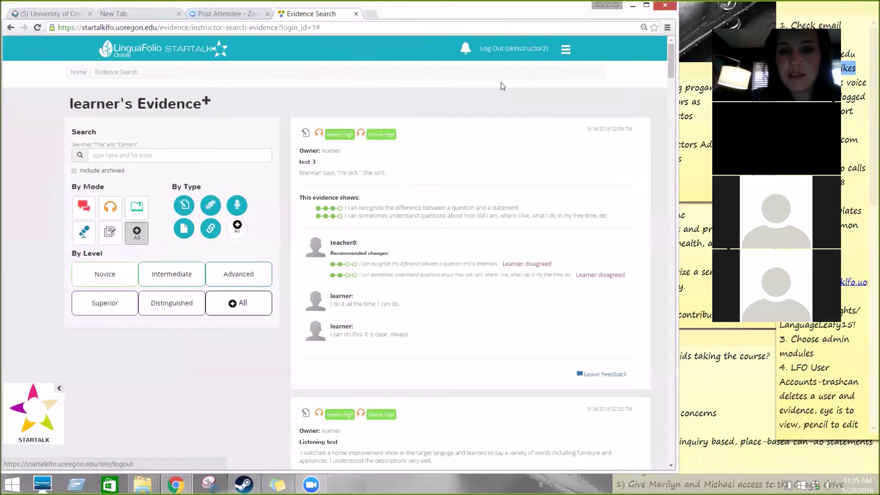
pyautogui.click(510, 49)
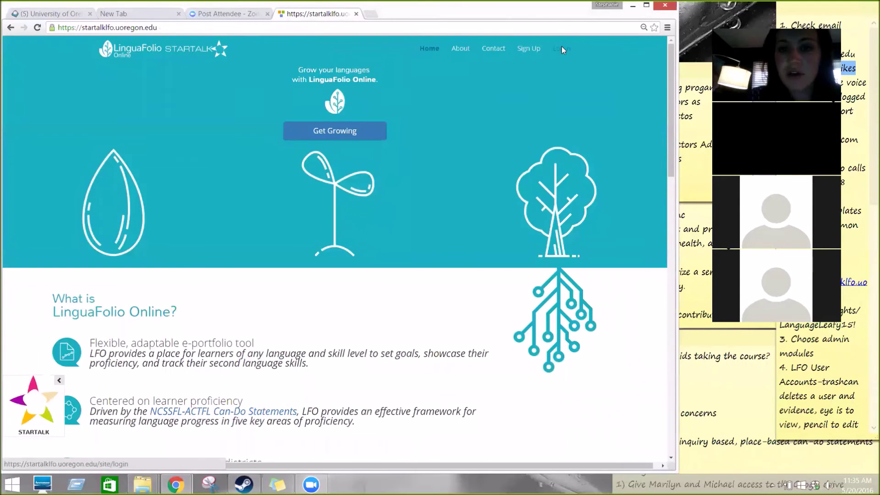
# Step: Log in with the other instructor's username and password
pyautogui.click(562, 47)
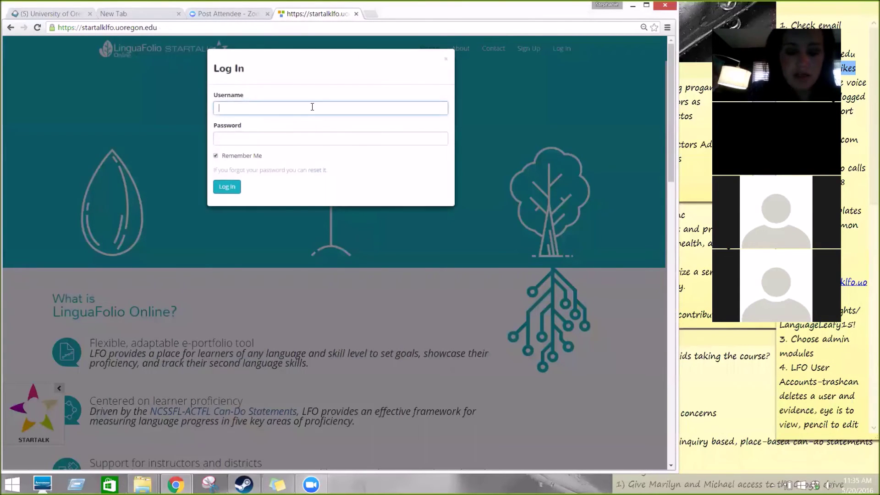
pyautogui.press('Tab')
pyautogui.click(227, 190)
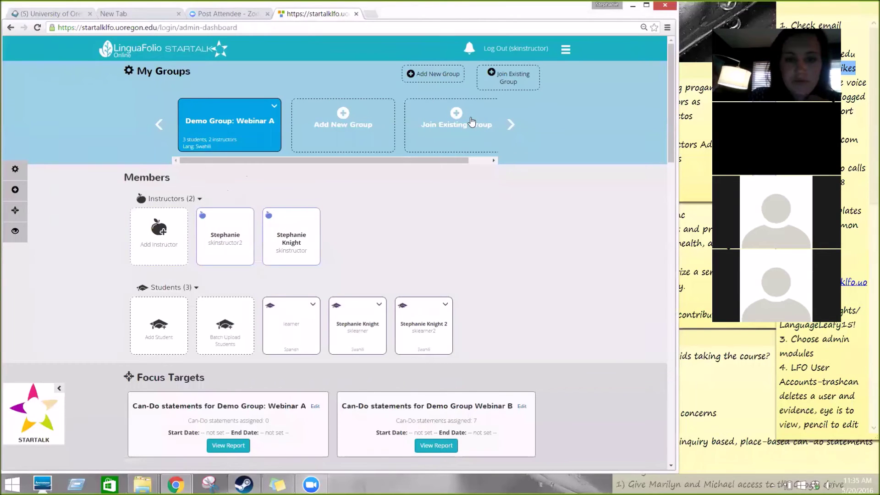
# Step: Scroll to the Reflection section and open the learner's Restaurant encounter evidence for review
pyautogui.moveTo(671, 130); pyautogui.dragTo(697, 241)
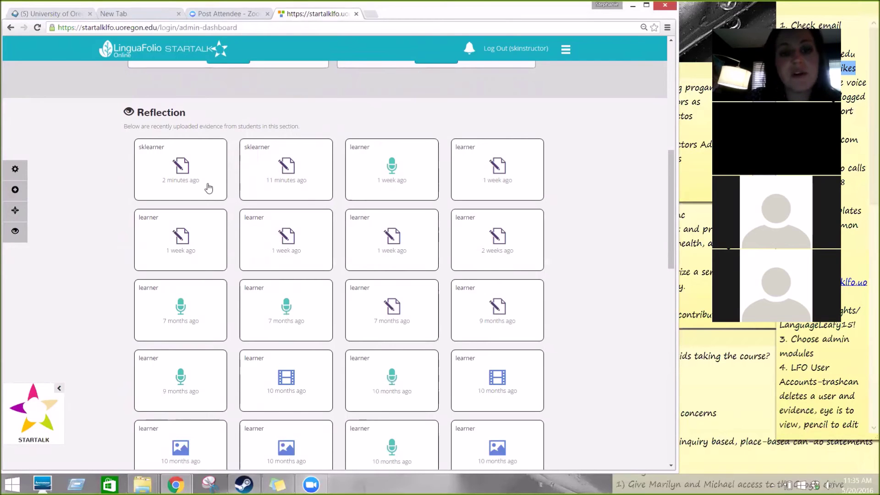
pyautogui.click(203, 171)
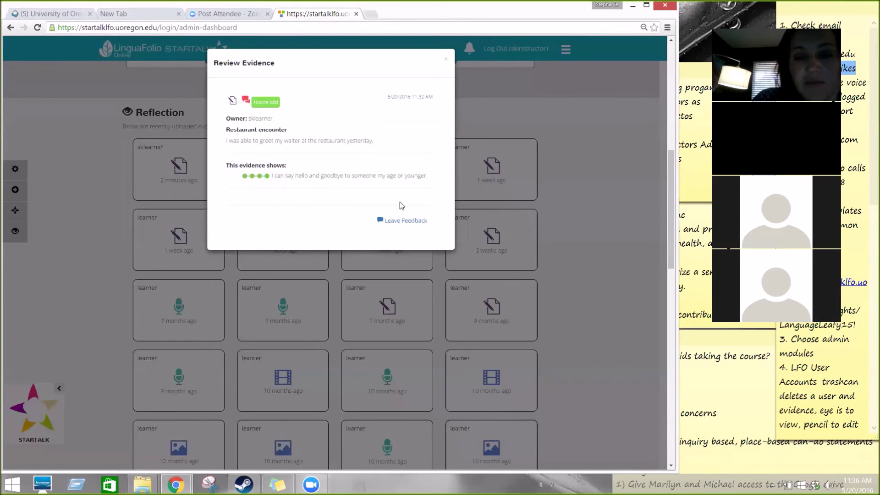
# Step: Leave feedback disagreeing with the rating, recommending Can do instead of Can do well
pyautogui.click(403, 223)
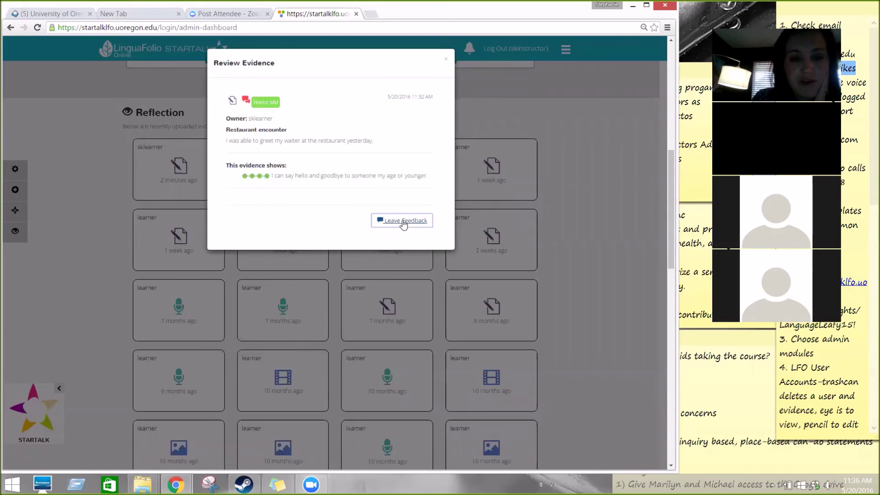
pyautogui.click(403, 223)
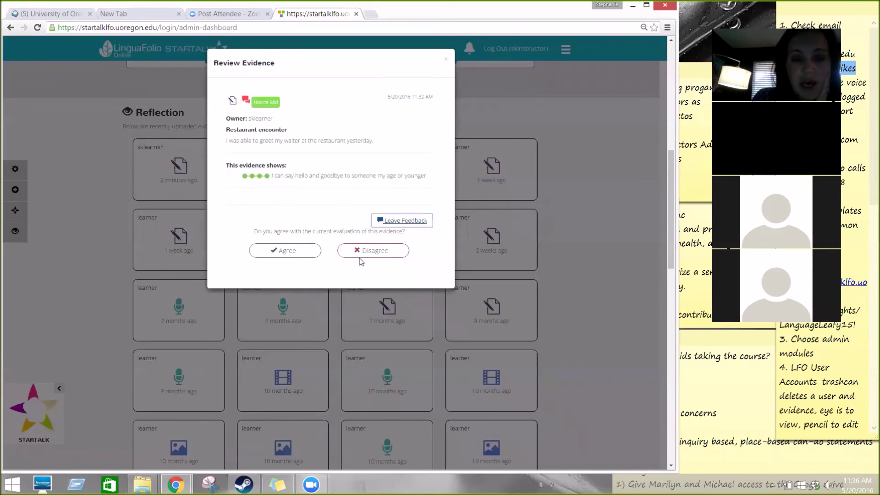
pyautogui.click(376, 255)
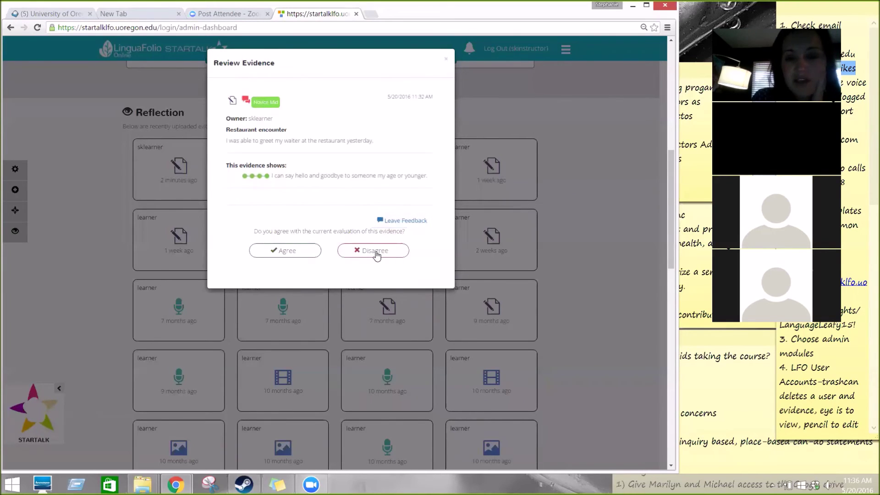
pyautogui.moveTo(376, 254); pyautogui.dragTo(372, 263)
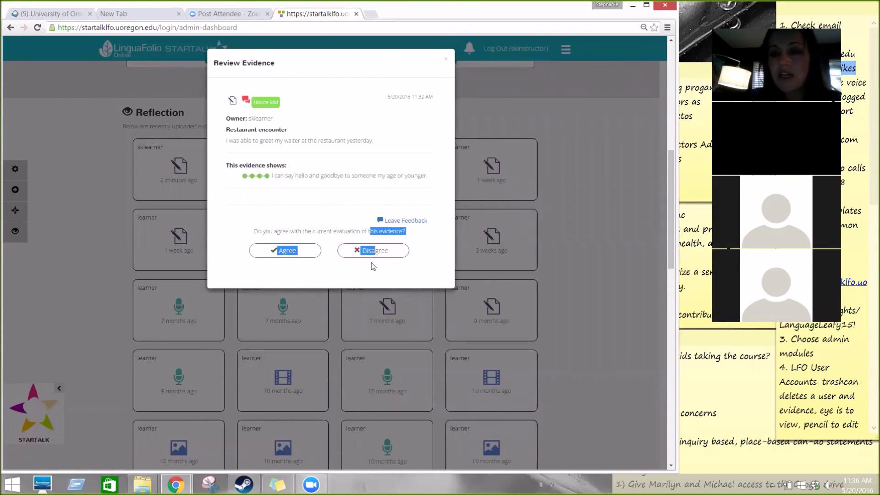
pyautogui.click(386, 251)
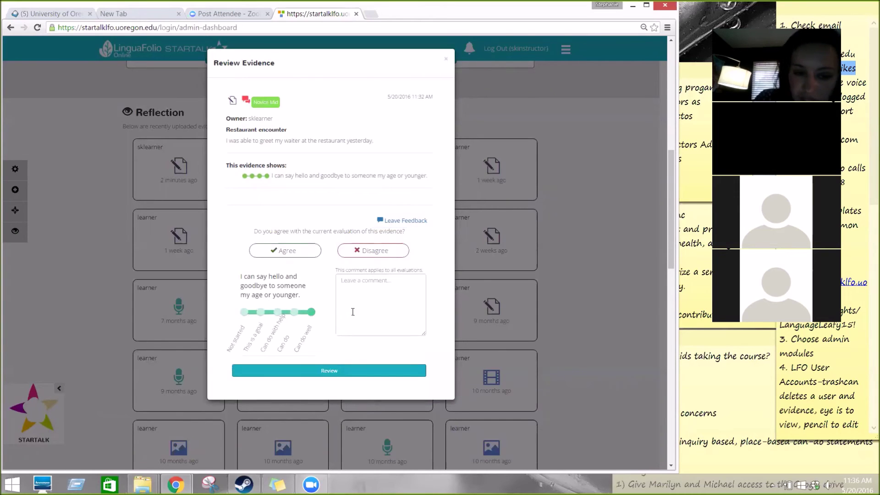
pyautogui.click(294, 312)
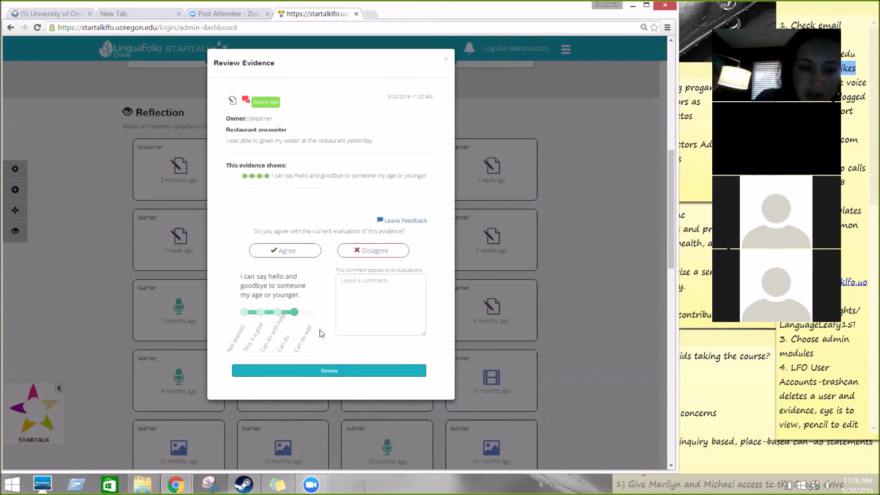
# Step: Comment 'The evidence that you uploaded does not show that you are able to say goodbye.' and submit
pyautogui.click(363, 288)
pyautogui.write('The')
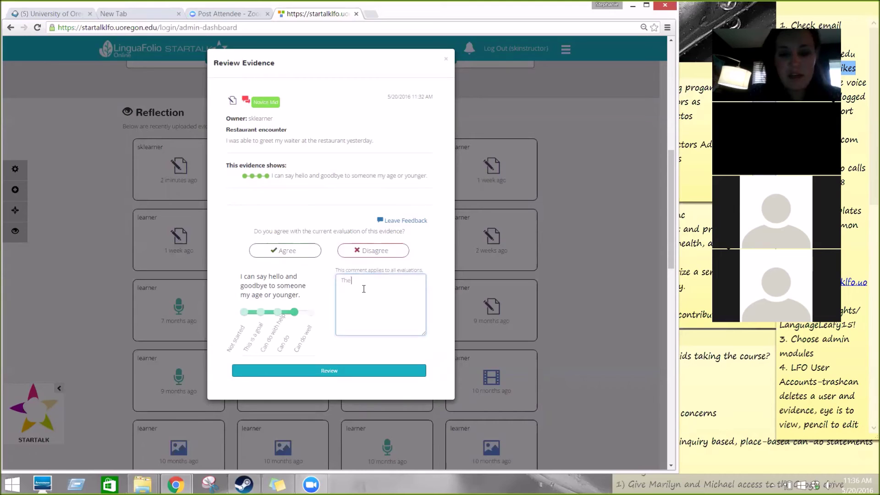
pyautogui.write(' evidenc')
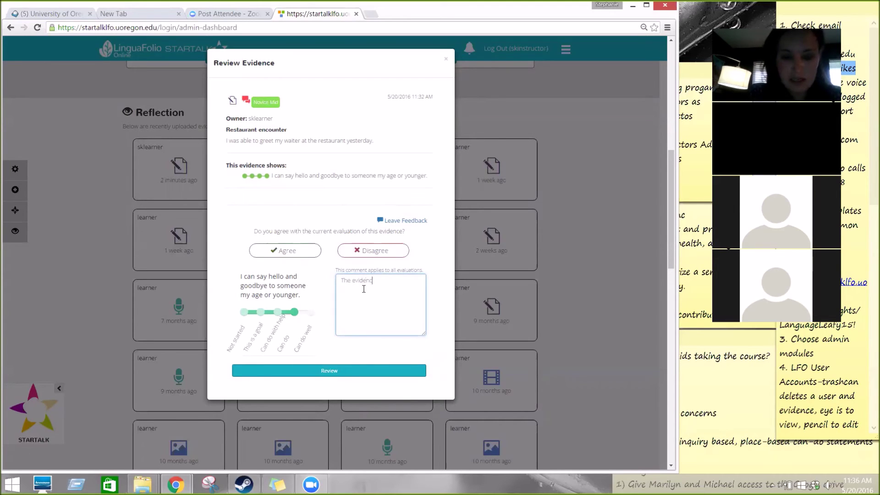
pyautogui.write('e that you uploading')
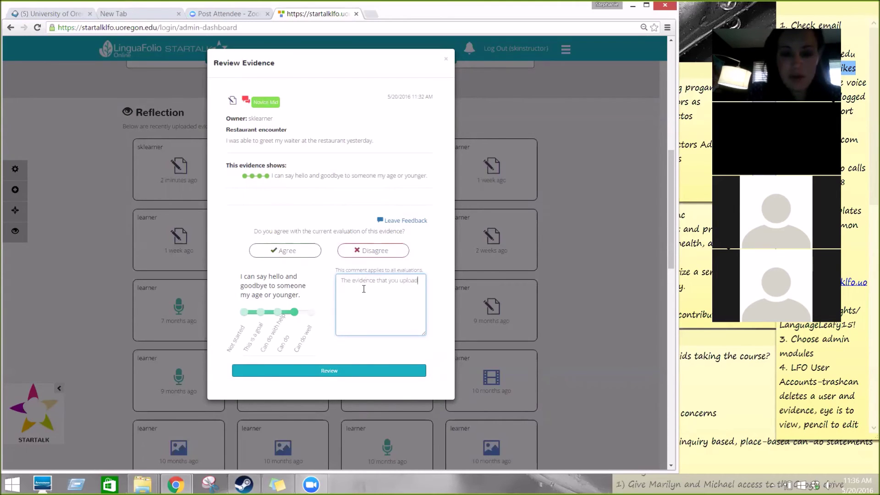
pyautogui.press('BackSpace')
pyautogui.press('BackSpace')
pyautogui.press('BackSpace')
pyautogui.write('ed does n')
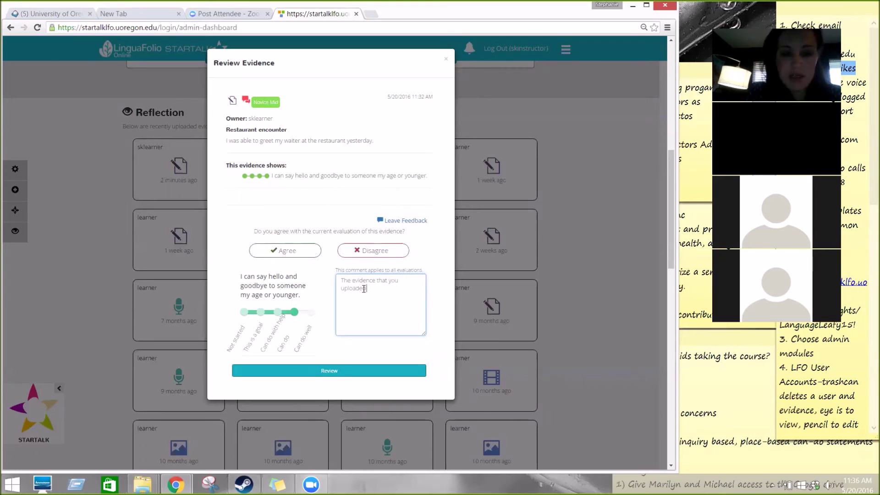
pyautogui.write('ot show th')
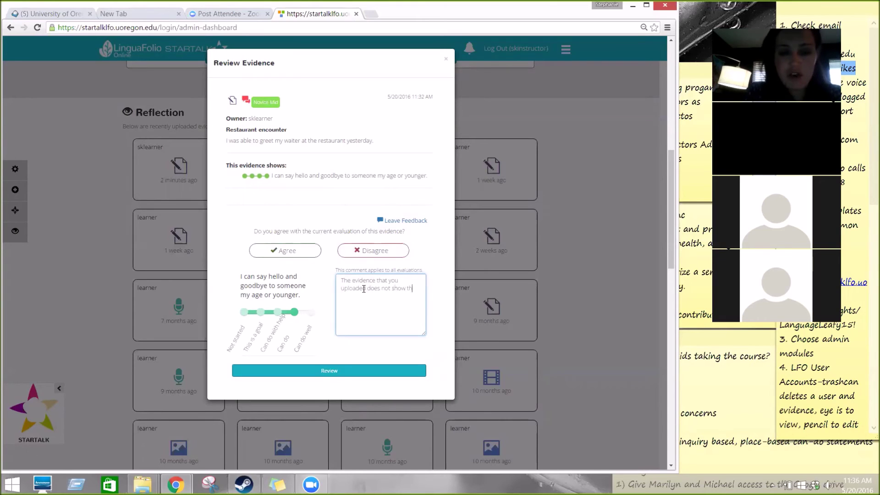
pyautogui.write('at you are able to')
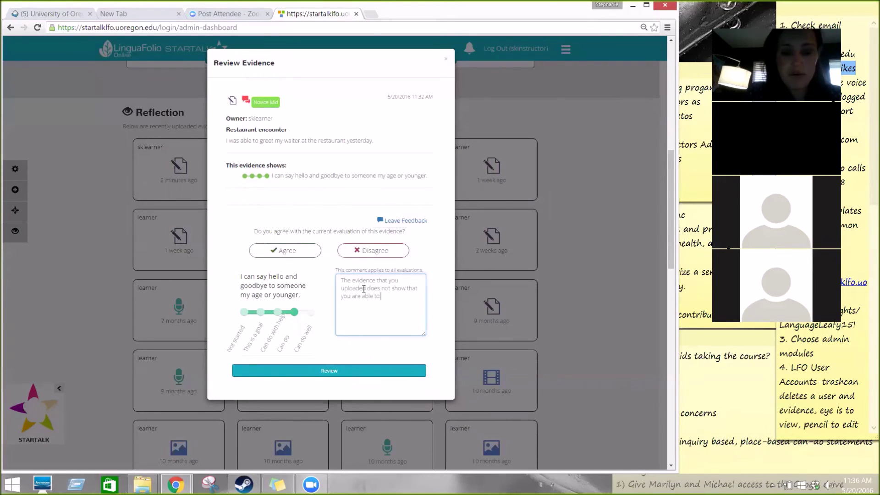
pyautogui.write(' say goodbye')
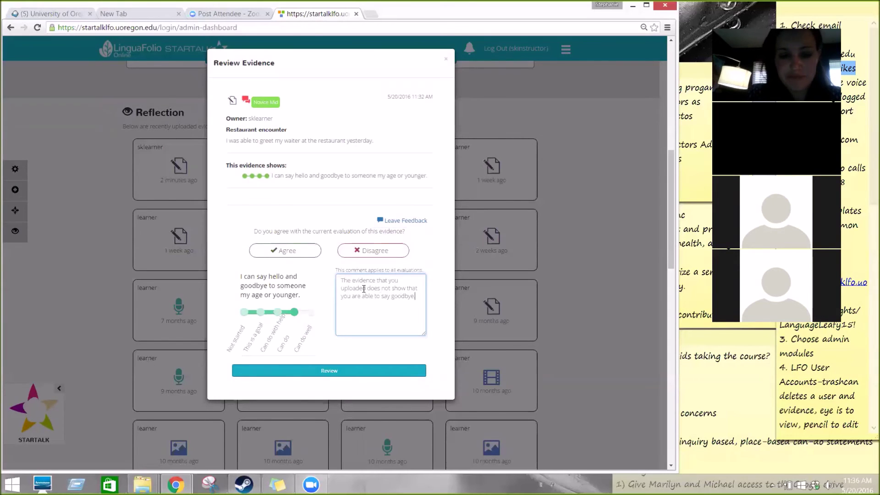
pyautogui.write('.')
pyautogui.click(345, 371)
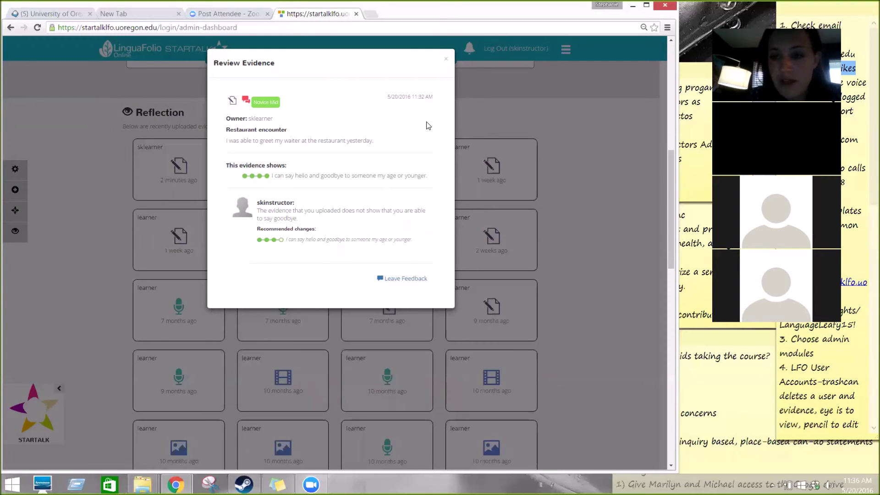
pyautogui.click(447, 62)
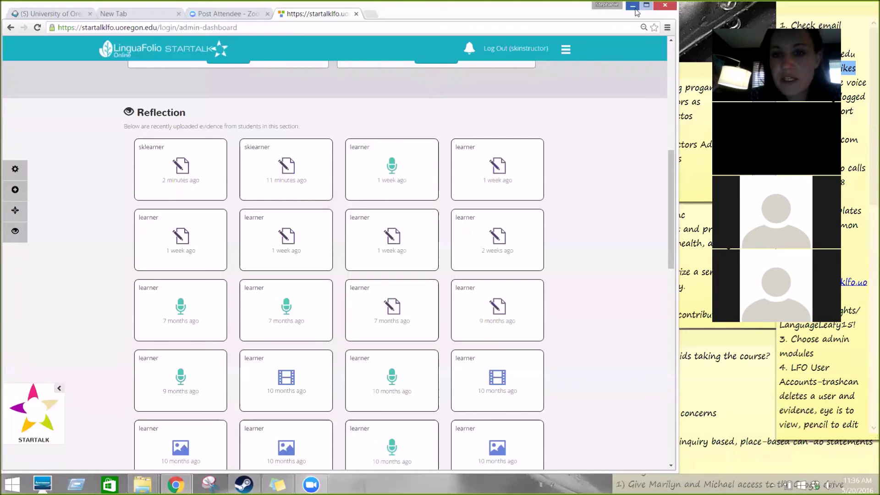
# Step: As the learner, open the Restaurant encounter notification and choose to Disagree with the instructor's change
pyautogui.click(633, 6)
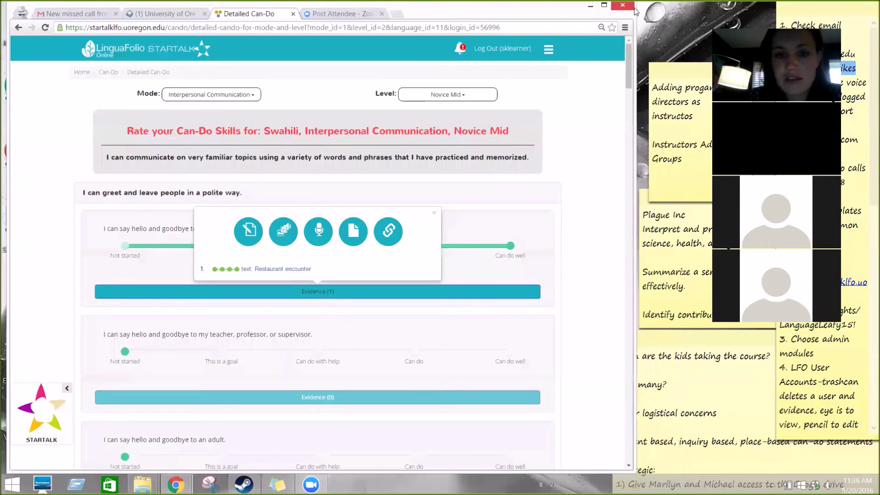
pyautogui.click(462, 49)
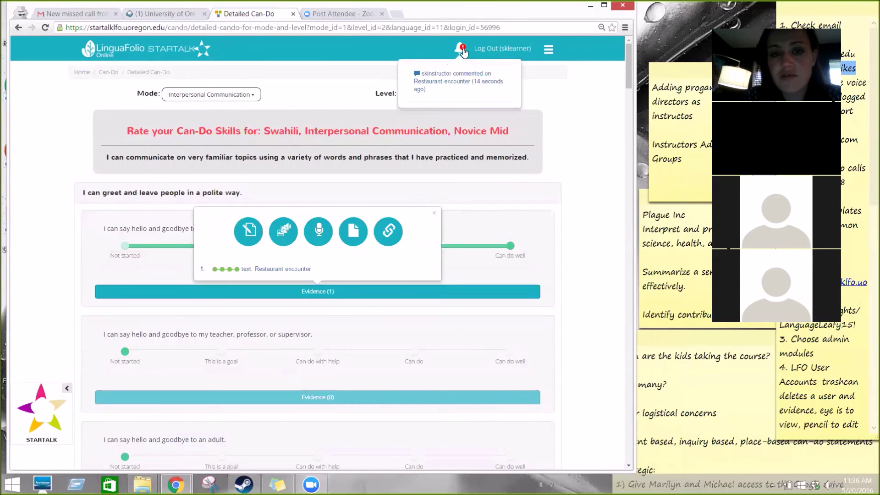
pyautogui.click(467, 84)
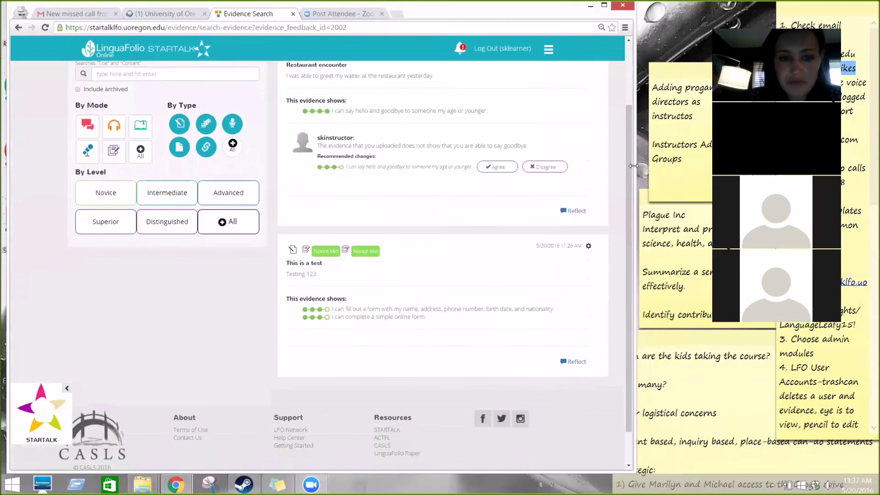
pyautogui.scroll(2, 630, 117)
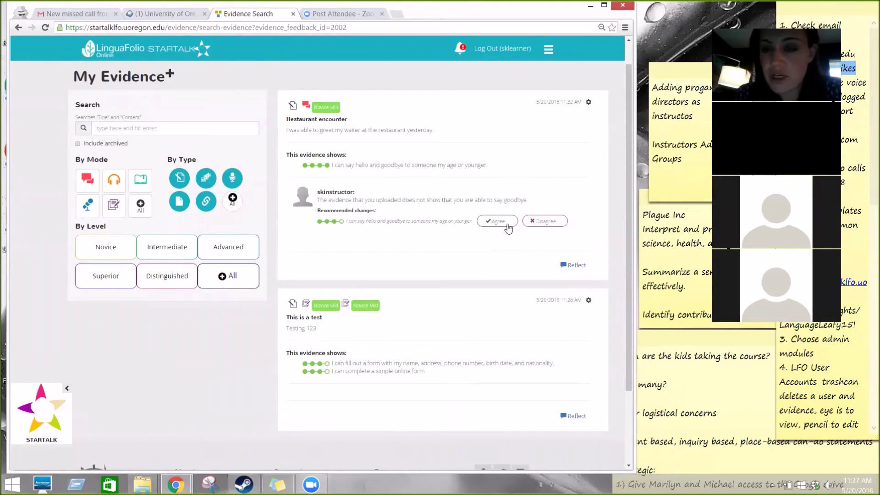
pyautogui.click(553, 222)
# Step: Submit the reason: should have written more reflection, also said goodbye to him and other waiters
pyautogui.click(294, 160)
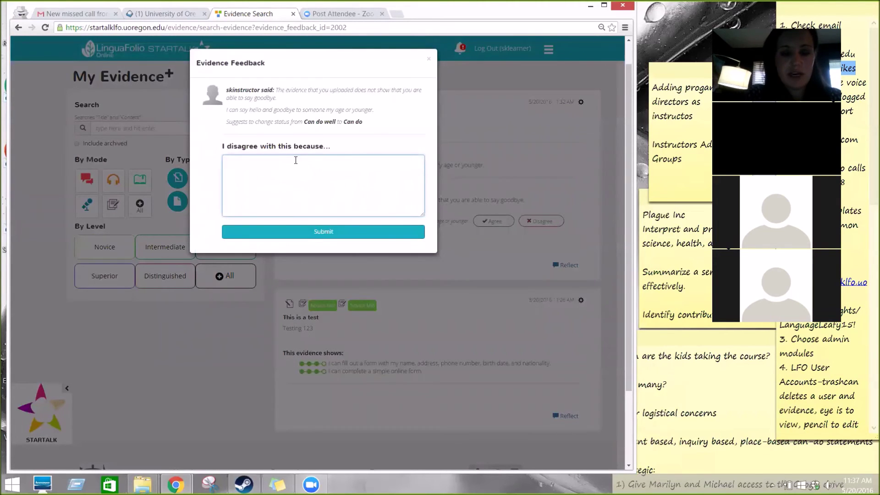
pyautogui.write('I should have wr')
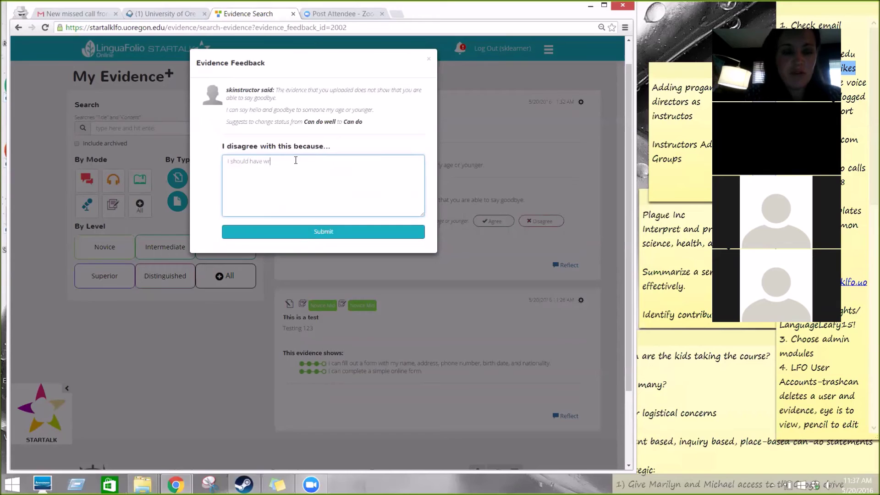
pyautogui.write('itten more t')
pyautogui.write('eflection.')
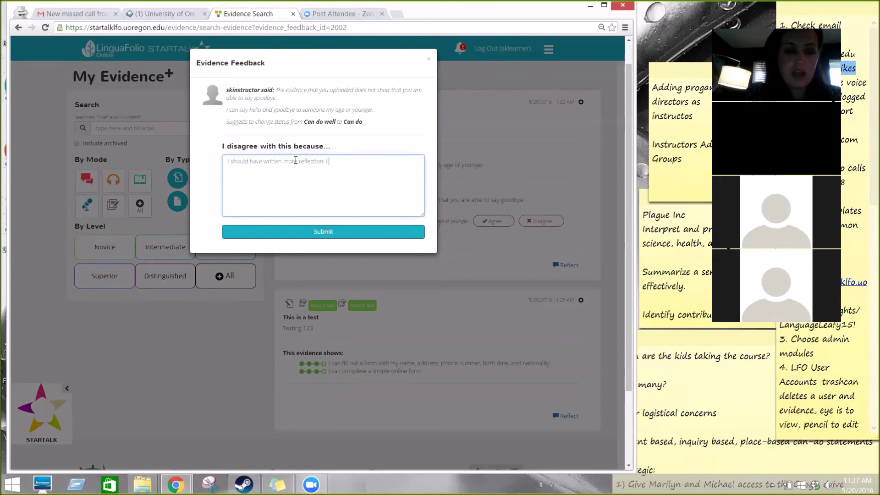
pyautogui.write(' I also')
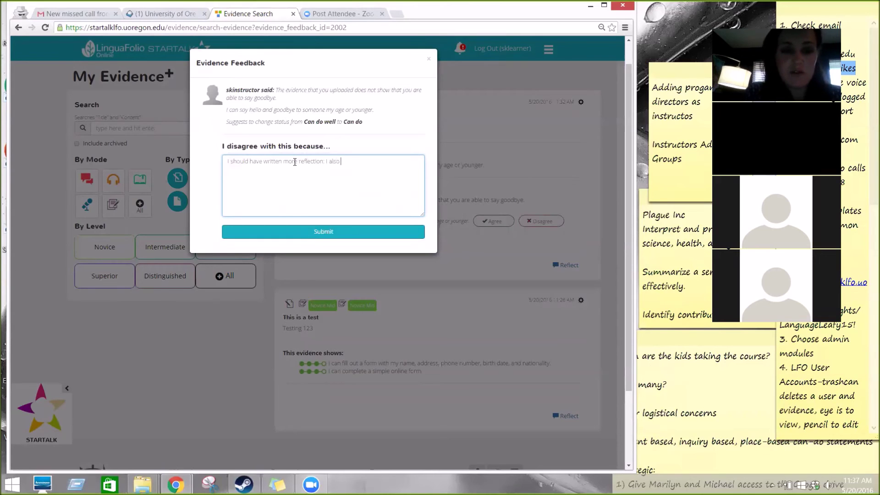
pyautogui.write(' sayid goo')
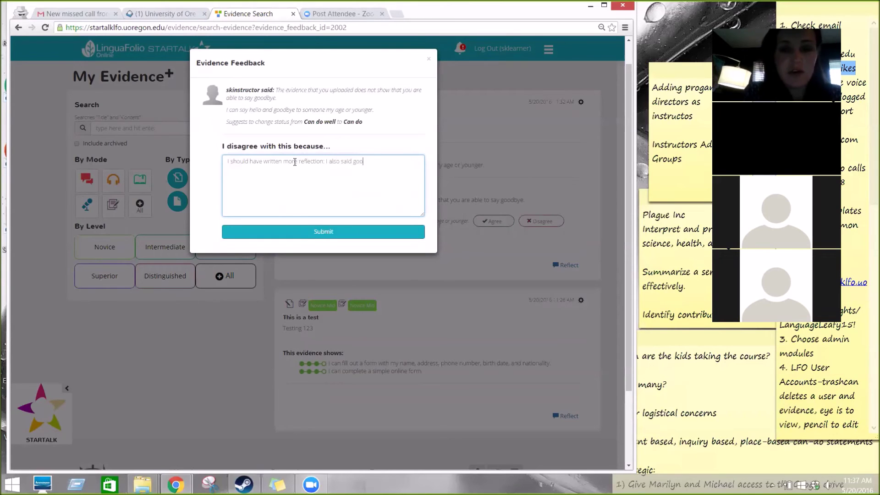
pyautogui.write('dbye to him and some of the')
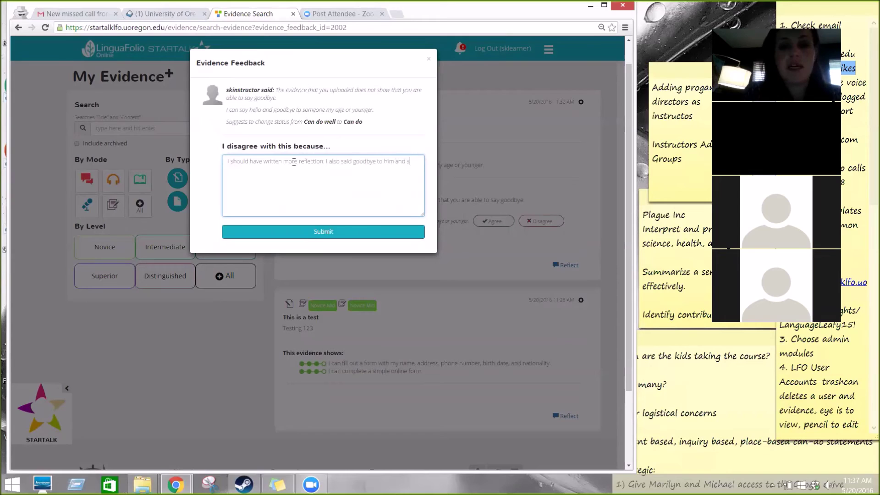
pyautogui.write(' w')
pyautogui.press('BackSpace')
pyautogui.write('other waiters.')
pyautogui.click(298, 234)
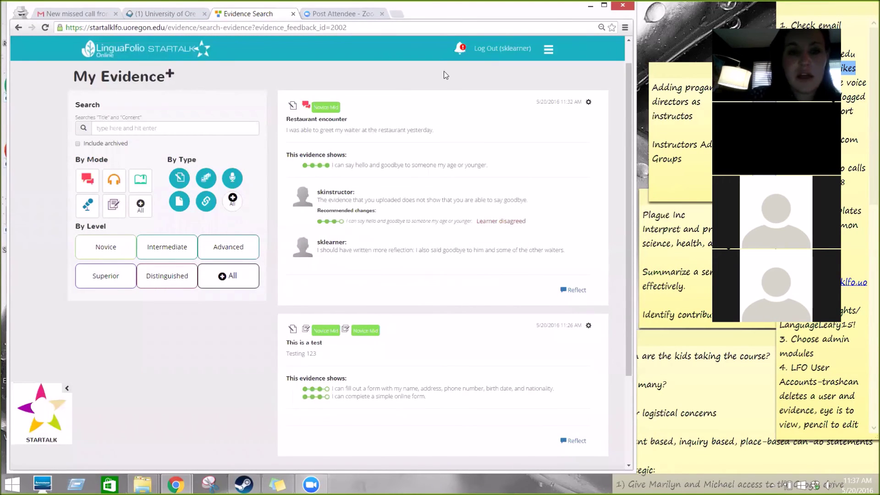
# Step: Return to the LinguaFolio dashboard and open the learner's comment notification on Restaurant encounter
pyautogui.click(590, 7)
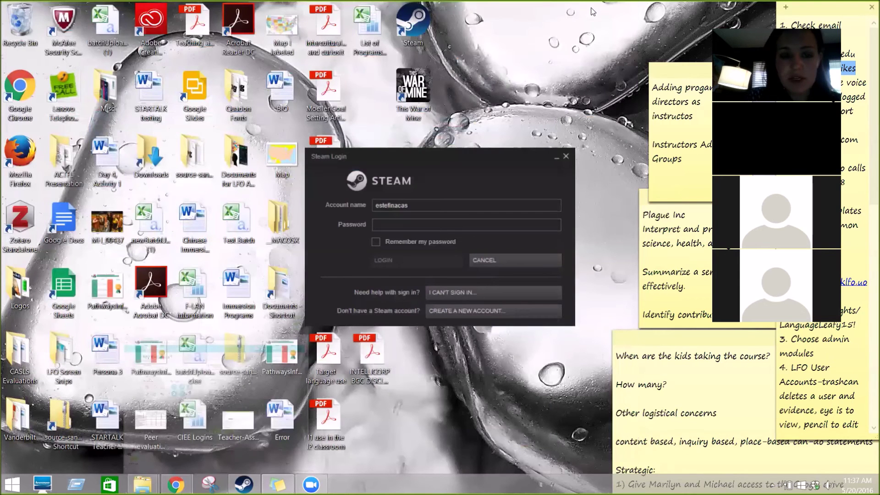
pyautogui.moveTo(176, 484)
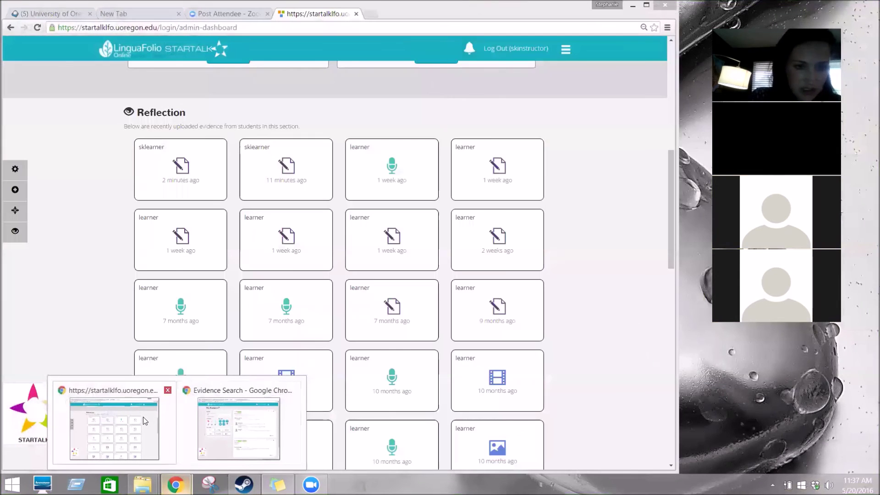
pyautogui.click(143, 416)
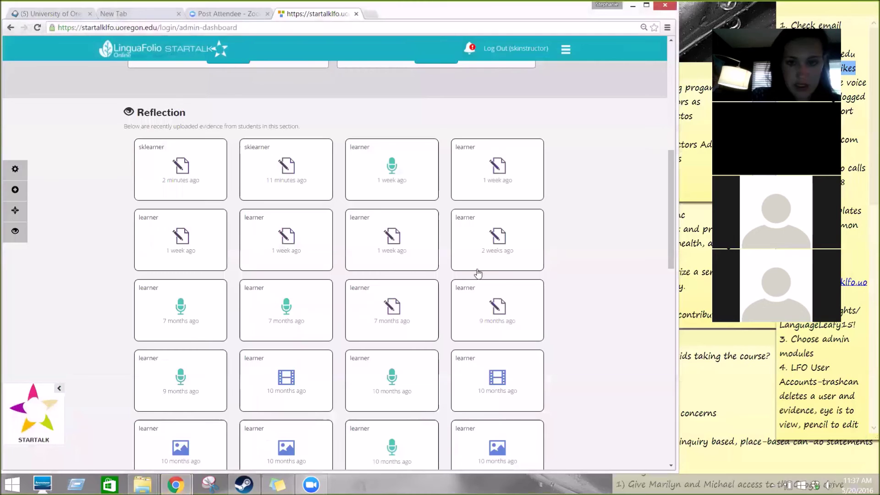
pyautogui.moveTo(670, 242); pyautogui.dragTo(662, 76)
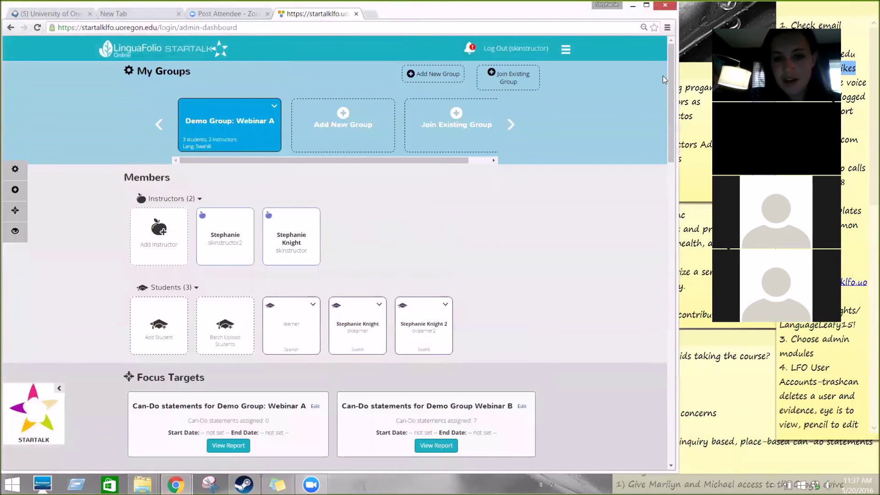
pyautogui.click(470, 50)
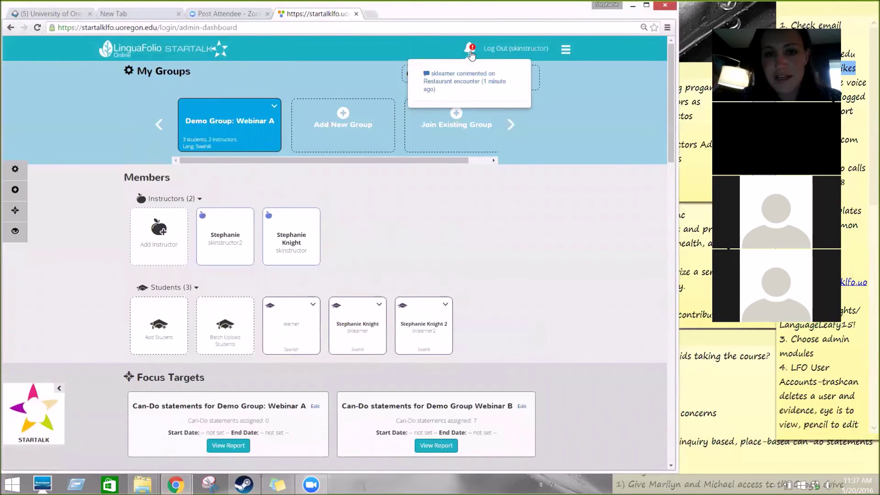
pyautogui.click(471, 78)
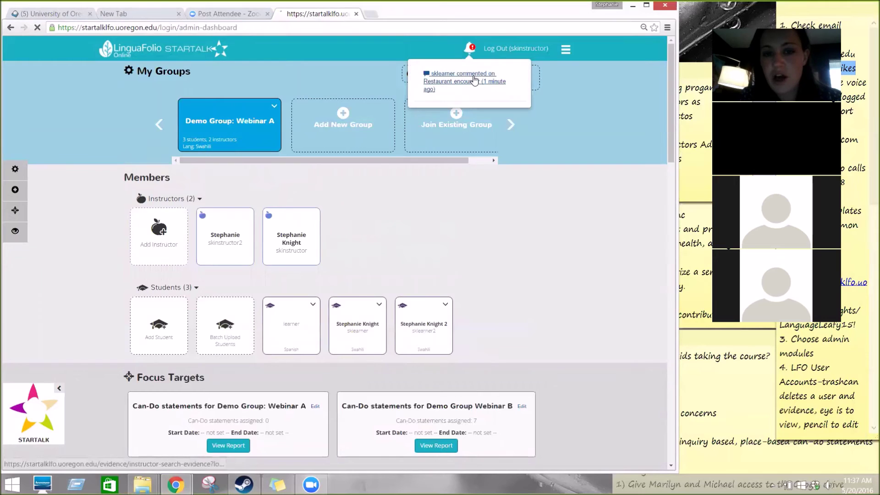
pyautogui.scroll(-2, 559, 156)
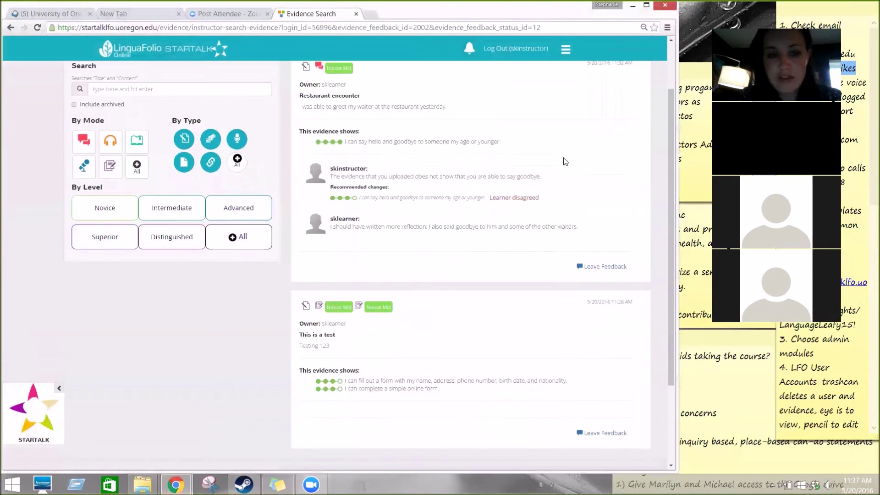
pyautogui.moveTo(672, 250); pyautogui.dragTo(659, 207)
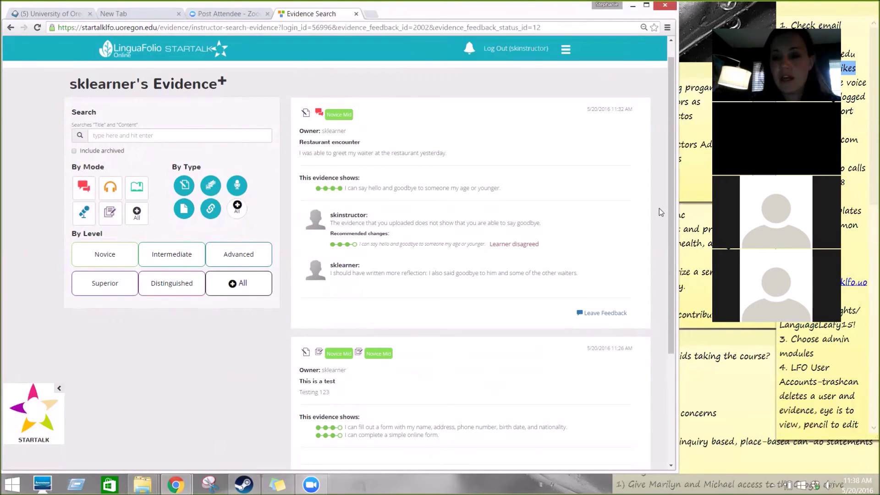
# Step: Leave feedback agreeing with the Restaurant encounter evaluation, with the comment 'Good work'
pyautogui.click(618, 316)
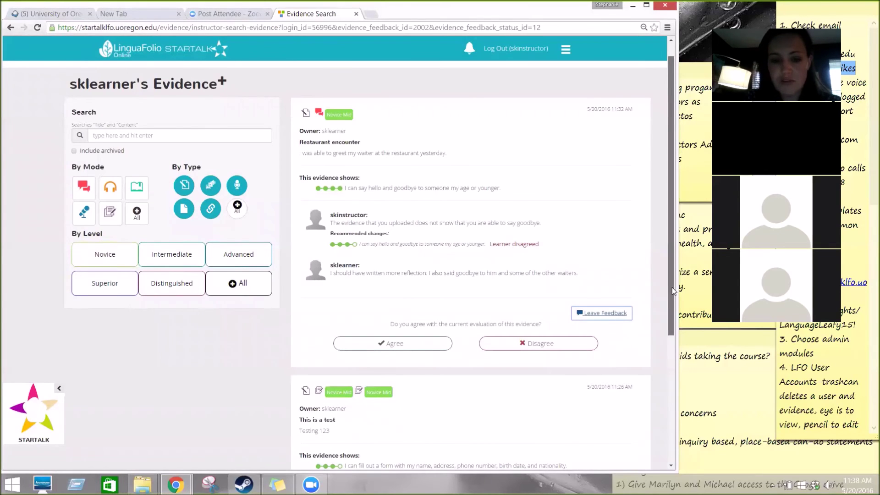
pyautogui.scroll(-3, 532, 234)
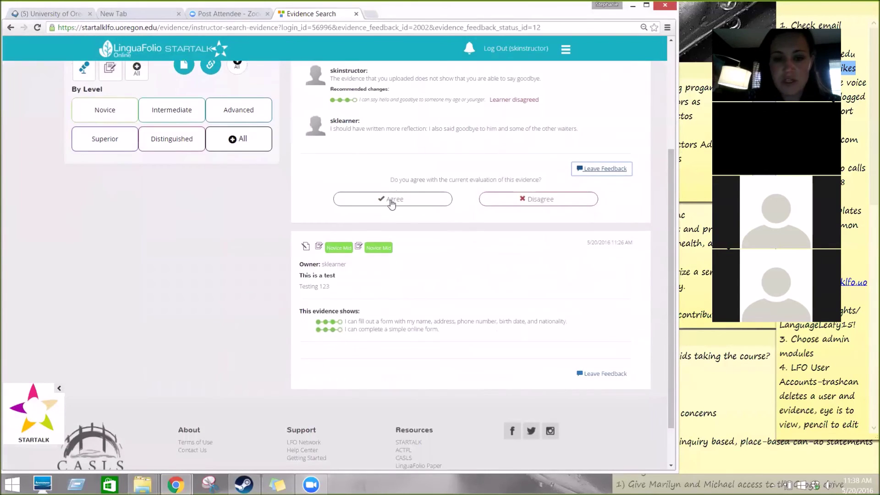
pyautogui.click(392, 199)
pyautogui.click(448, 238)
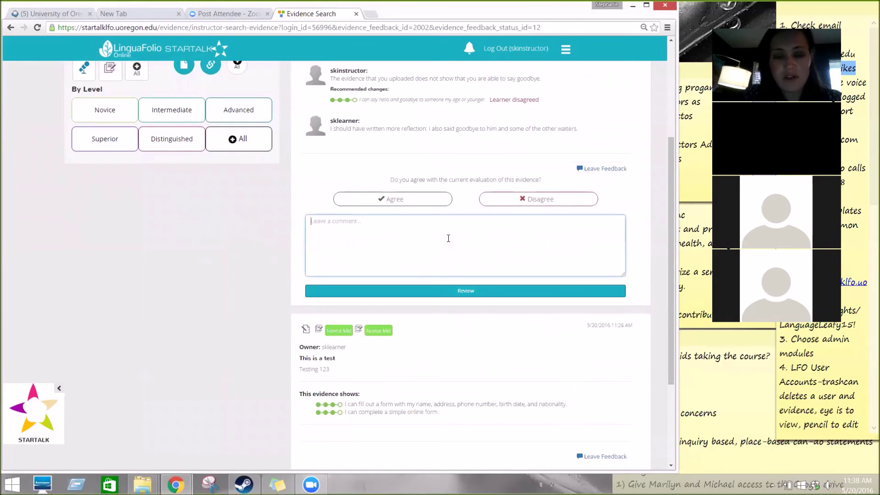
pyautogui.write('Good work')
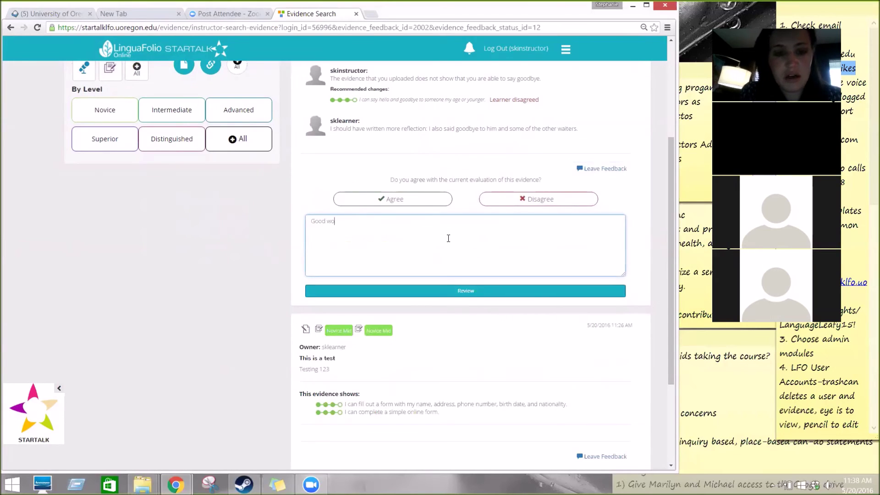
pyautogui.click(439, 295)
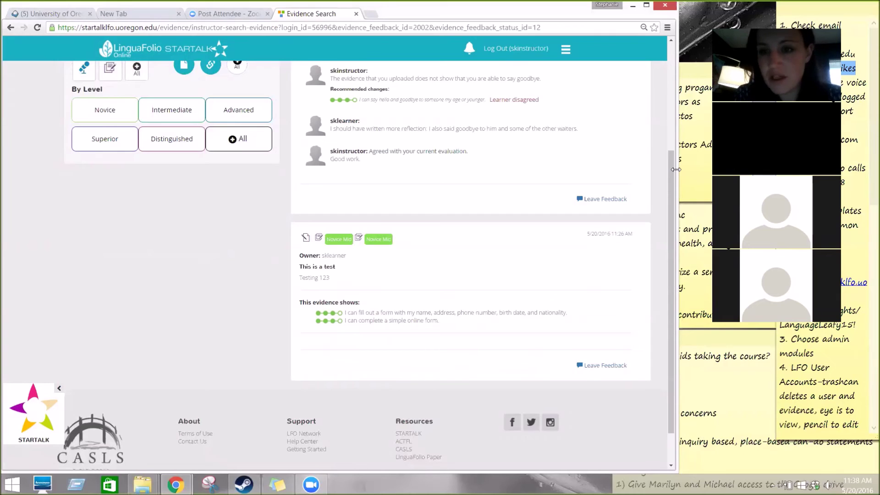
pyautogui.moveTo(676, 170); pyautogui.dragTo(695, 176)
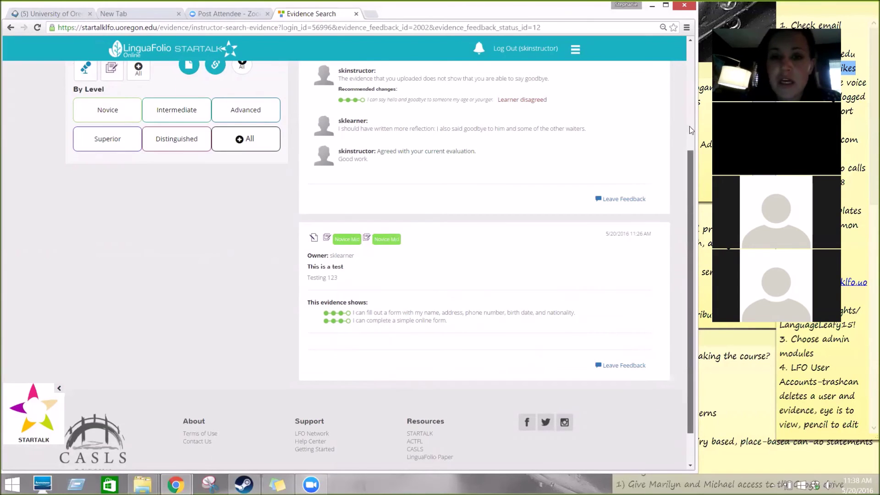
pyautogui.moveTo(687, 187); pyautogui.dragTo(689, 124)
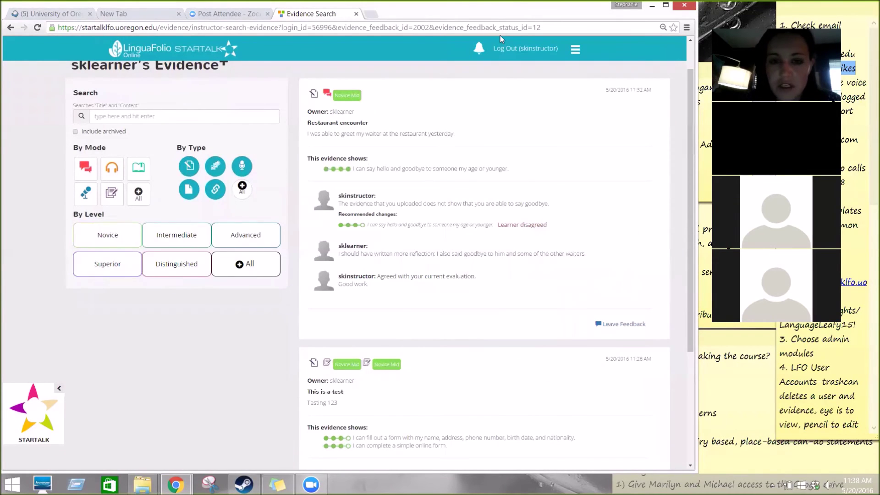
# Step: Log out of the instructor account and begin a new Student sign-up
pyautogui.click(532, 48)
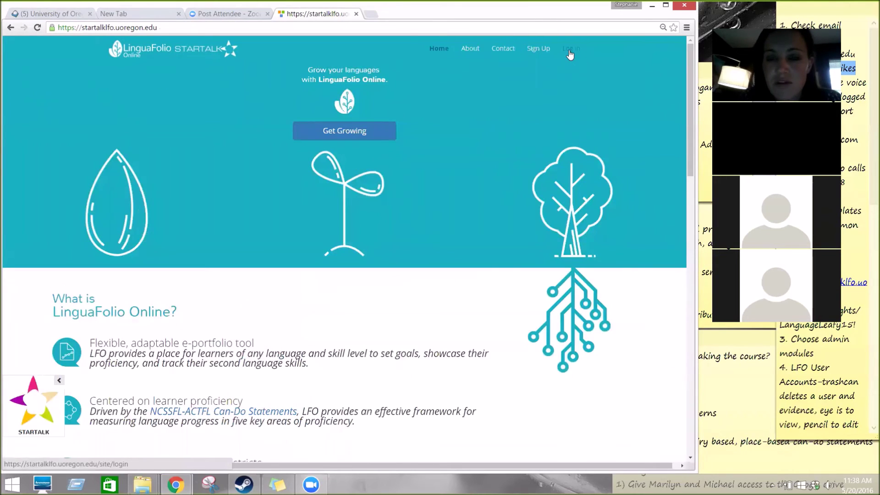
pyautogui.click(539, 48)
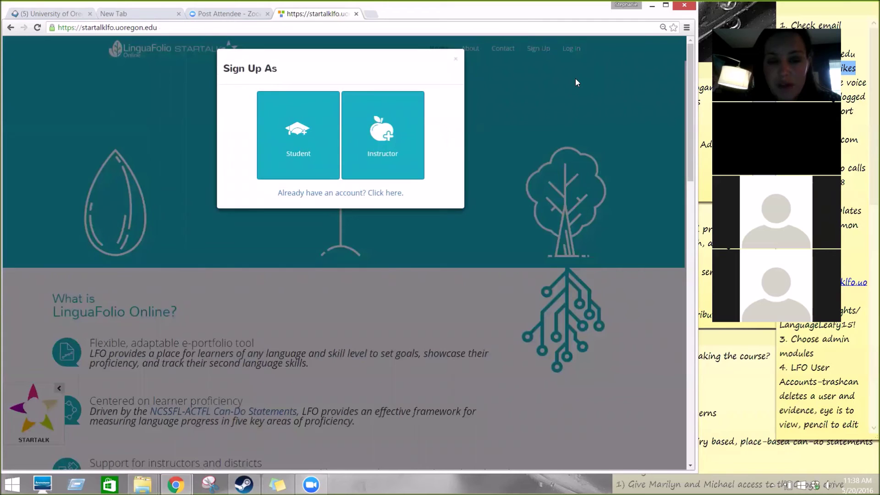
pyautogui.click(322, 146)
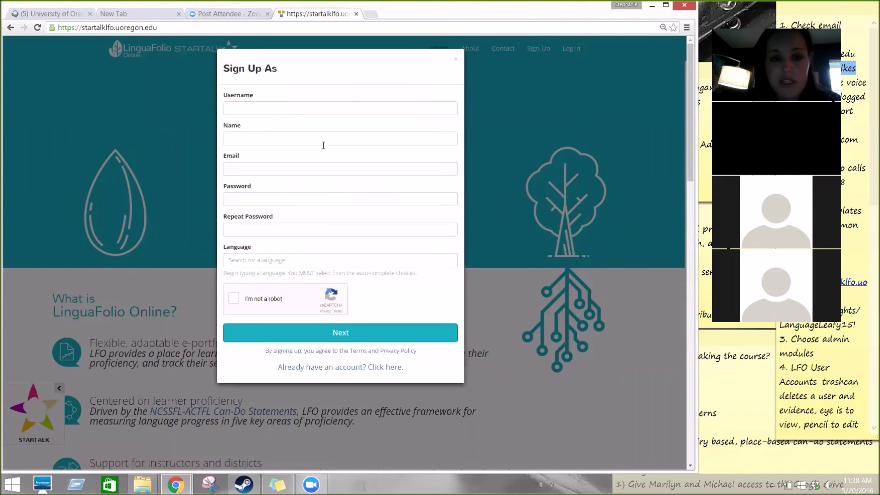
# Step: Enter the student's username, full name, e-mail address, and the account password twice
pyautogui.click(322, 114)
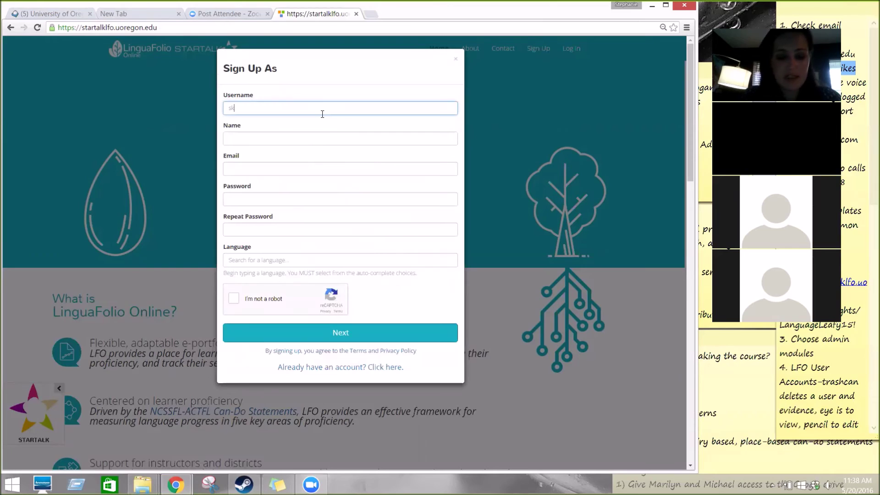
pyautogui.write('skleat')
pyautogui.write('er')
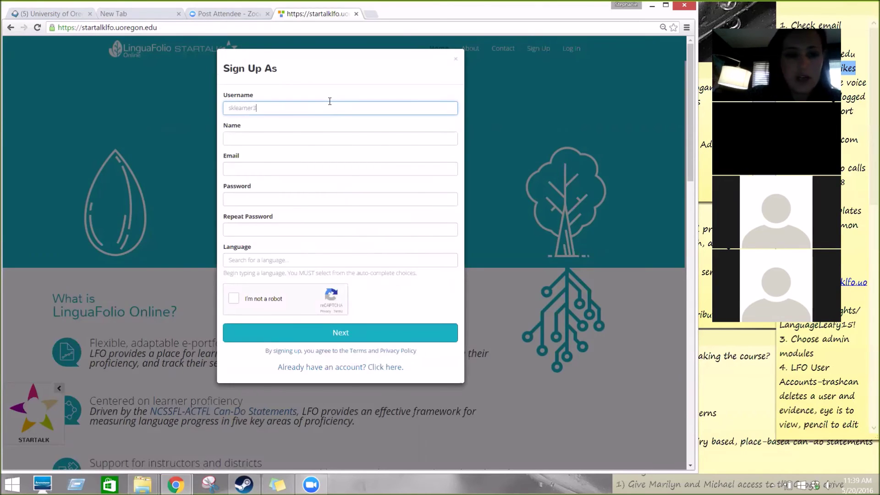
pyautogui.click(301, 143)
pyautogui.click(284, 169)
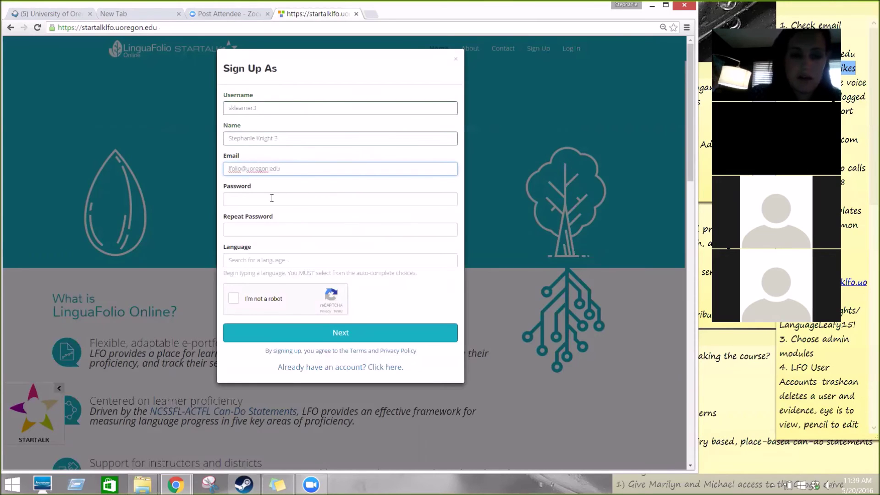
pyautogui.click(272, 198)
pyautogui.click(265, 228)
# Step: Choose Swahili as the language, pass the reCAPTCHA check, and continue
pyautogui.click(258, 260)
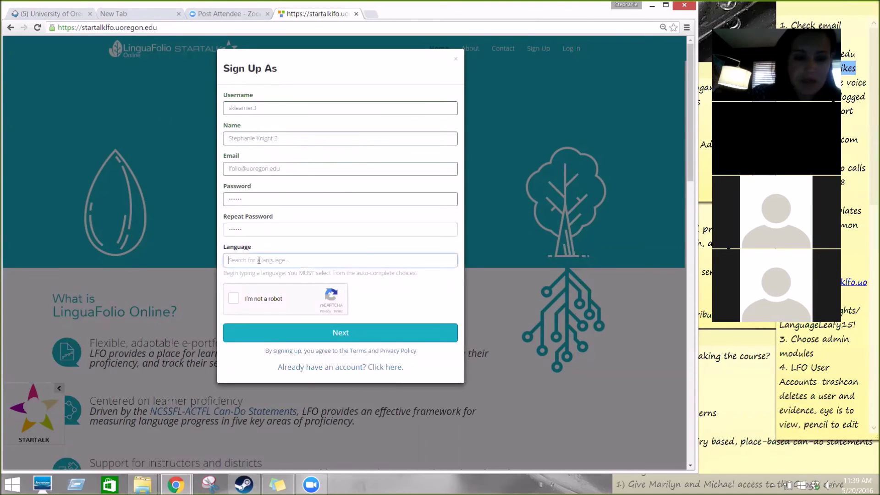
pyautogui.write('sw')
pyautogui.click(255, 276)
pyautogui.click(235, 301)
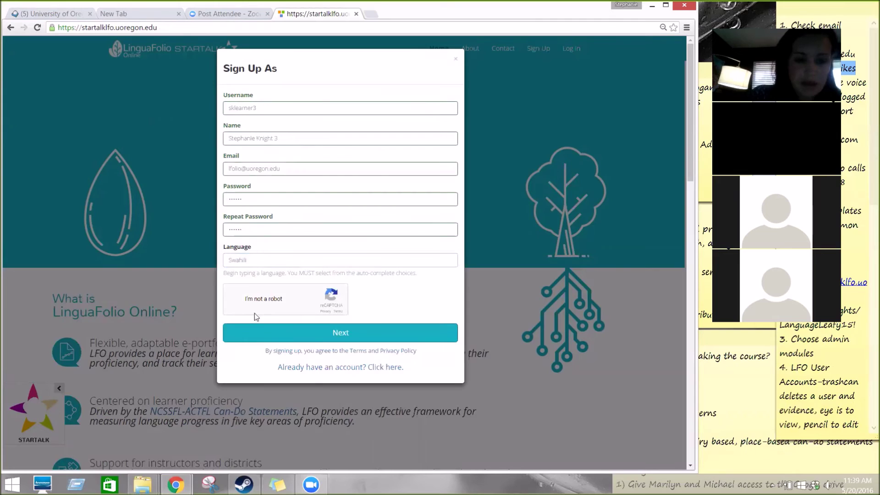
pyautogui.click(318, 333)
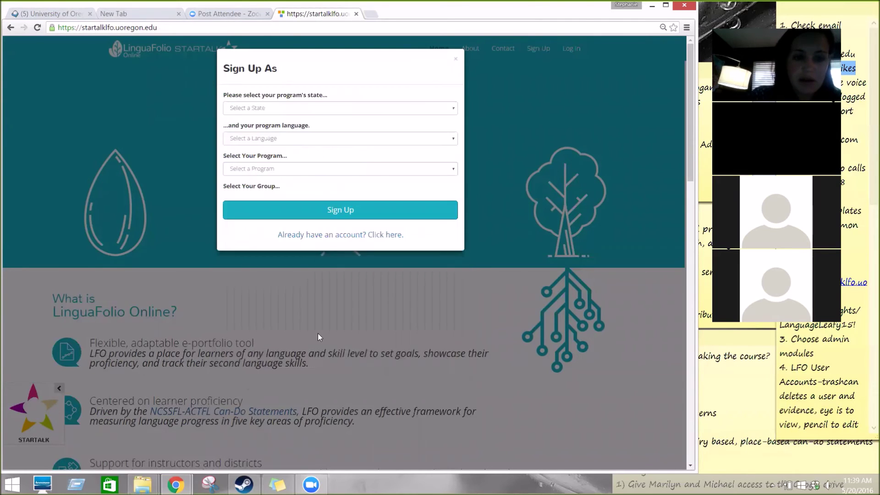
# Step: Set the program state to OR
pyautogui.click(402, 109)
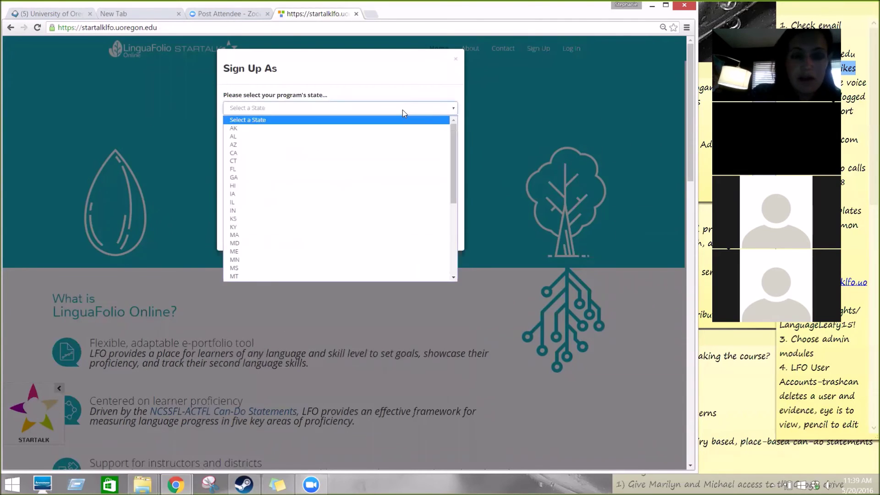
pyautogui.press('o')
pyautogui.press('r')
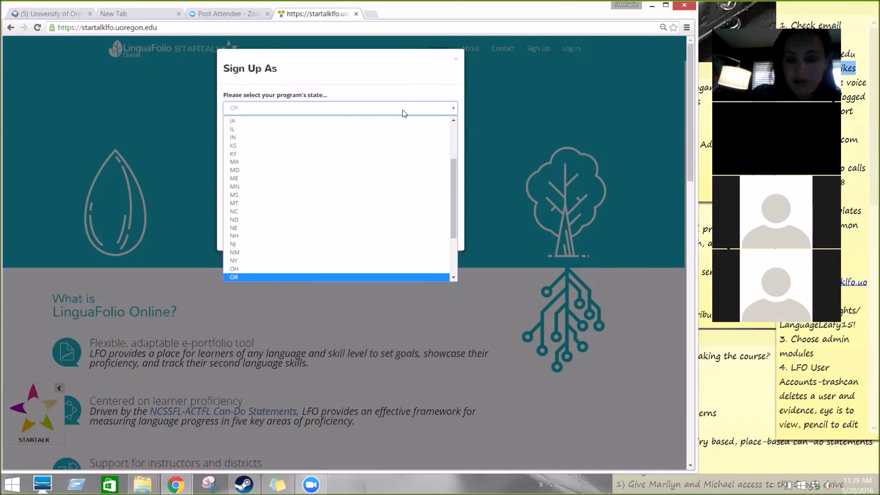
pyautogui.press('Return')
# Step: Pick Swahili and CASLS Demo Program, join Demo Group: Webinar A, and complete sign-up
pyautogui.click(376, 139)
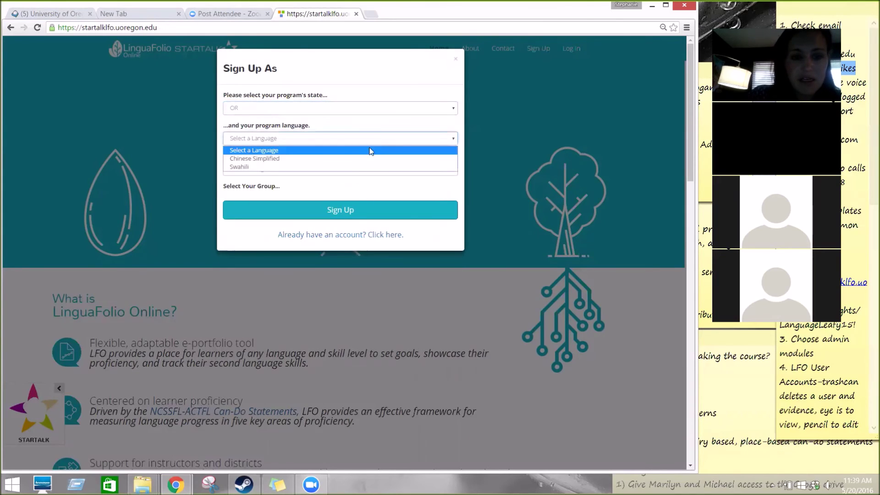
pyautogui.click(359, 167)
pyautogui.click(358, 169)
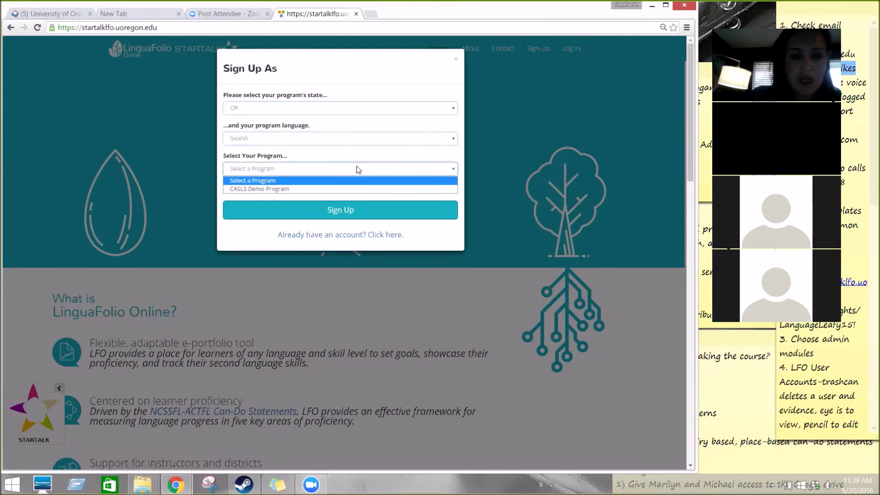
pyautogui.click(349, 190)
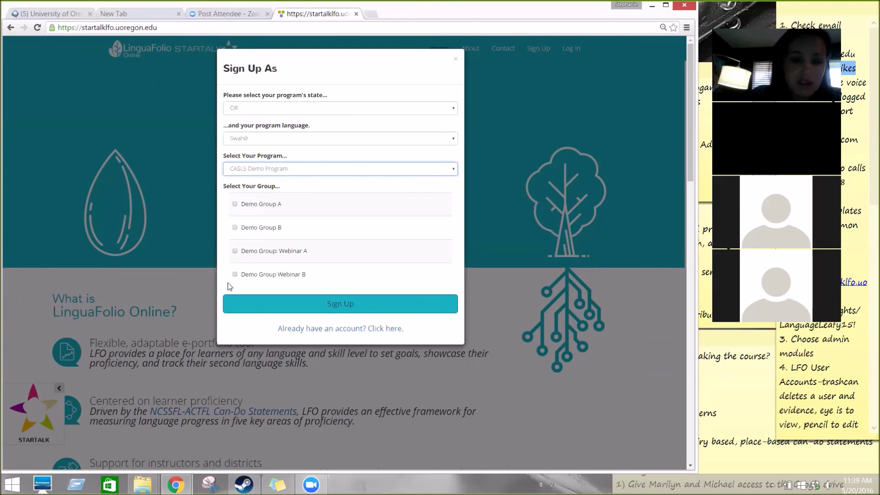
pyautogui.click(234, 251)
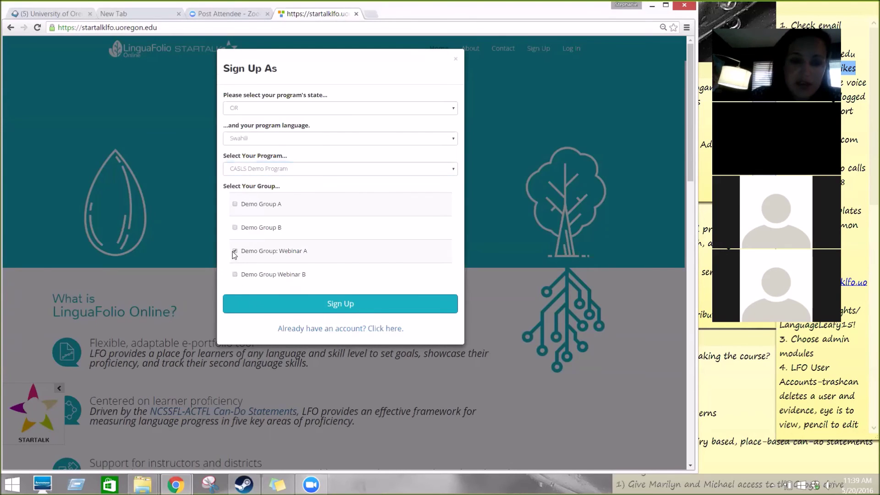
pyautogui.click(321, 303)
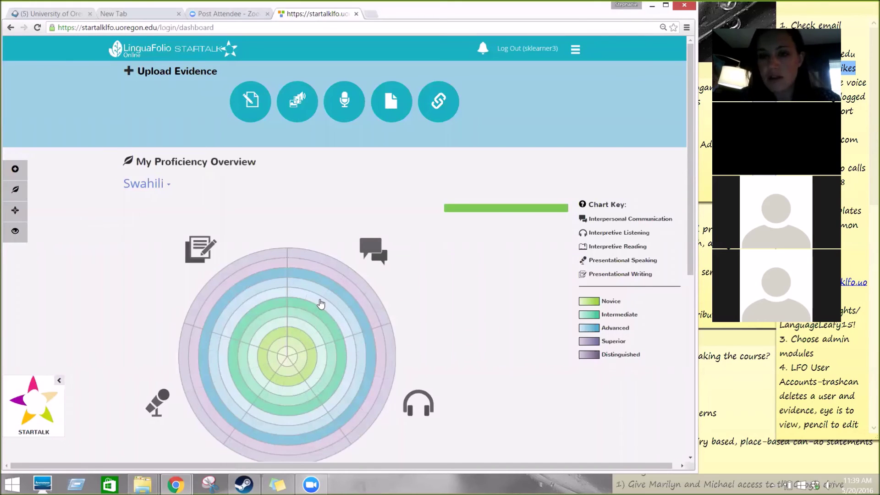
pyautogui.moveTo(320, 304); pyautogui.dragTo(494, 10)
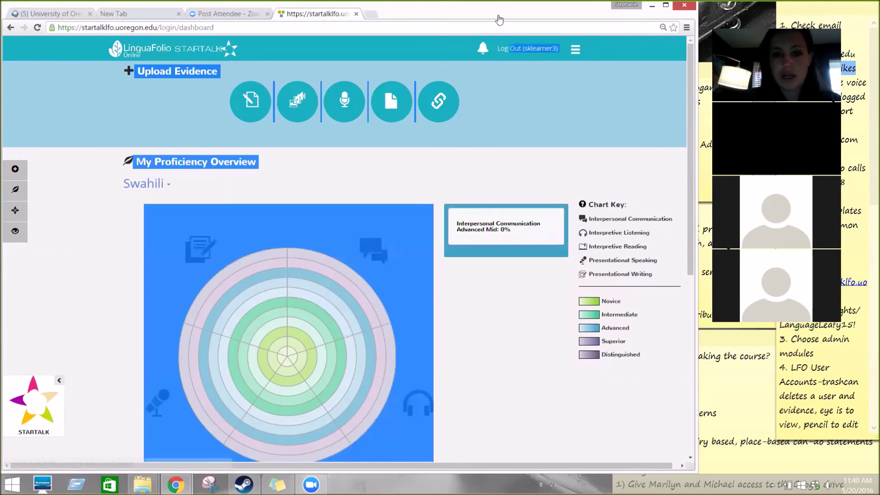